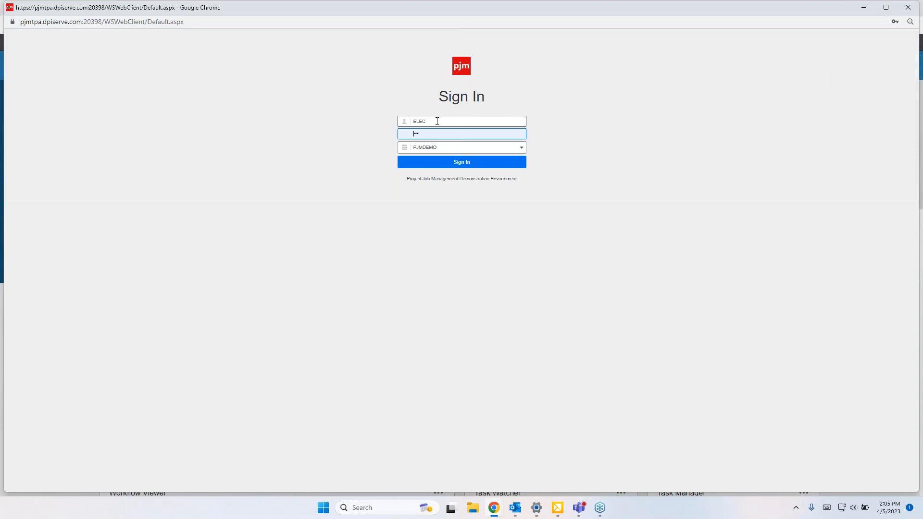
Step: Sign in to the PJMDEMO environment with the ELEC user
{"action": "left_click", "coordinate": [471, 163]}
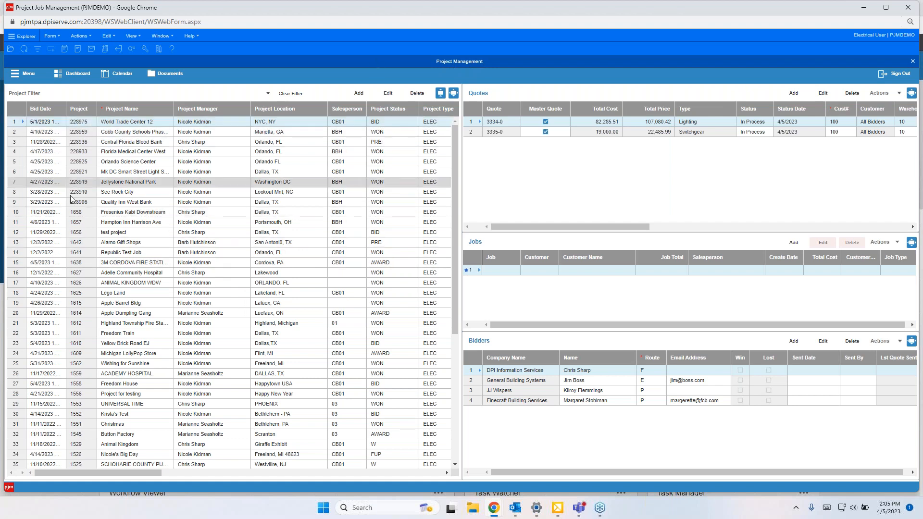
Step: Select the Cobb County Schools Phase project in the project list
{"action": "scroll", "coordinate": [95, 260], "scroll_direction": "down", "scroll_amount": 1}
{"action": "scroll", "coordinate": [94, 260], "scroll_direction": "up", "scroll_amount": 2}
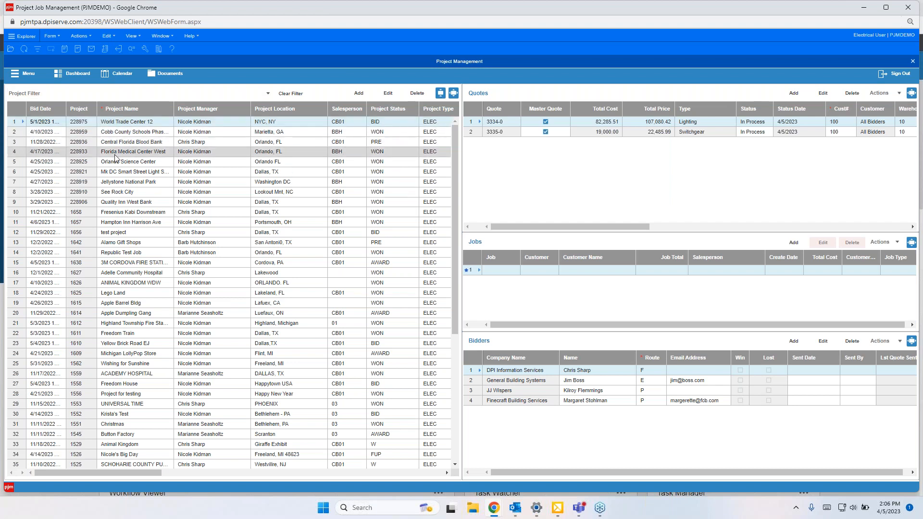
{"action": "left_click", "coordinate": [117, 132]}
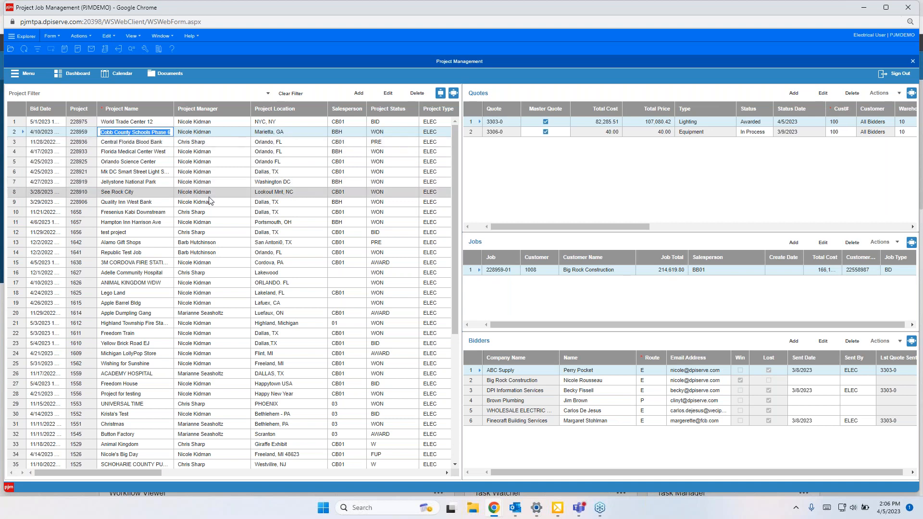
Step: Zoom the page and examine the Quotes and Bidders grids' columns for the selected project
{"action": "key", "text": "ctrl+plus"}
{"action": "key", "text": "ctrl+minus"}
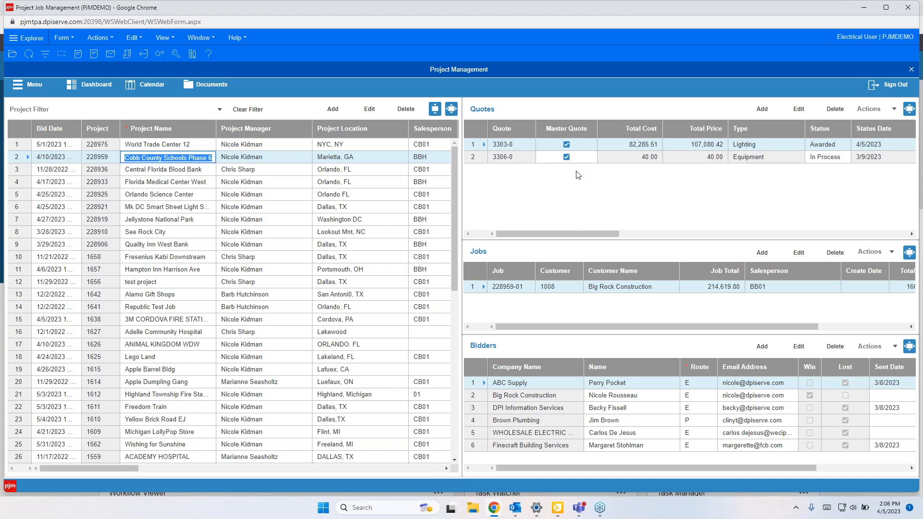
{"action": "left_click_drag", "start_coordinate": [568, 232], "coordinate": [622, 239]}
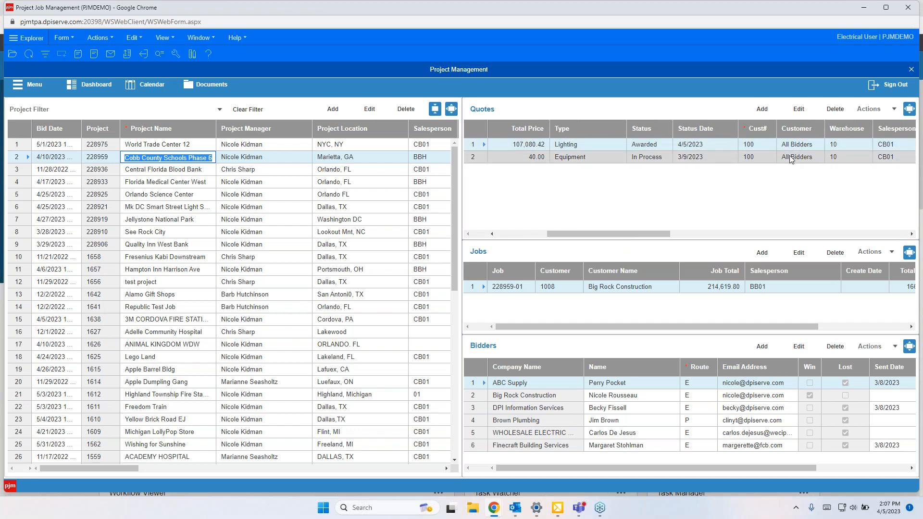
{"action": "left_click_drag", "start_coordinate": [596, 234], "coordinate": [545, 236]}
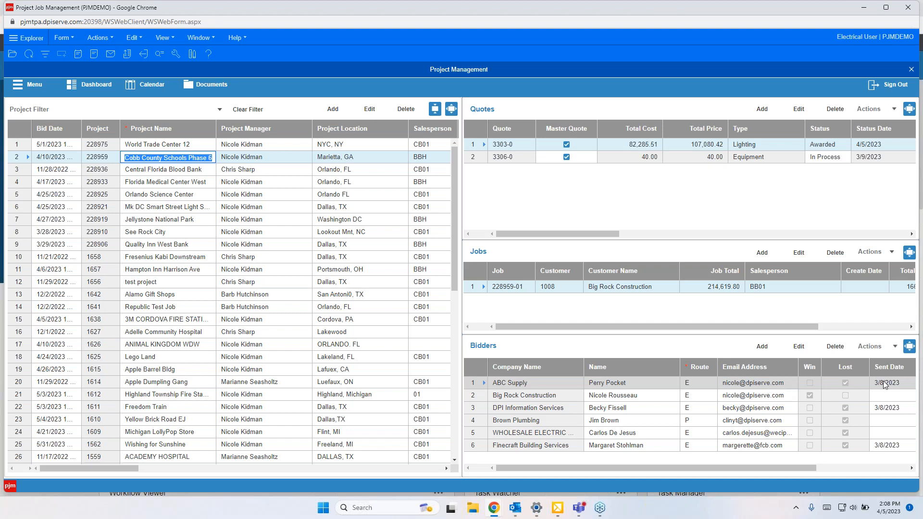
{"action": "left_click_drag", "start_coordinate": [783, 466], "coordinate": [877, 466]}
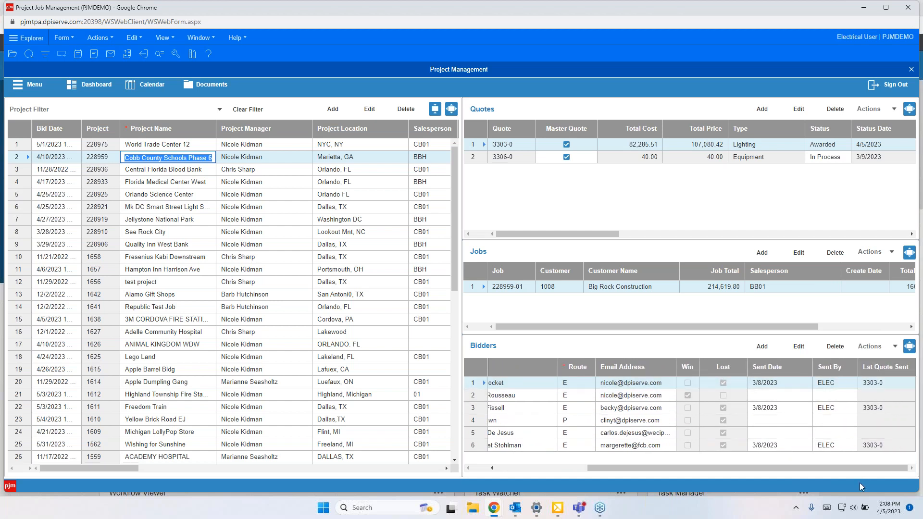
{"action": "left_click_drag", "start_coordinate": [881, 466], "coordinate": [673, 469]}
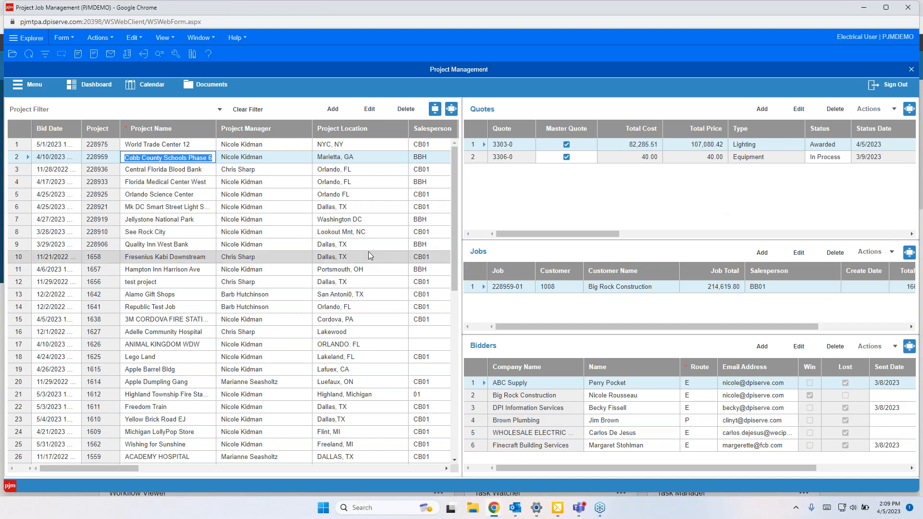
Step: Filter the project list to locations matching *tx*
{"action": "mouse_move", "coordinate": [451, 187]}
{"action": "left_mouse_down"}
{"action": "mouse_move", "coordinate": [444, 372]}
{"action": "mouse_move", "coordinate": [452, 199]}
{"action": "left_mouse_up"}
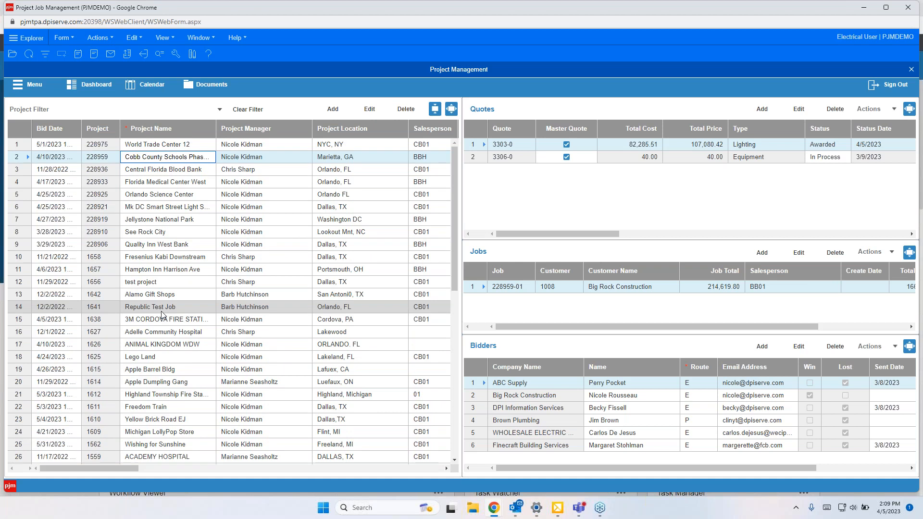
{"action": "left_click", "coordinate": [45, 56]}
{"action": "left_click", "coordinate": [349, 144]}
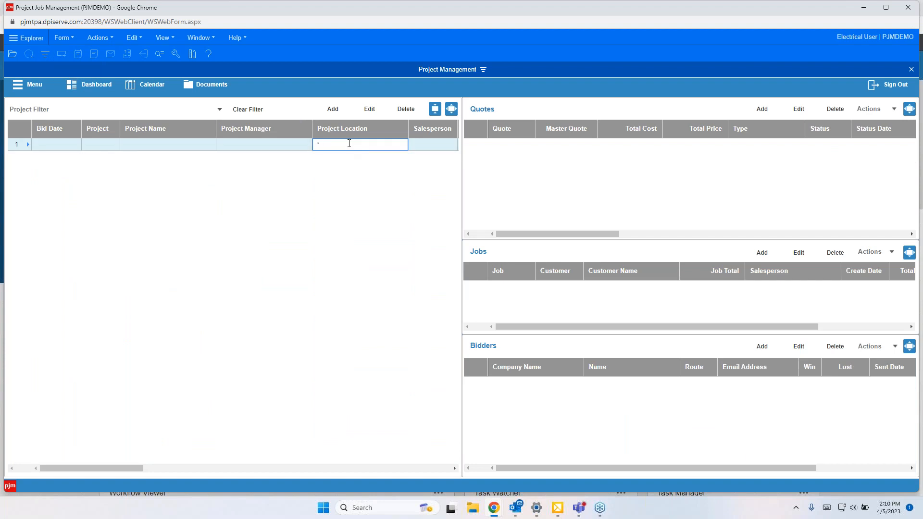
{"action": "type", "text": "*txz"}
{"action": "left_click", "coordinate": [45, 53]}
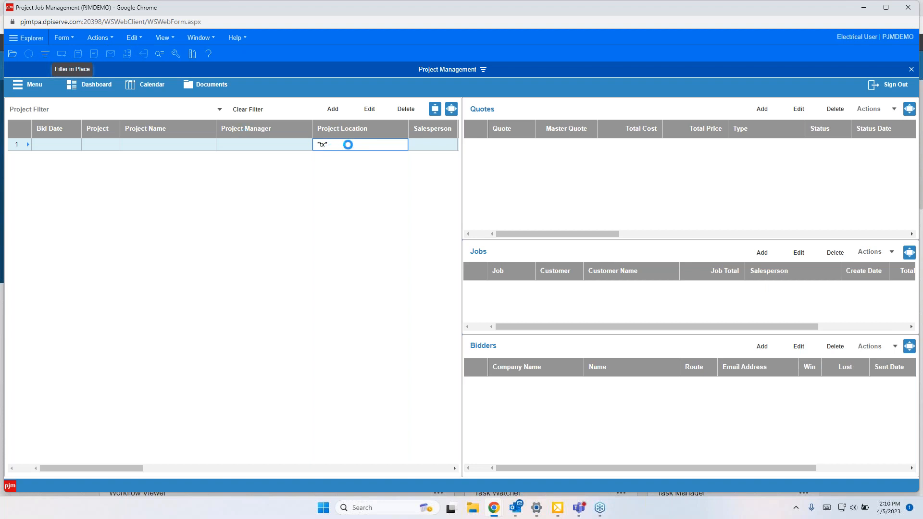
{"action": "scroll", "coordinate": [351, 250], "scroll_direction": "down", "scroll_amount": 5}
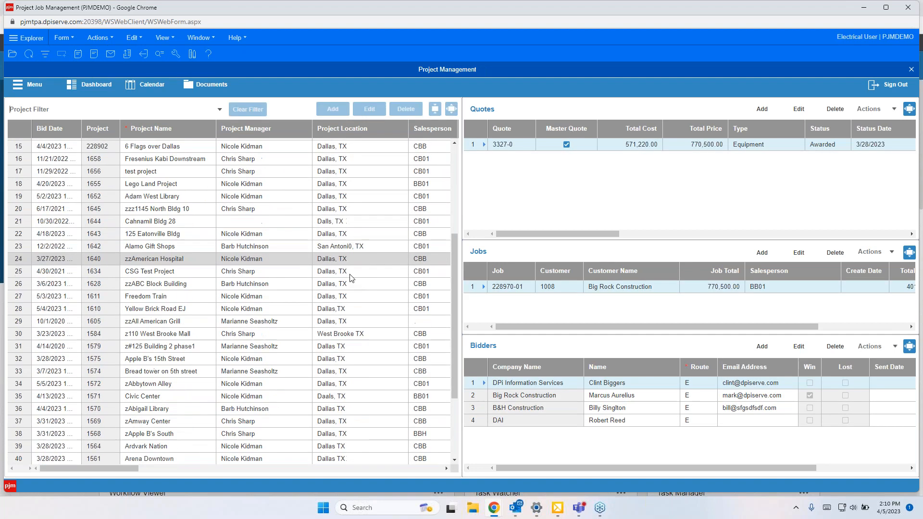
{"action": "scroll", "coordinate": [356, 265], "scroll_direction": "up", "scroll_amount": 3}
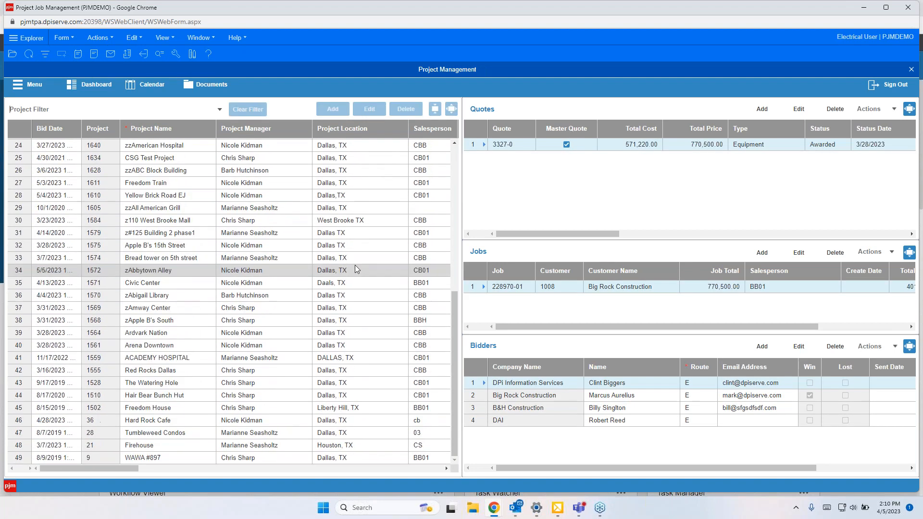
{"action": "scroll", "coordinate": [356, 269], "scroll_direction": "up", "scroll_amount": 3}
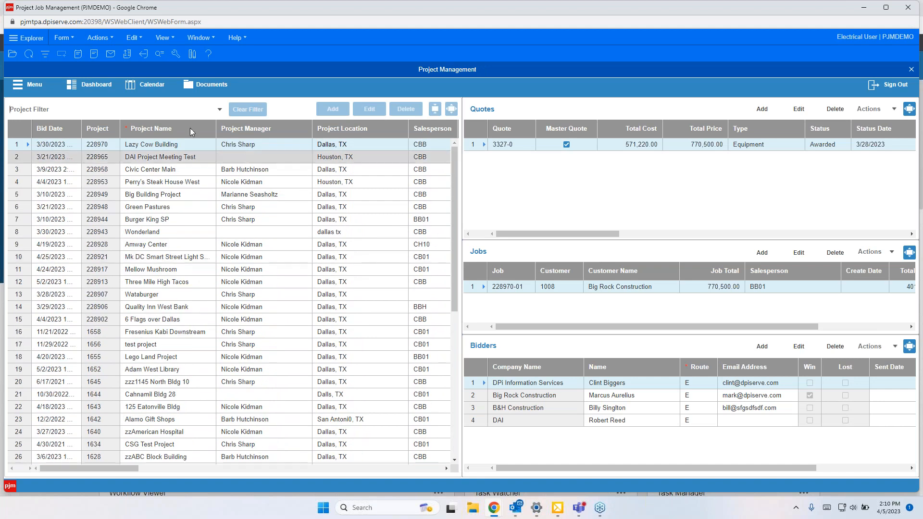
Step: Narrow the filter to salesperson CBB while keeping the *tx* location criterion
{"action": "left_click", "coordinate": [47, 55]}
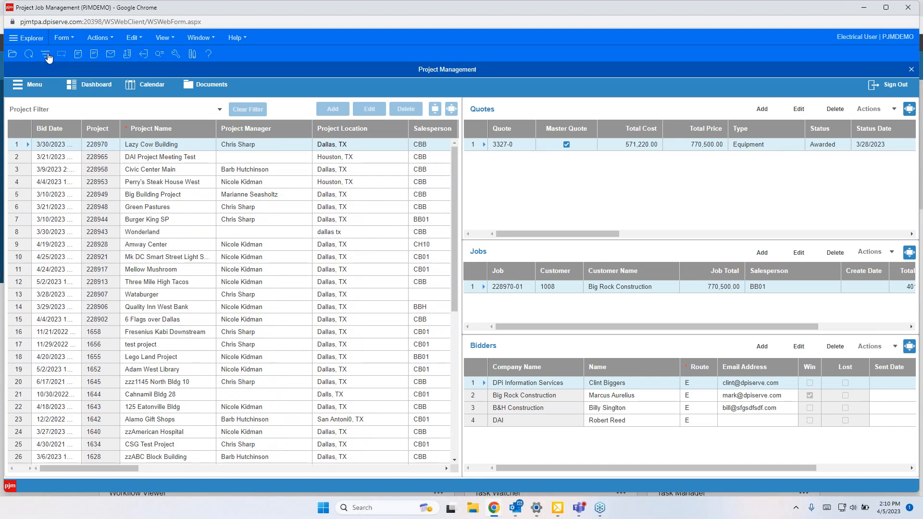
{"action": "left_click", "coordinate": [418, 146]}
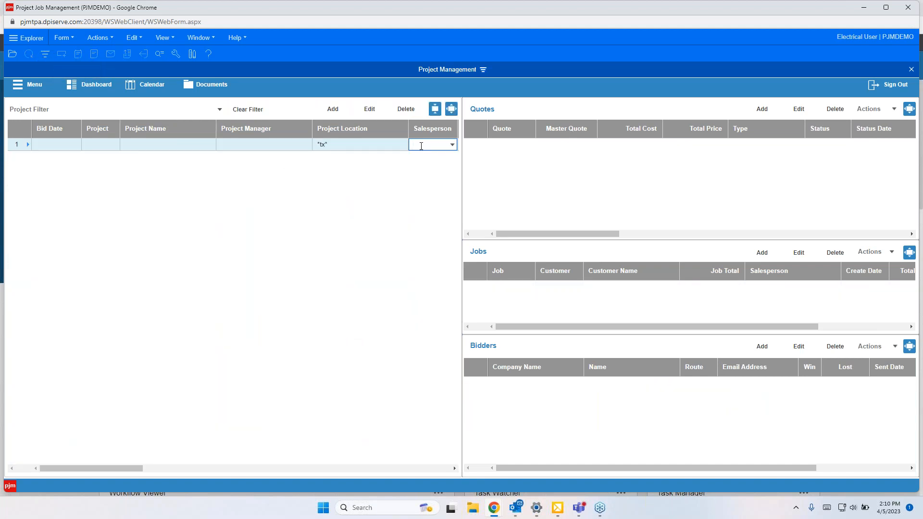
{"action": "type", "text": "CBB"}
{"action": "left_click", "coordinate": [46, 55]}
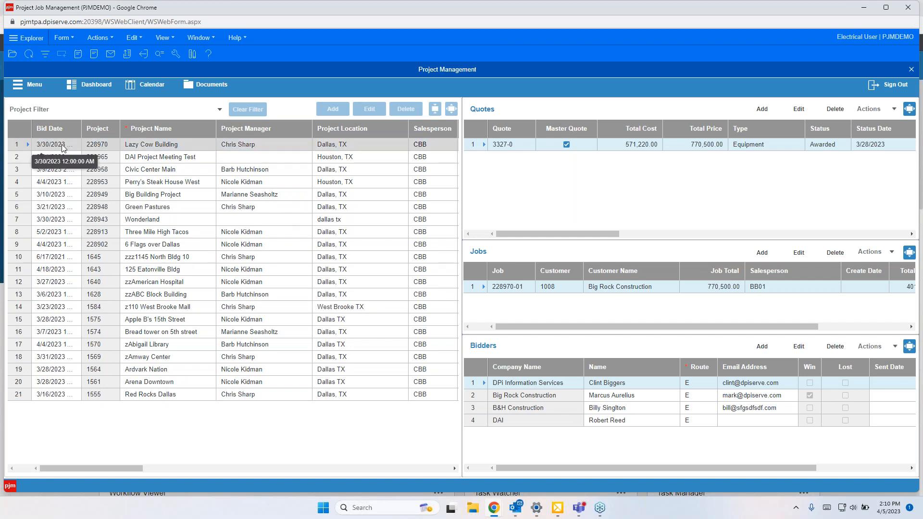
Step: Examine the columns of the filtered project grid
{"action": "left_click_drag", "start_coordinate": [111, 469], "coordinate": [147, 468]}
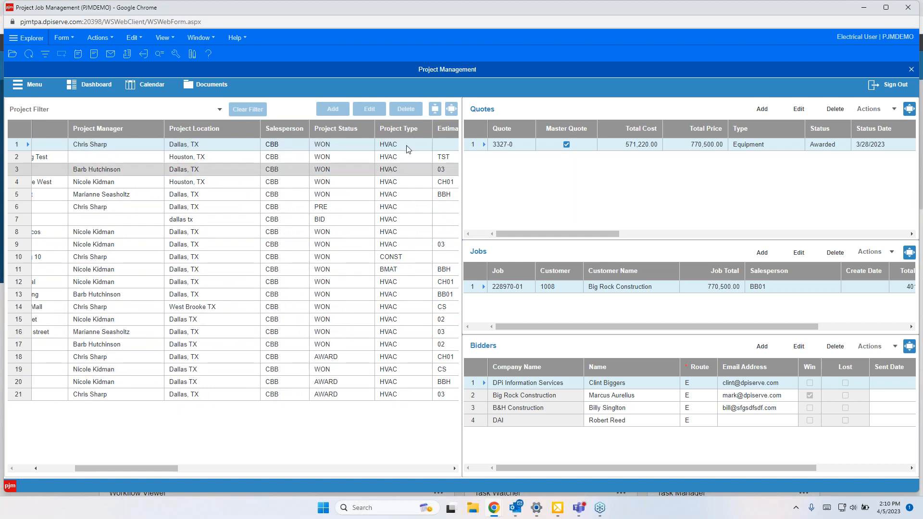
{"action": "left_click_drag", "start_coordinate": [146, 467], "coordinate": [201, 469]}
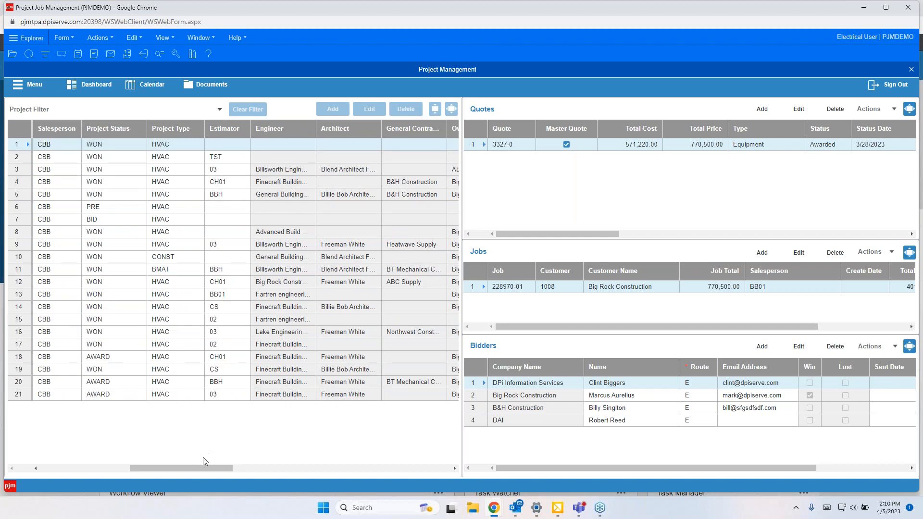
{"action": "left_click_drag", "start_coordinate": [204, 466], "coordinate": [114, 469]}
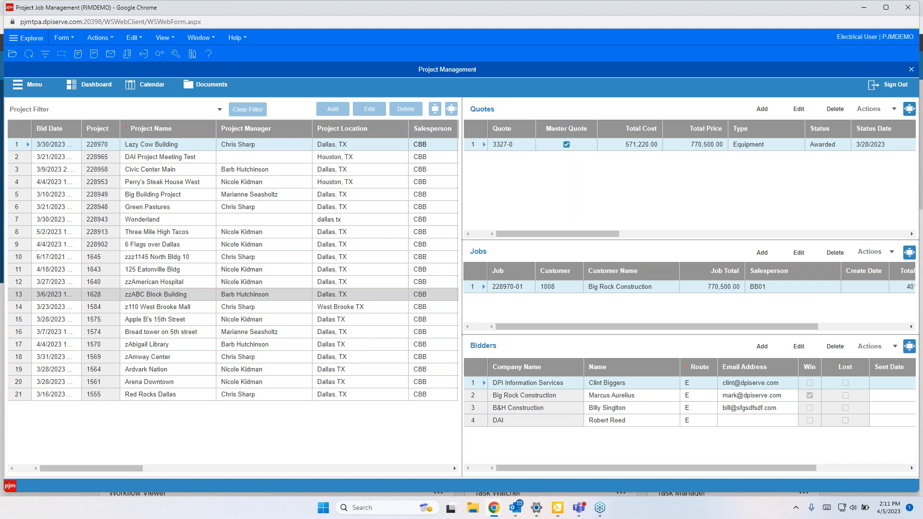
{"action": "left_click_drag", "start_coordinate": [70, 467], "coordinate": [114, 471]}
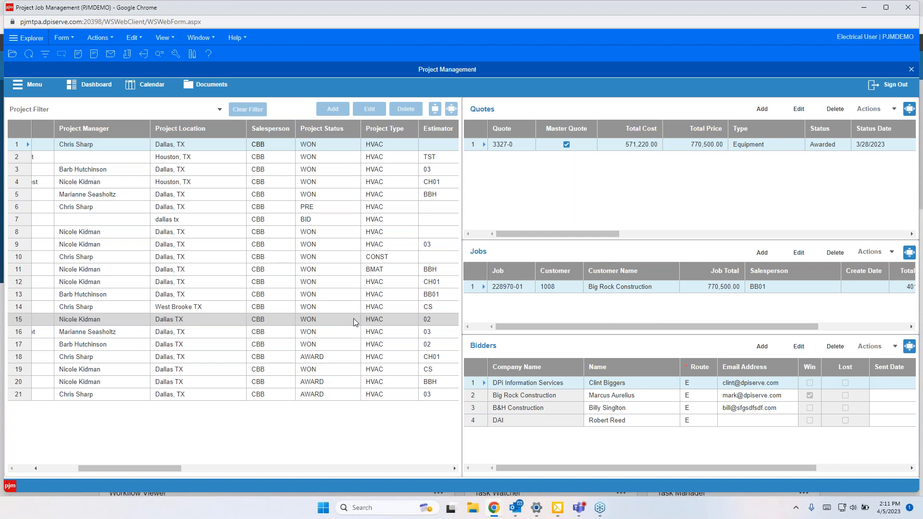
{"action": "left_click_drag", "start_coordinate": [154, 469], "coordinate": [86, 462]}
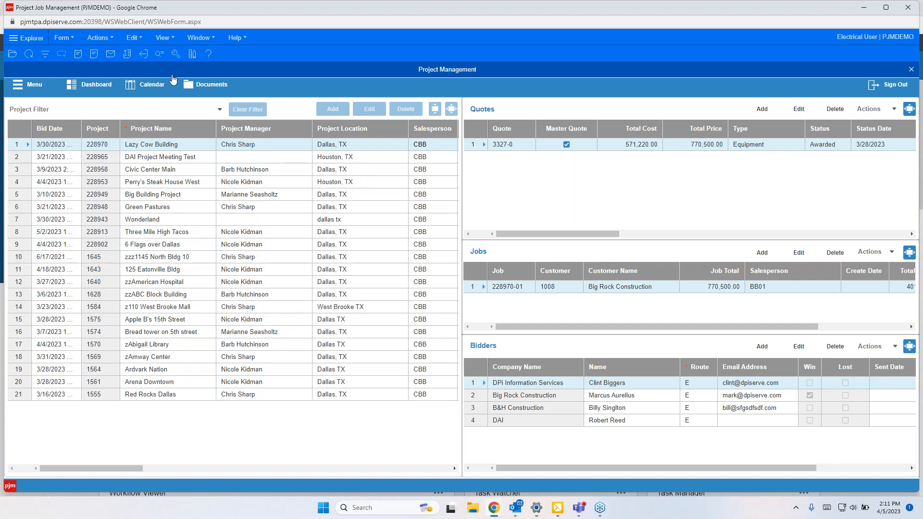
Step: Open the calendar and pick the zAbigail Library event on April 4 to show that project
{"action": "left_click", "coordinate": [148, 88]}
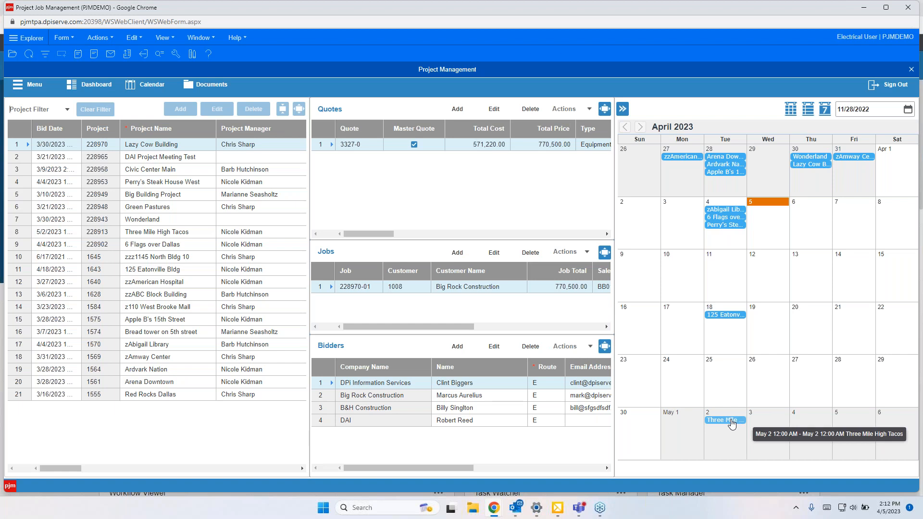
{"action": "left_click", "coordinate": [732, 213]}
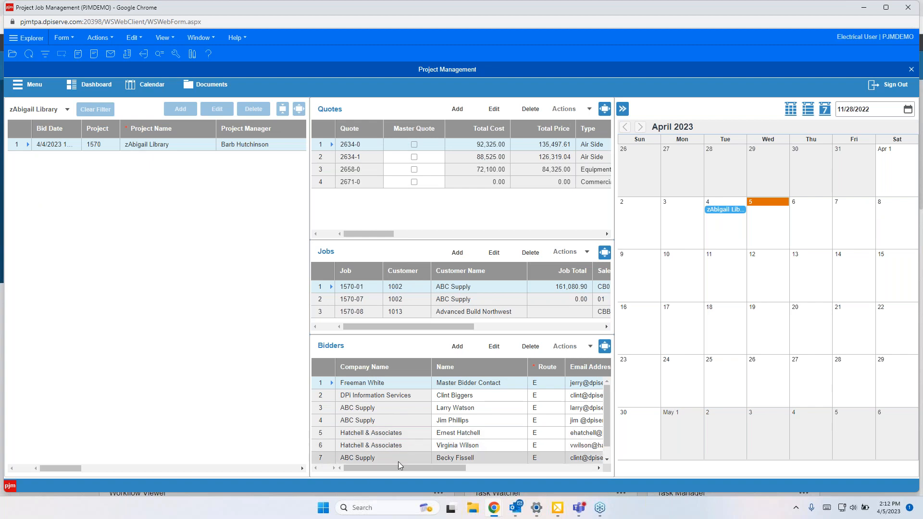
{"action": "left_click_drag", "start_coordinate": [397, 464], "coordinate": [305, 466]}
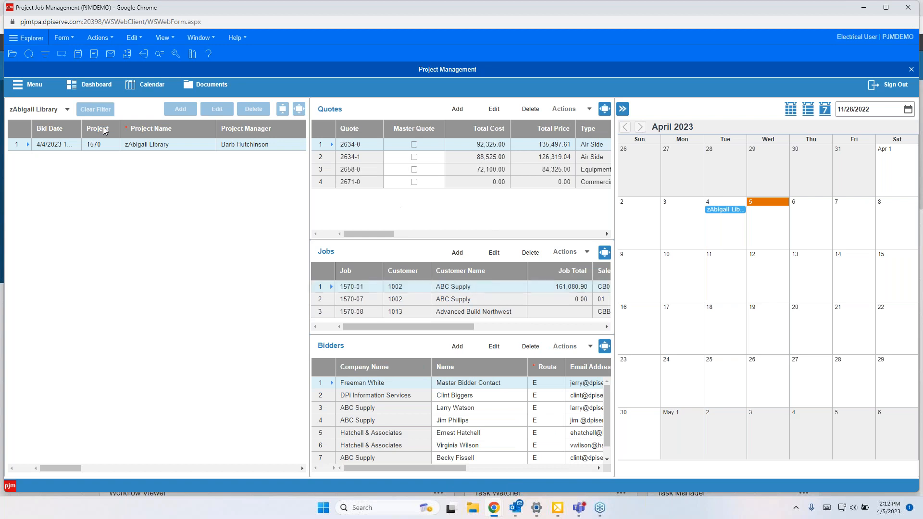
Step: Clear the project filter to list all projects again
{"action": "left_click", "coordinate": [96, 109]}
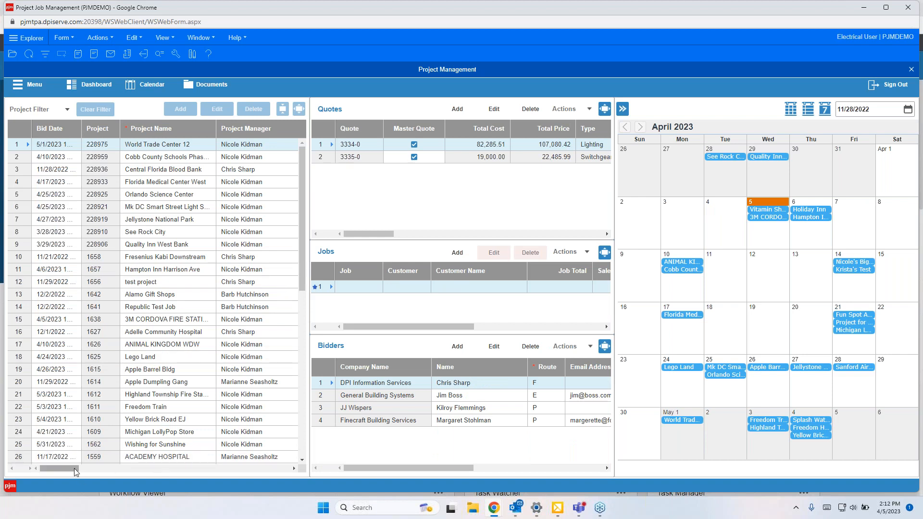
{"action": "mouse_move", "coordinate": [75, 469]}
{"action": "left_mouse_down"}
{"action": "mouse_move", "coordinate": [121, 470]}
{"action": "mouse_move", "coordinate": [75, 469]}
{"action": "left_mouse_up"}
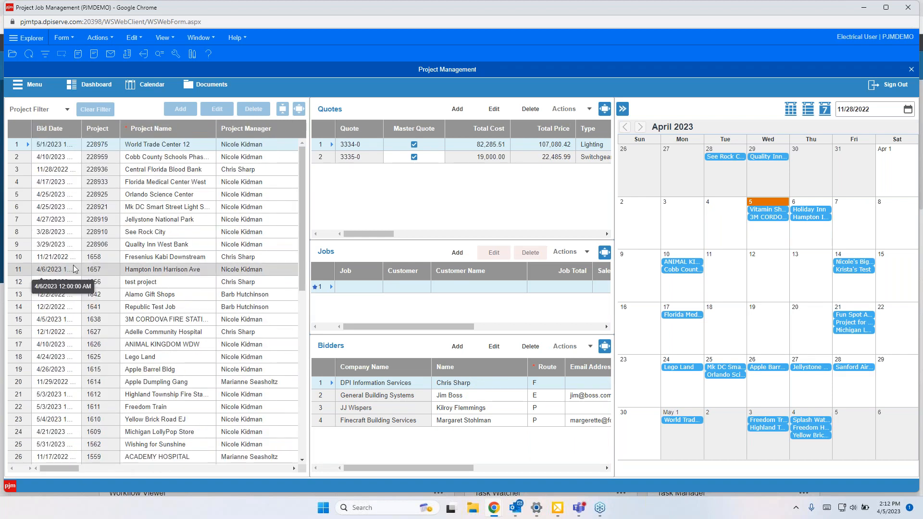
{"action": "left_click_drag", "start_coordinate": [48, 468], "coordinate": [96, 474]}
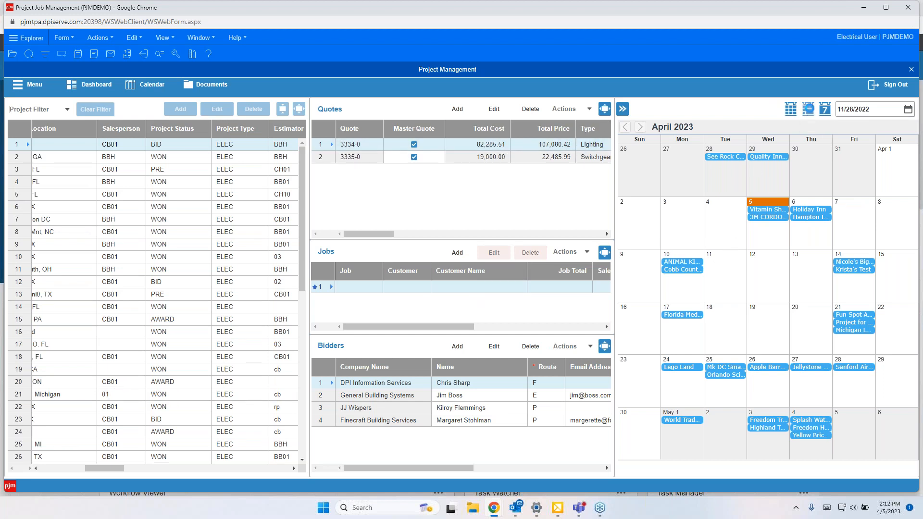
Step: Toggle the calendar between week and month views, then collapse the calendar panel
{"action": "left_click", "coordinate": [808, 109]}
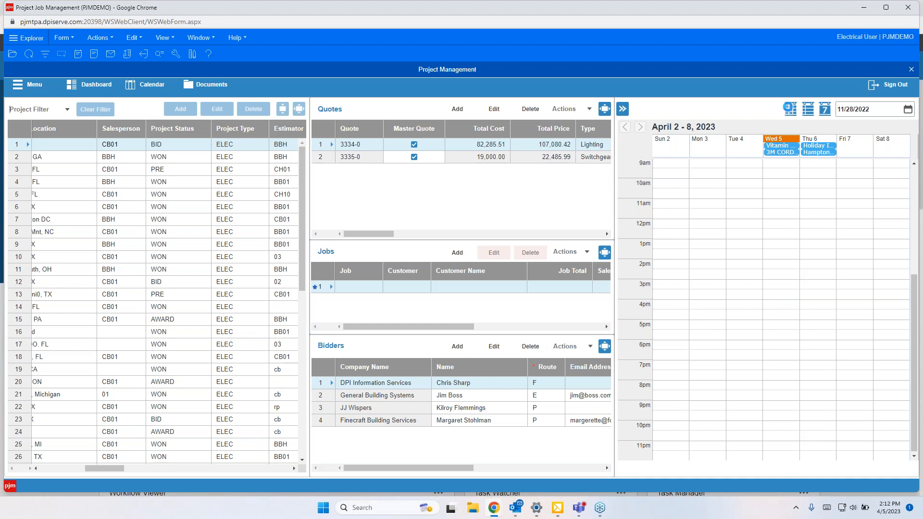
{"action": "left_click", "coordinate": [789, 109]}
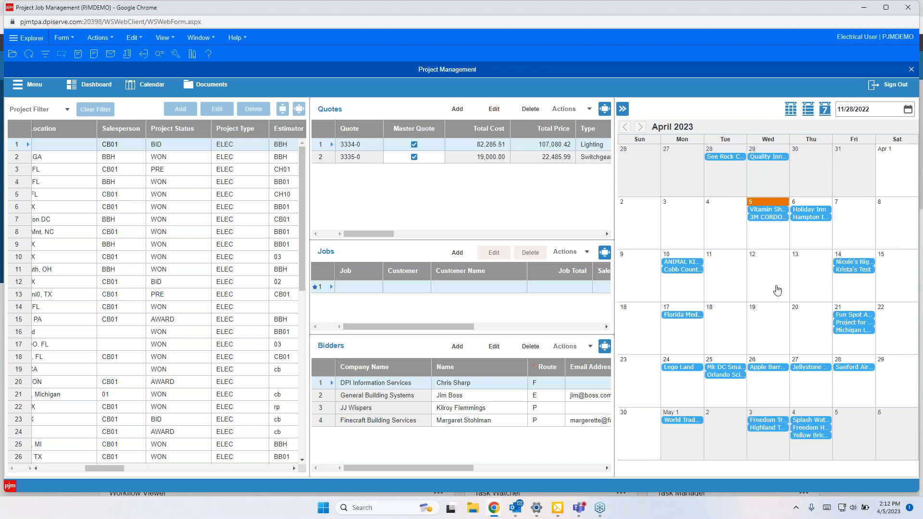
{"action": "left_click", "coordinate": [623, 109]}
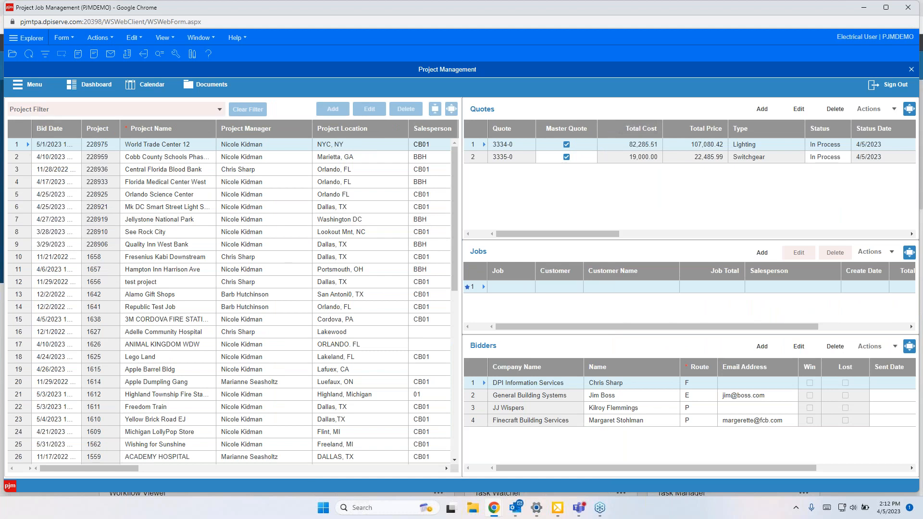
Step: View the dashboard charts for the selected project's quotes, then close the dashboard
{"action": "left_click", "coordinate": [100, 86]}
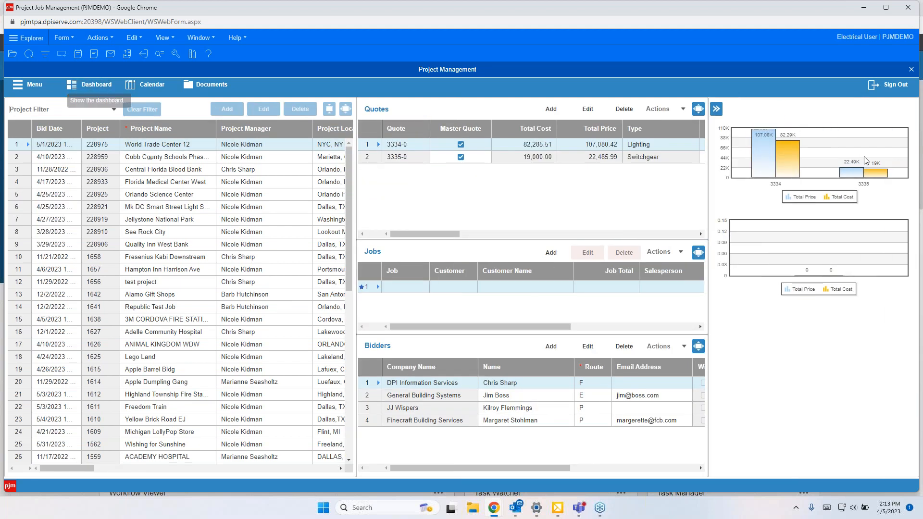
{"action": "mouse_move", "coordinate": [874, 174]}
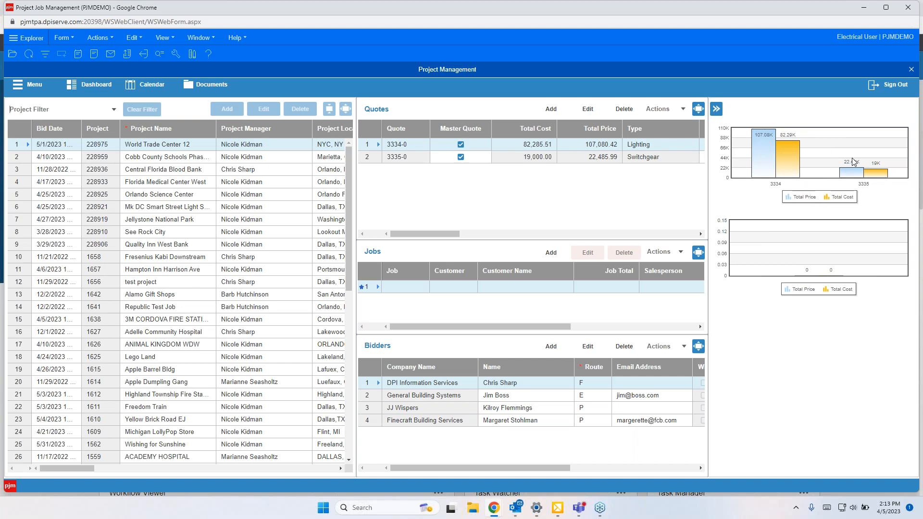
{"action": "mouse_move", "coordinate": [784, 160]}
{"action": "left_click", "coordinate": [716, 110]}
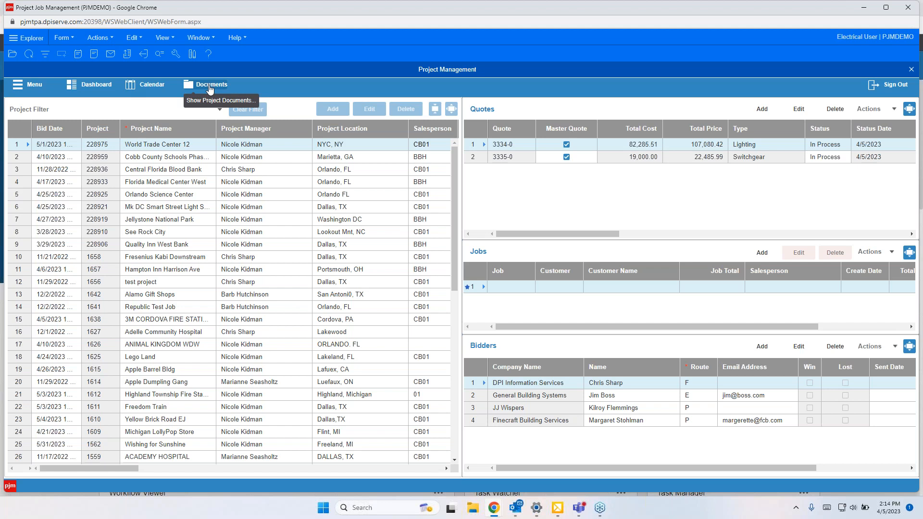
Step: Open the World Trade Center 12 project's documents folder in SharePoint
{"action": "left_click", "coordinate": [146, 147]}
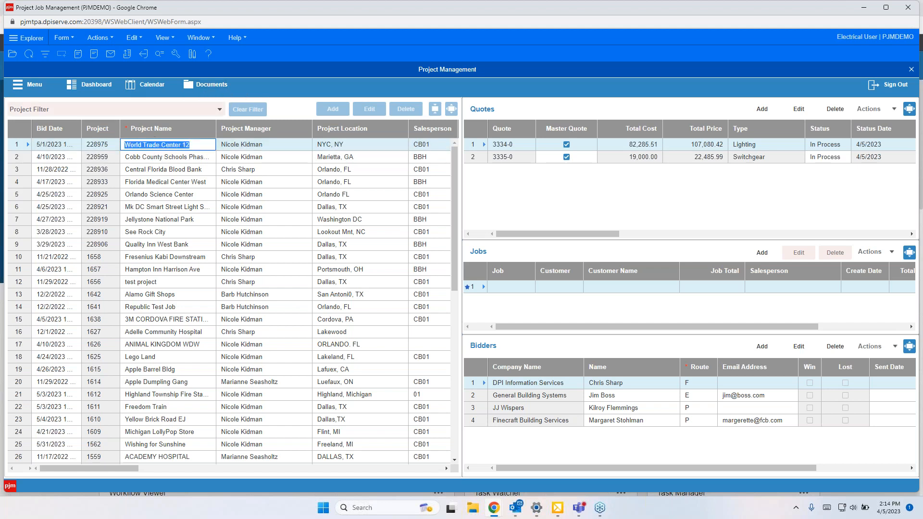
{"action": "left_click", "coordinate": [206, 84]}
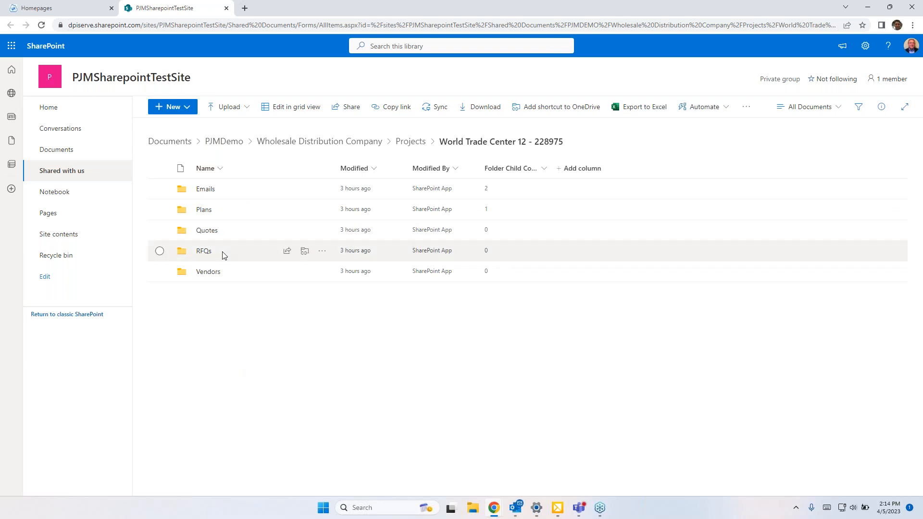
Step: Open the project's Emails subfolder, then go back up and browse the list of all project folders
{"action": "left_click", "coordinate": [206, 189]}
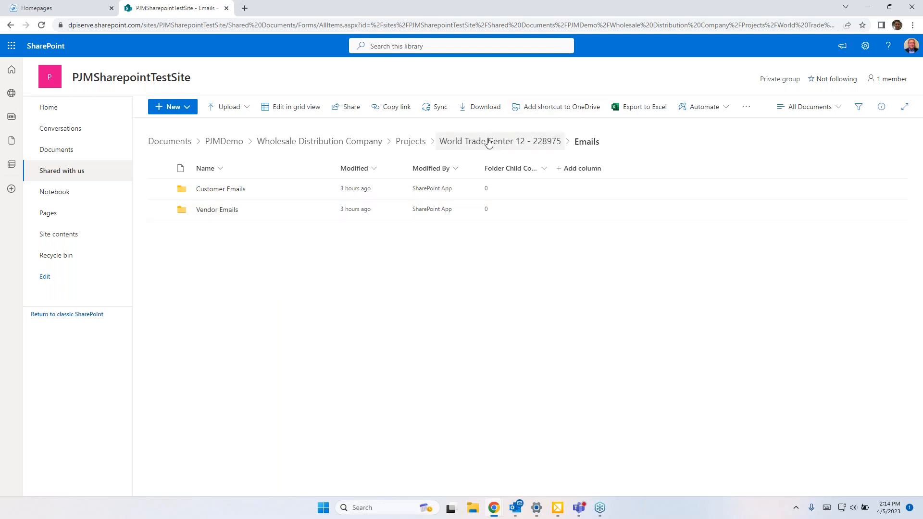
{"action": "left_click", "coordinate": [417, 141]}
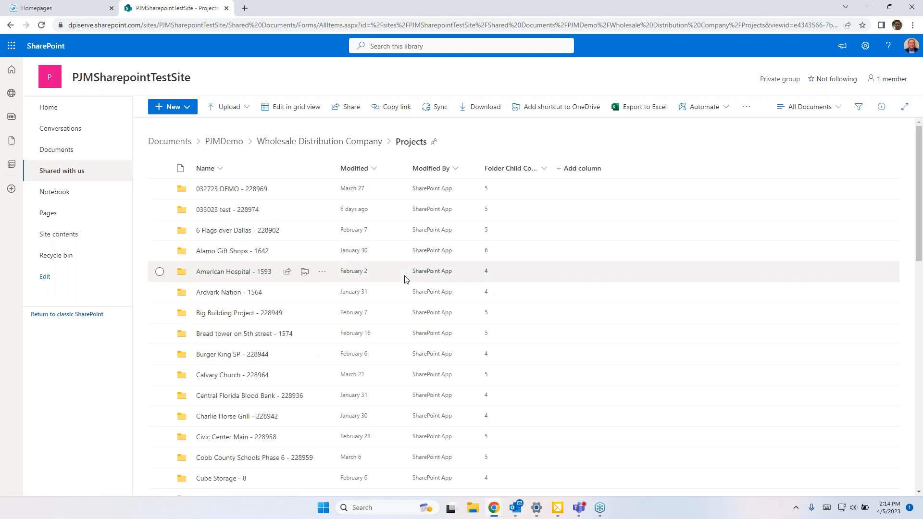
{"action": "scroll", "coordinate": [405, 279], "scroll_direction": "down", "scroll_amount": 2}
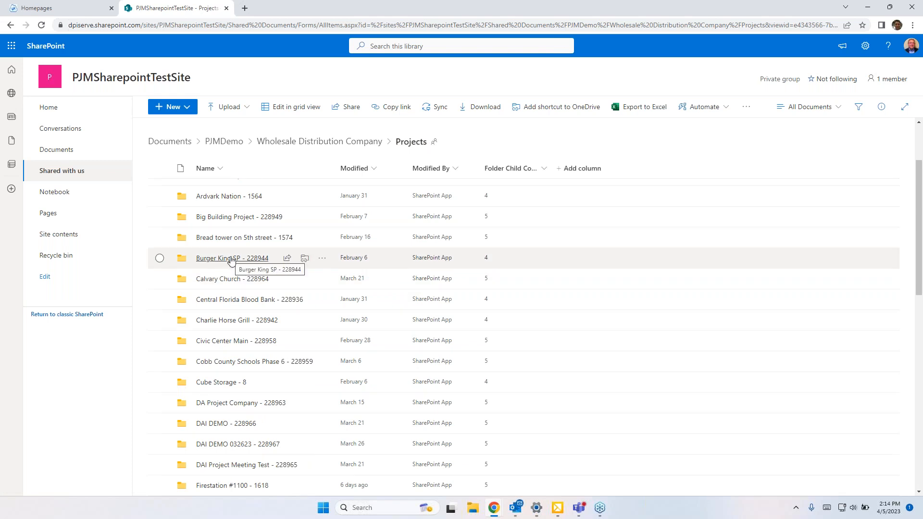
{"action": "scroll", "coordinate": [237, 320], "scroll_direction": "down", "scroll_amount": 10}
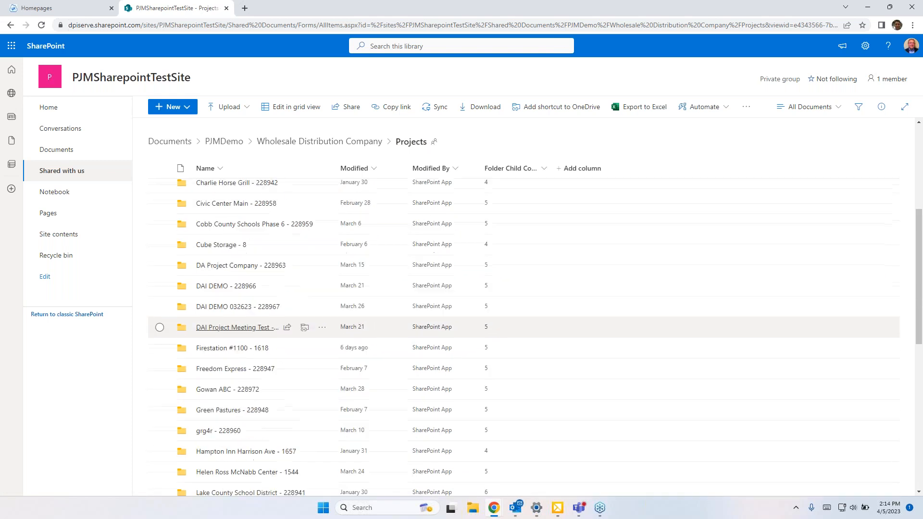
{"action": "scroll", "coordinate": [240, 381], "scroll_direction": "up", "scroll_amount": 12}
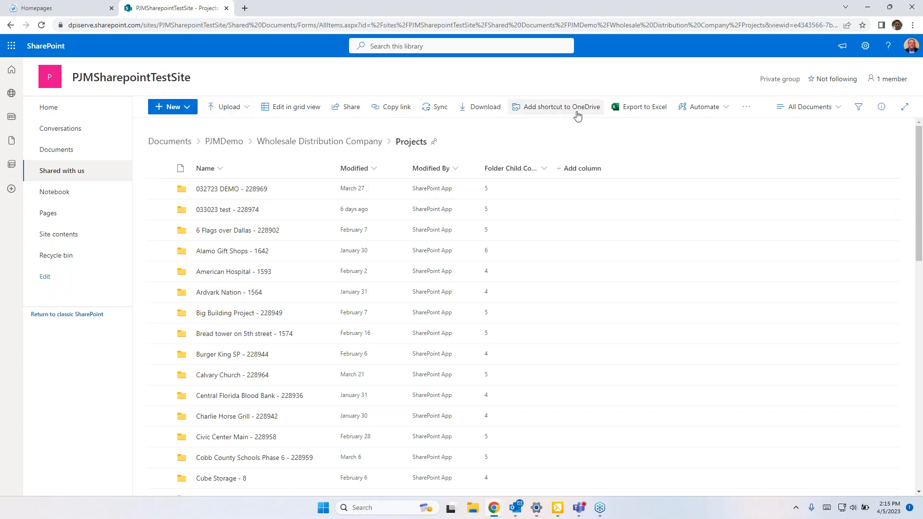
Step: Close the SharePoint tab and minimize the portal browser window
{"action": "left_click", "coordinate": [226, 8]}
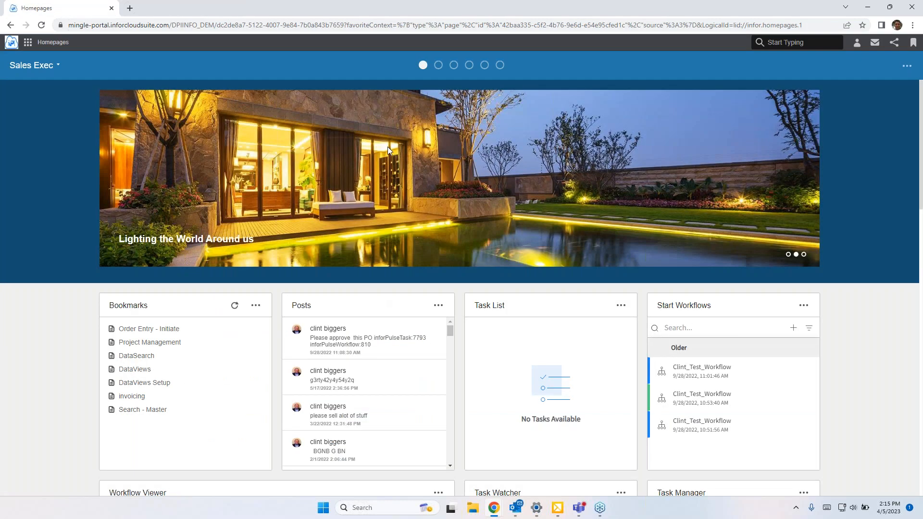
{"action": "left_click", "coordinate": [867, 8]}
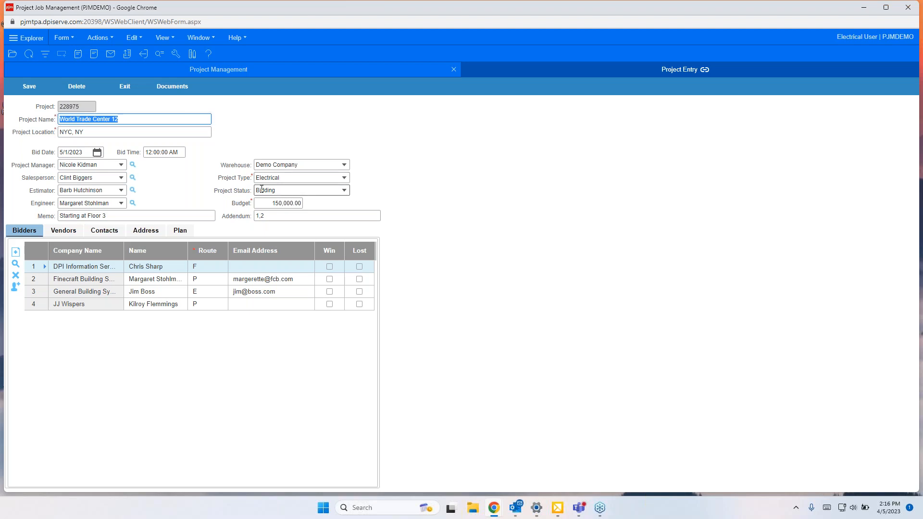
Step: Open the form designer for Project Entry with editing scope User and user ELEC
{"action": "left_click", "coordinate": [192, 55]}
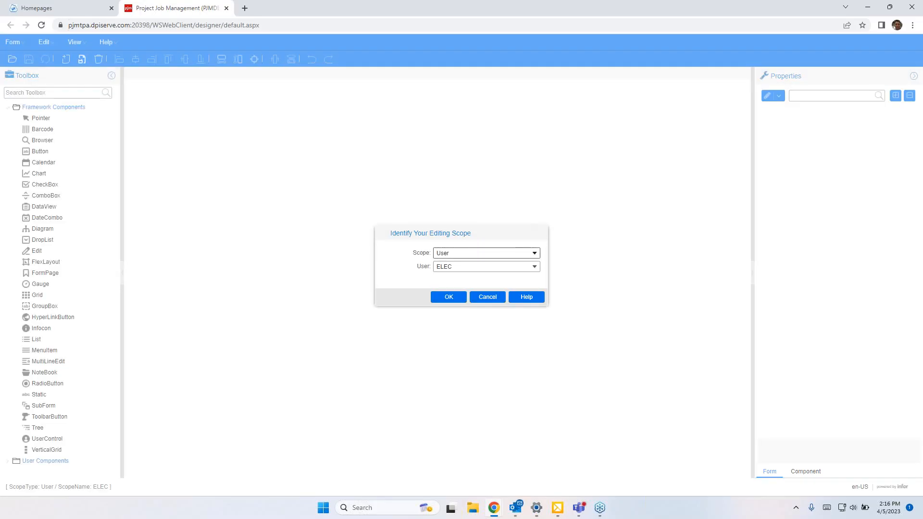
{"action": "left_click", "coordinate": [534, 253]}
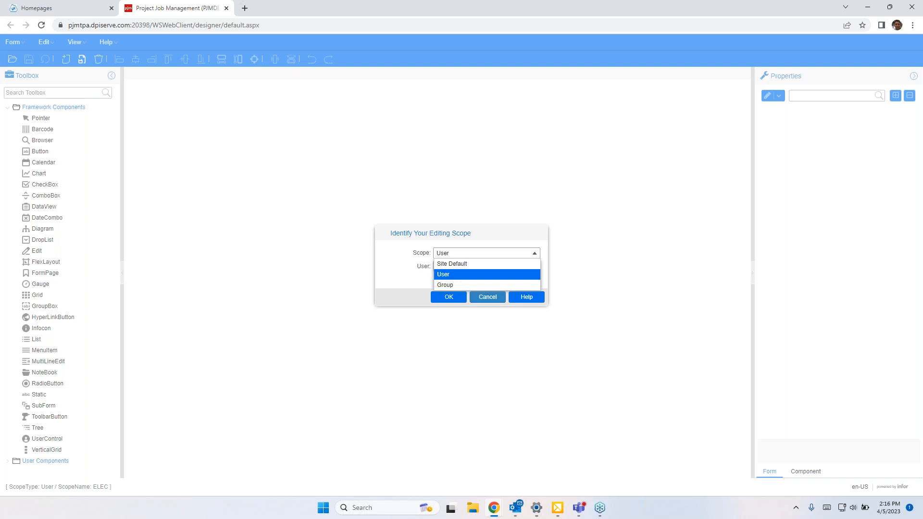
{"action": "left_click", "coordinate": [469, 264]}
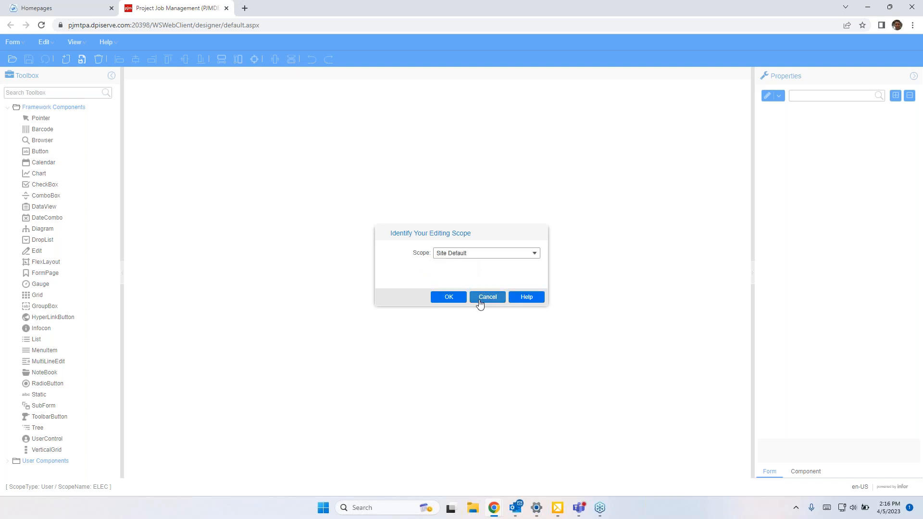
{"action": "left_click", "coordinate": [478, 255]}
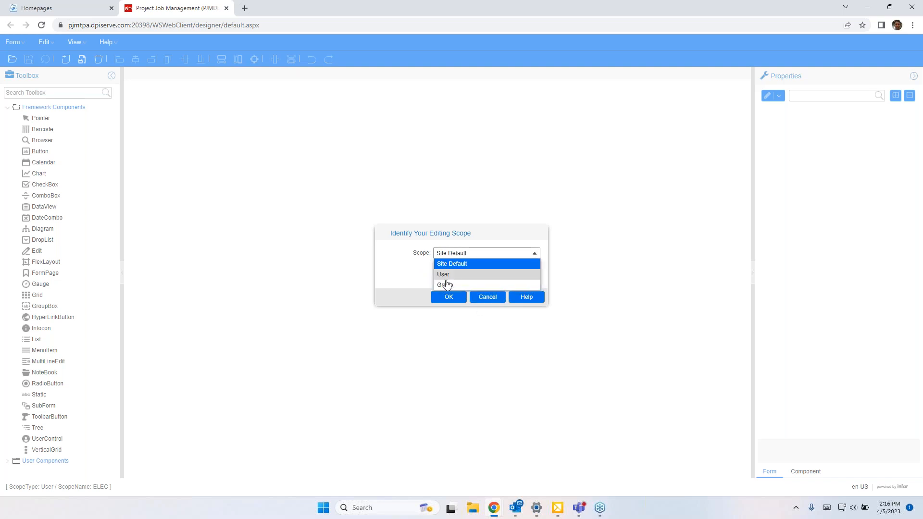
{"action": "left_click", "coordinate": [449, 276]}
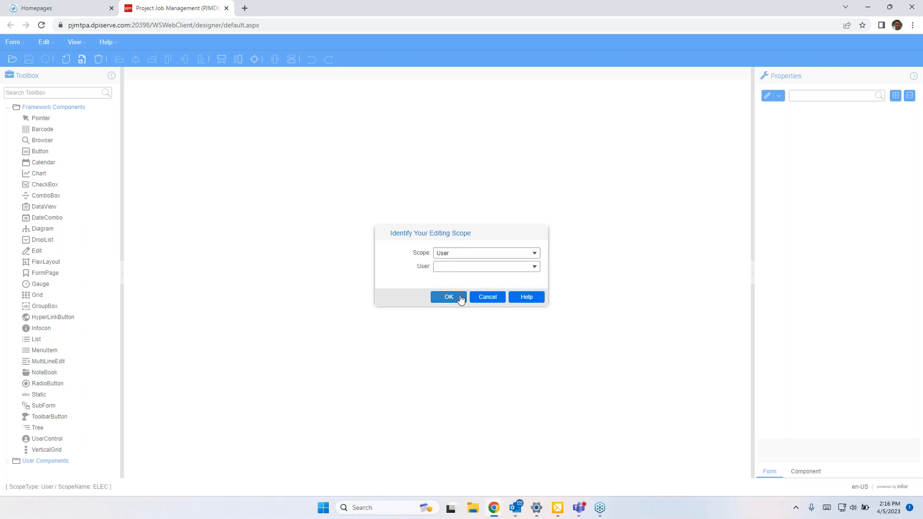
{"action": "left_click", "coordinate": [534, 267]}
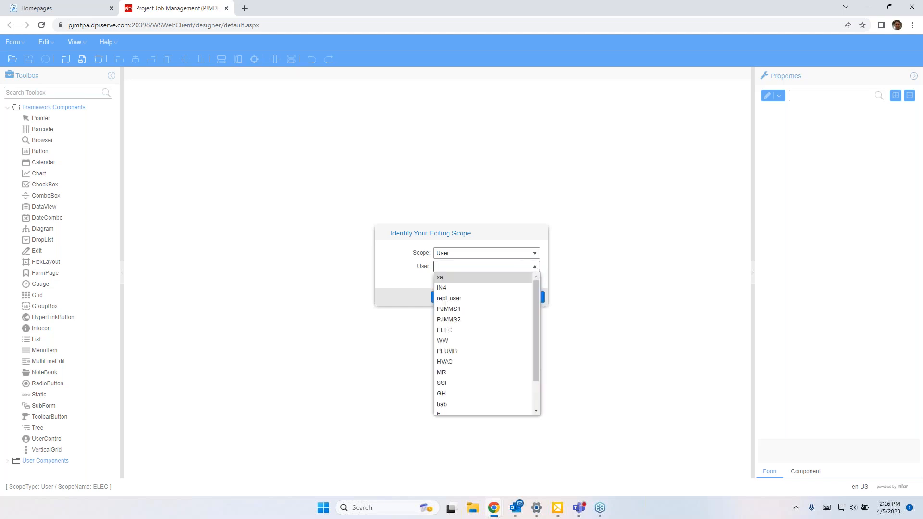
{"action": "left_click", "coordinate": [447, 331]}
{"action": "left_click", "coordinate": [448, 297]}
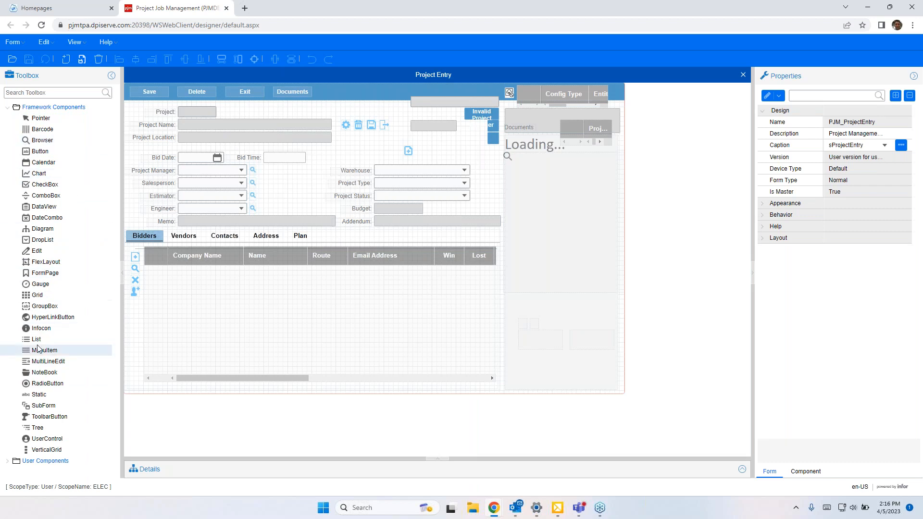
Step: Inspect the Warehouse field, its label and the bidders grid columns, then close the designed form without saving
{"action": "left_click", "coordinate": [383, 168]}
{"action": "mouse_move", "coordinate": [383, 168]}
{"action": "left_mouse_down"}
{"action": "mouse_move", "coordinate": [367, 149]}
{"action": "mouse_move", "coordinate": [346, 145]}
{"action": "mouse_move", "coordinate": [387, 169]}
{"action": "left_mouse_up"}
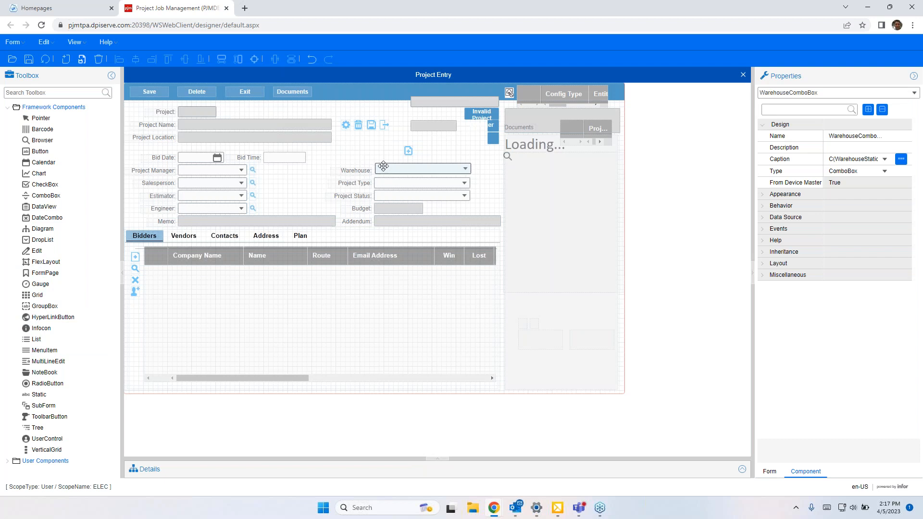
{"action": "left_click", "coordinate": [355, 171]}
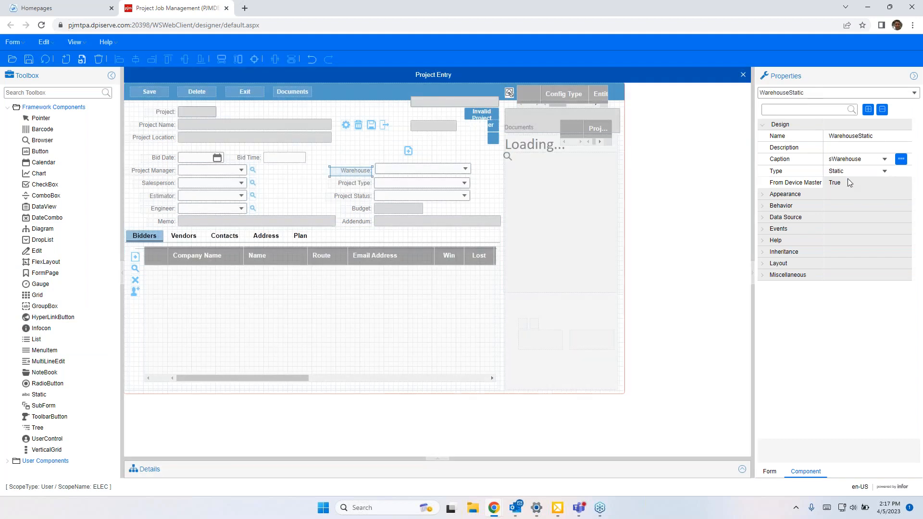
{"action": "left_click", "coordinate": [868, 160]}
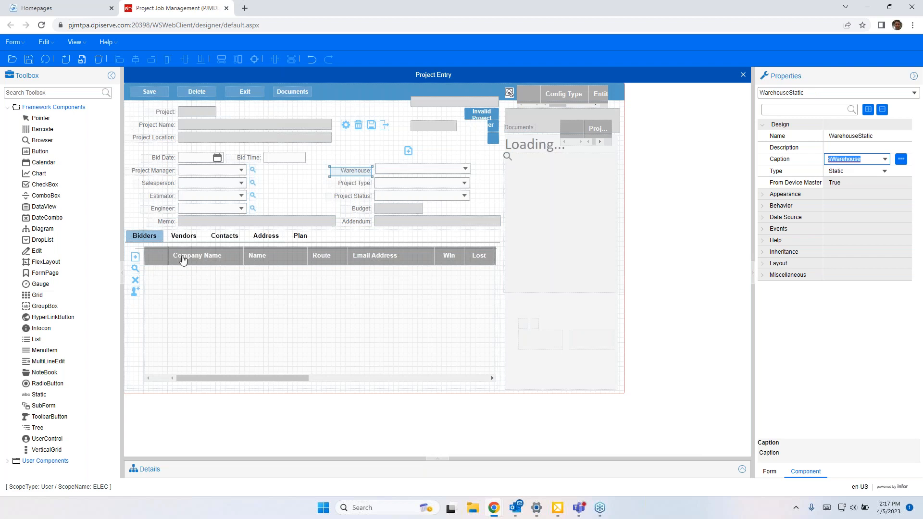
{"action": "left_click", "coordinate": [153, 258]}
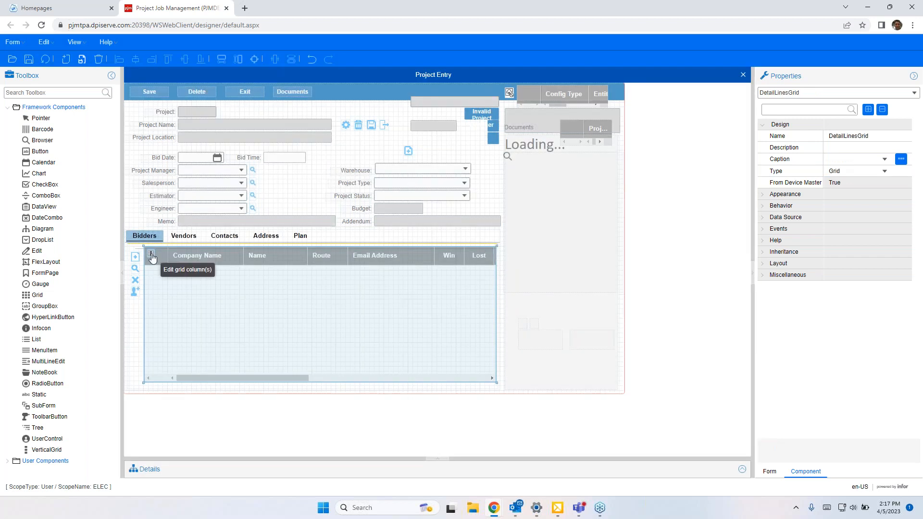
{"action": "left_click", "coordinate": [151, 254]}
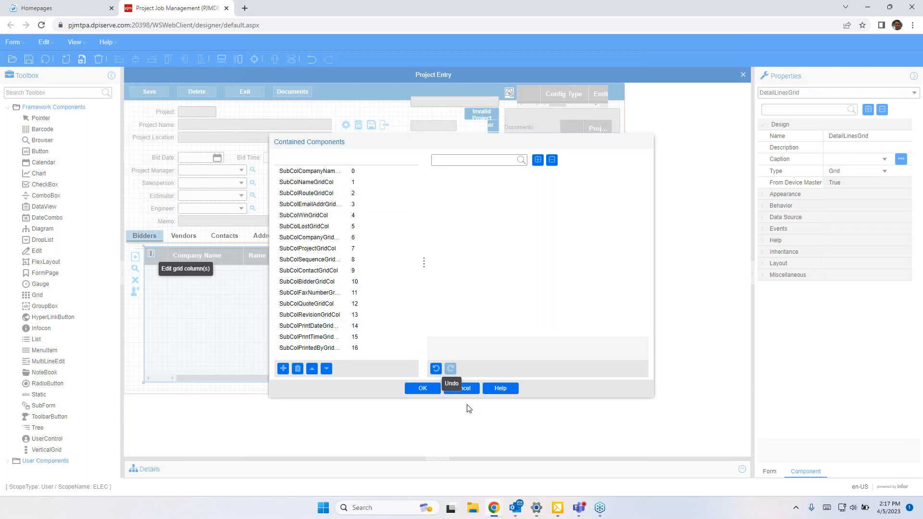
{"action": "left_click", "coordinate": [459, 388]}
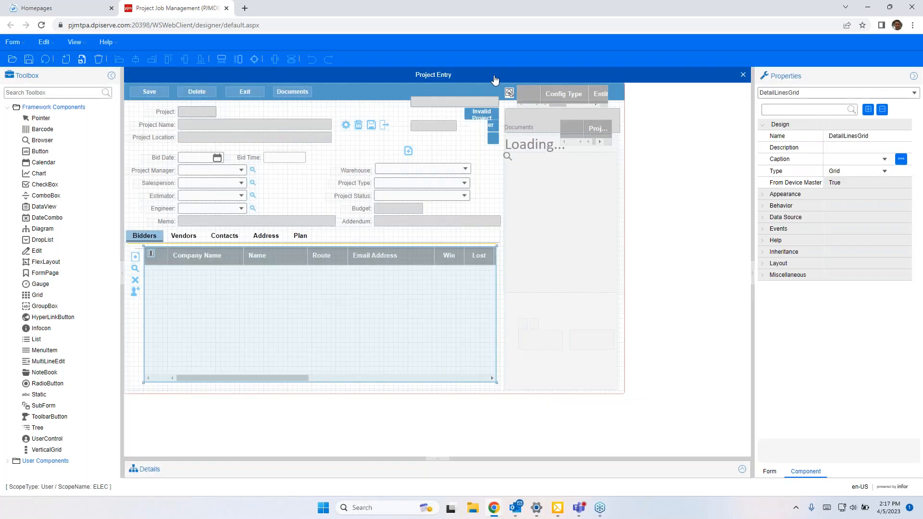
{"action": "left_click", "coordinate": [743, 77]}
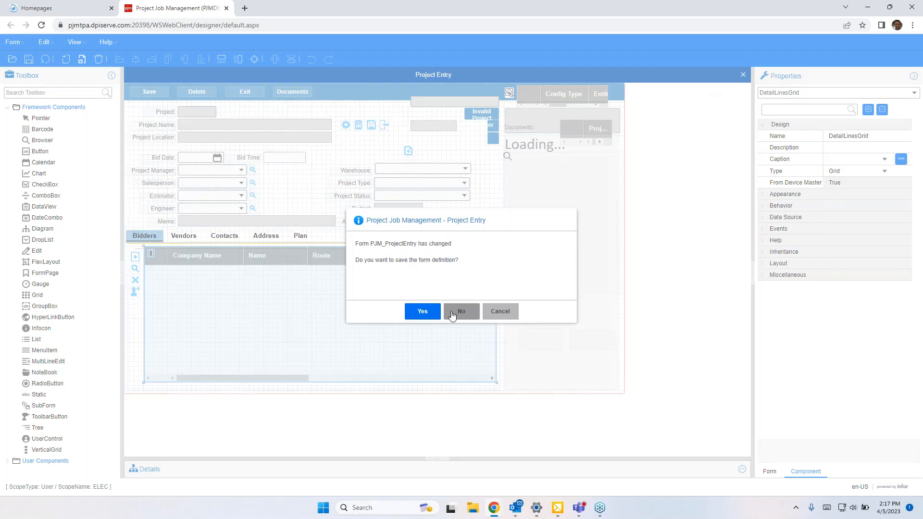
{"action": "left_click", "coordinate": [460, 312]}
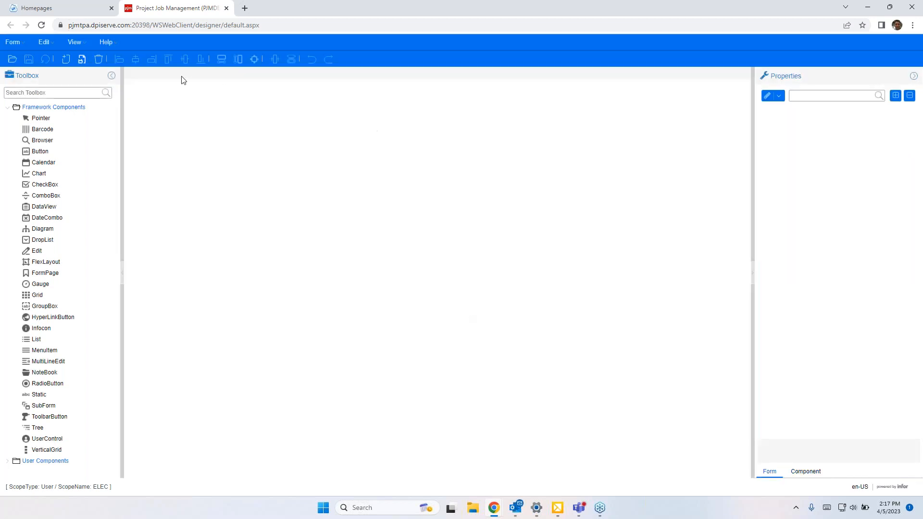
Step: Close the designer tab and switch back to the Project Job Management window
{"action": "left_click", "coordinate": [226, 9]}
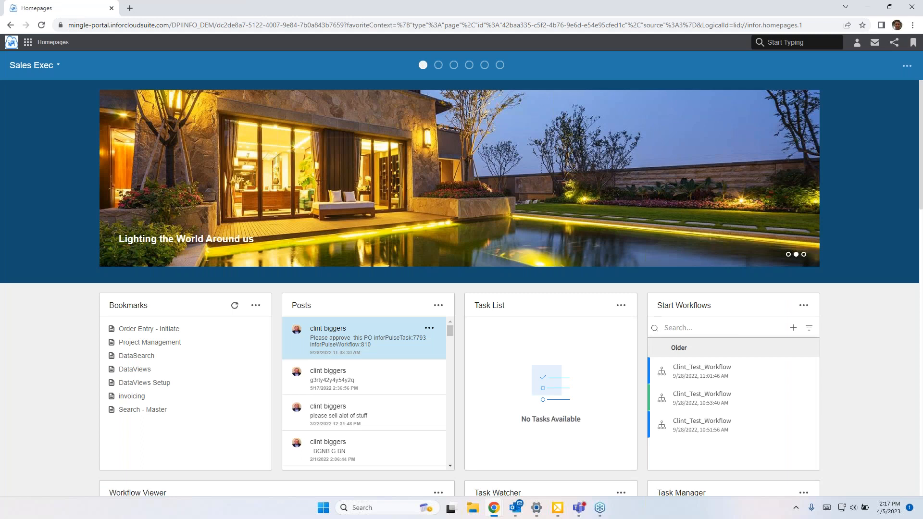
{"action": "mouse_move", "coordinate": [495, 508]}
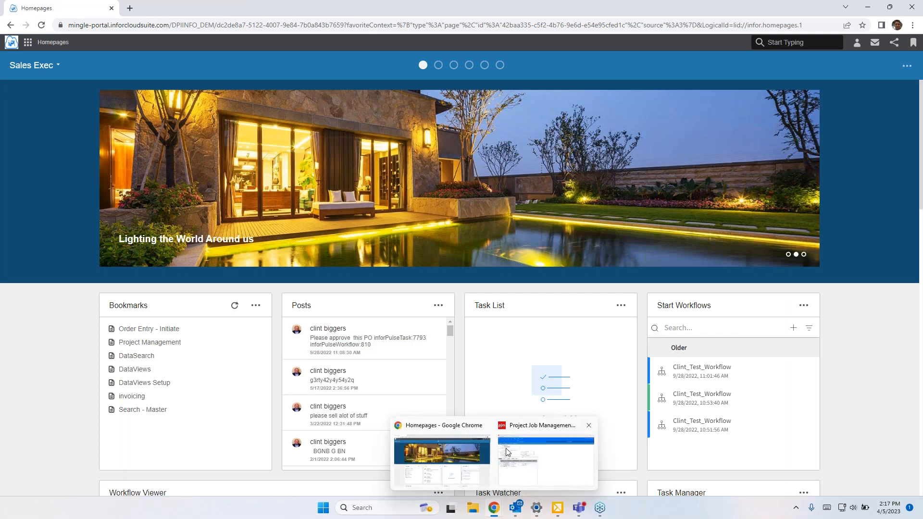
{"action": "left_click", "coordinate": [507, 452]}
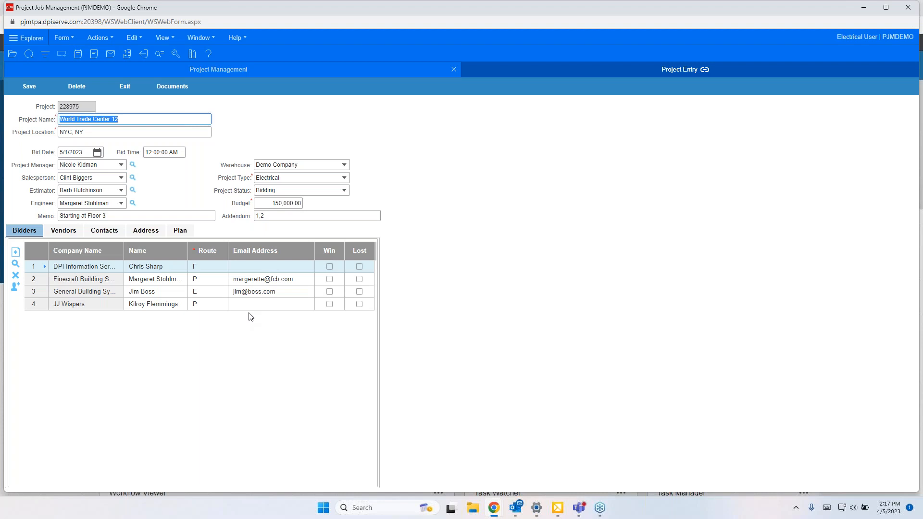
Step: Review the project's Vendors, Contacts, Address and Plan tabs, then return to Bidders
{"action": "left_click", "coordinate": [63, 230]}
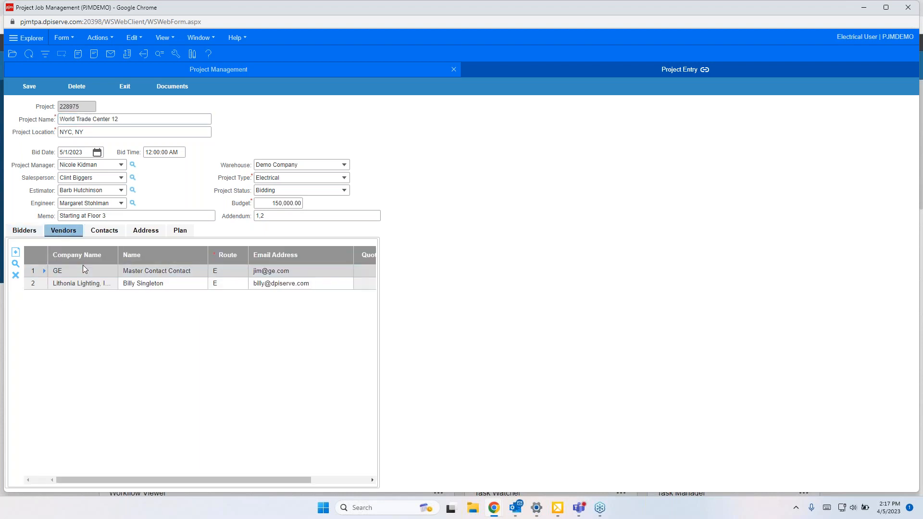
{"action": "left_click", "coordinate": [105, 233]}
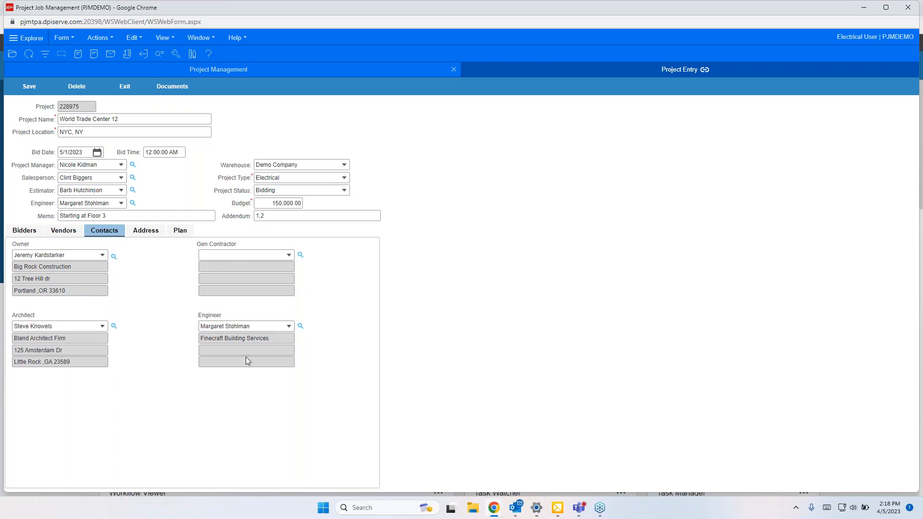
{"action": "left_click", "coordinate": [146, 231]}
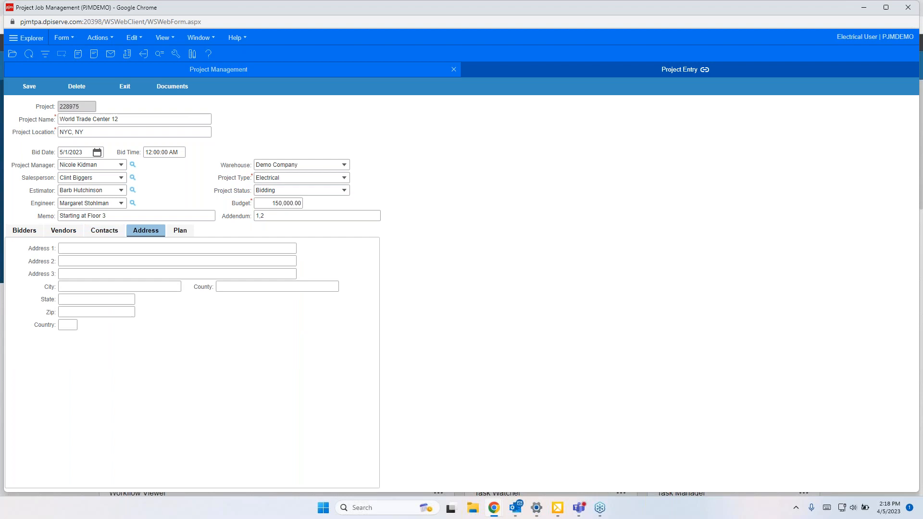
{"action": "left_click", "coordinate": [193, 232]}
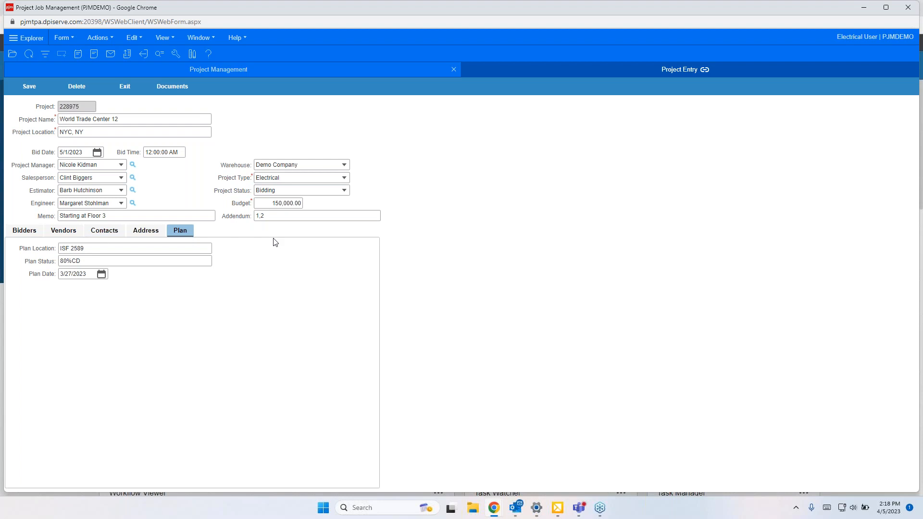
{"action": "left_click", "coordinate": [31, 231]}
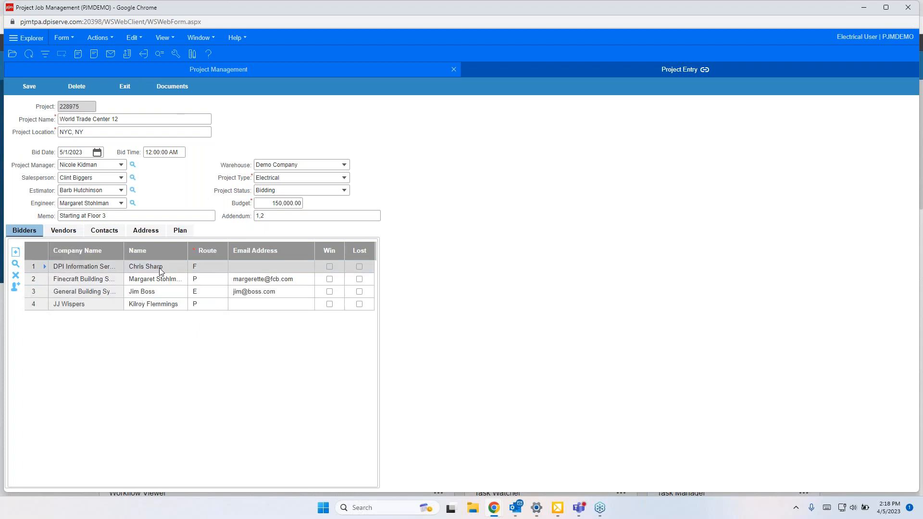
Step: Set the Finecraft Building bidder's route to Do not print and mark the JJ Wispers bidder as lost
{"action": "left_click", "coordinate": [208, 266]}
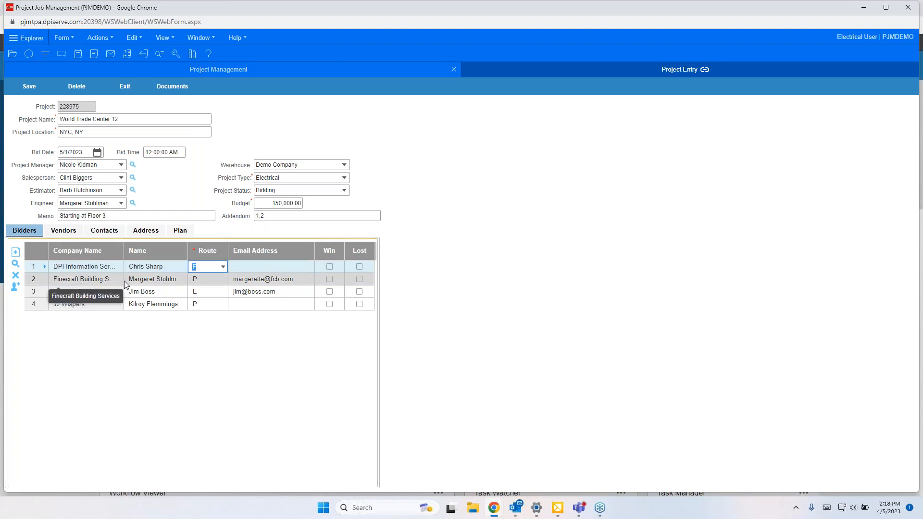
{"action": "left_click", "coordinate": [203, 280]}
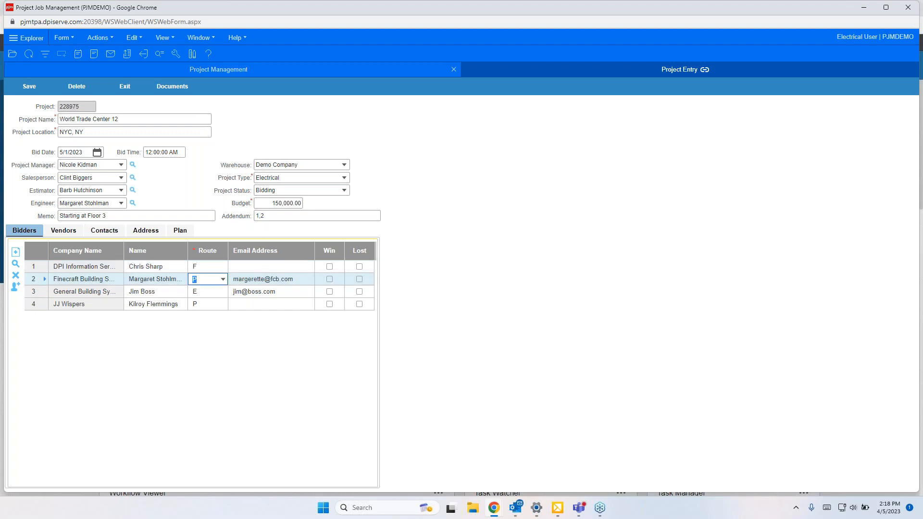
{"action": "left_click", "coordinate": [223, 280]}
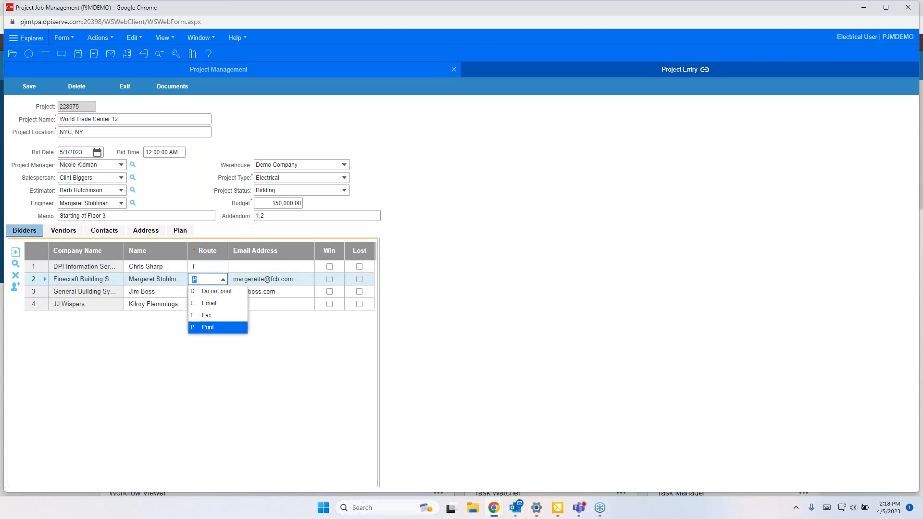
{"action": "left_click", "coordinate": [223, 291]}
{"action": "left_click", "coordinate": [96, 280]}
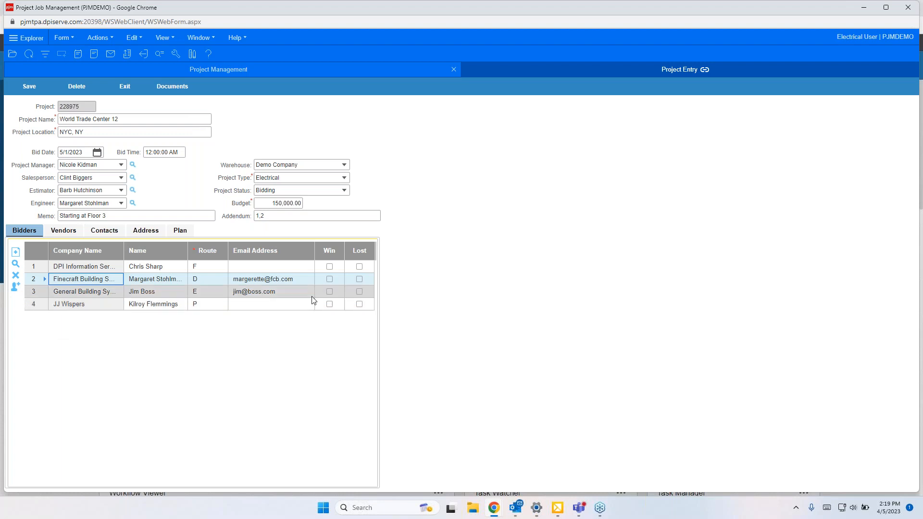
{"action": "left_click", "coordinate": [360, 304]}
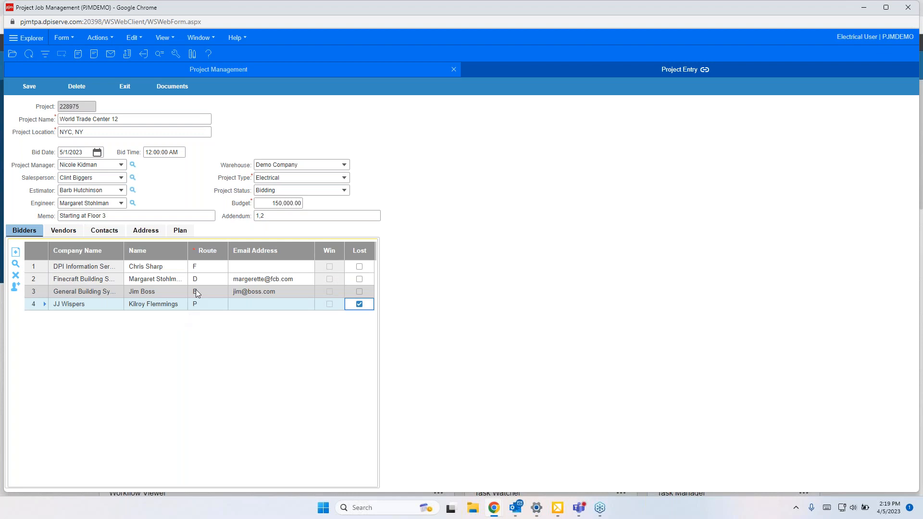
Step: Clear the JJ Wispers bidder's lost mark and set the project status to Lost
{"action": "left_click", "coordinate": [358, 304]}
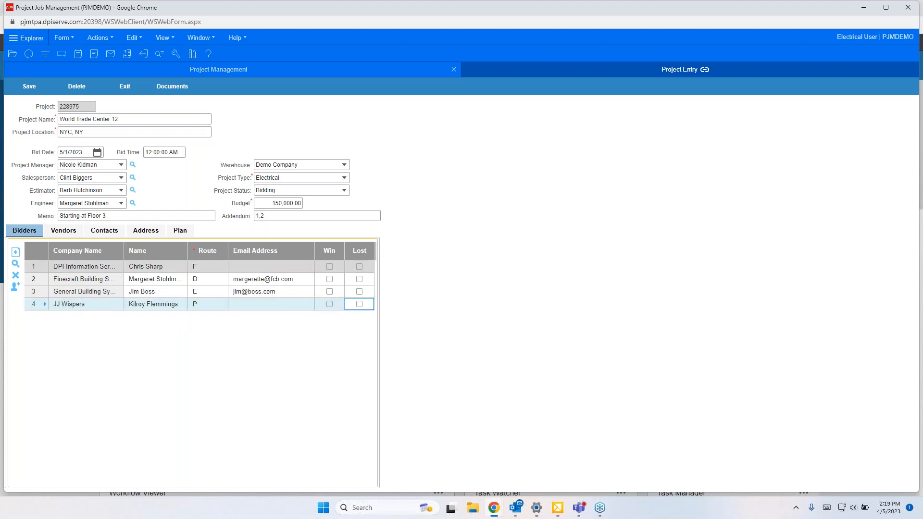
{"action": "left_click", "coordinate": [343, 190]}
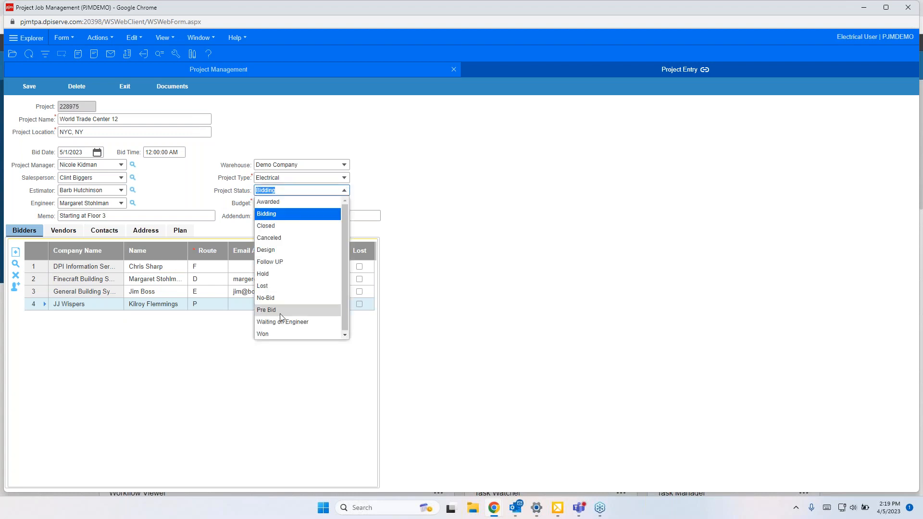
{"action": "left_click", "coordinate": [261, 285]}
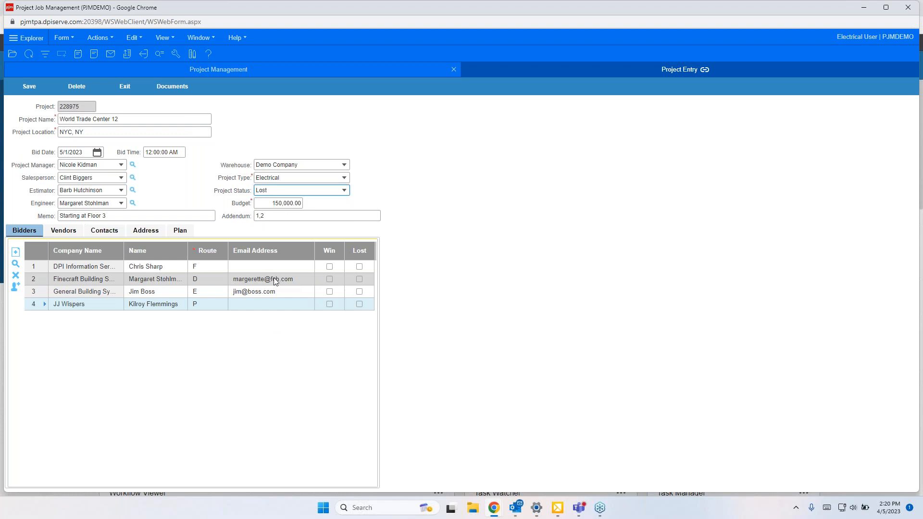
Step: Mark the Finecraft Building bidder as the winner
{"action": "left_click", "coordinate": [330, 282]}
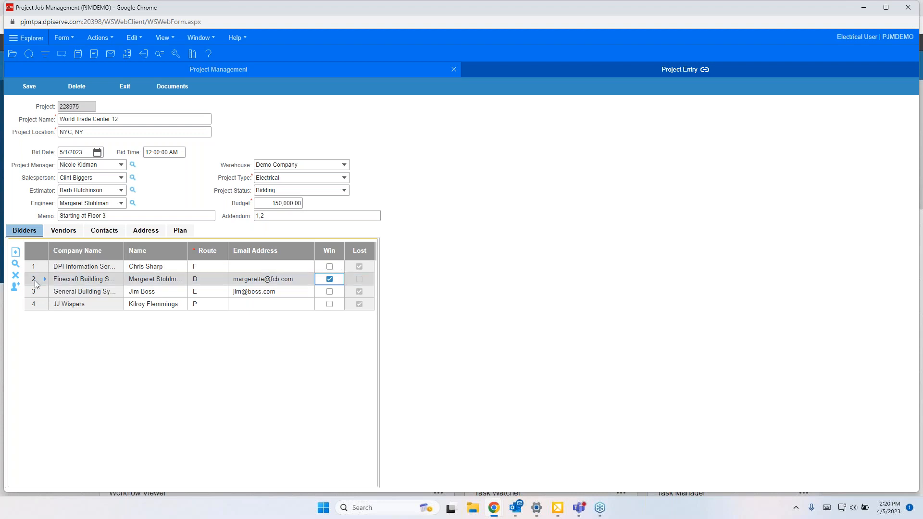
{"action": "left_click", "coordinate": [79, 55]}
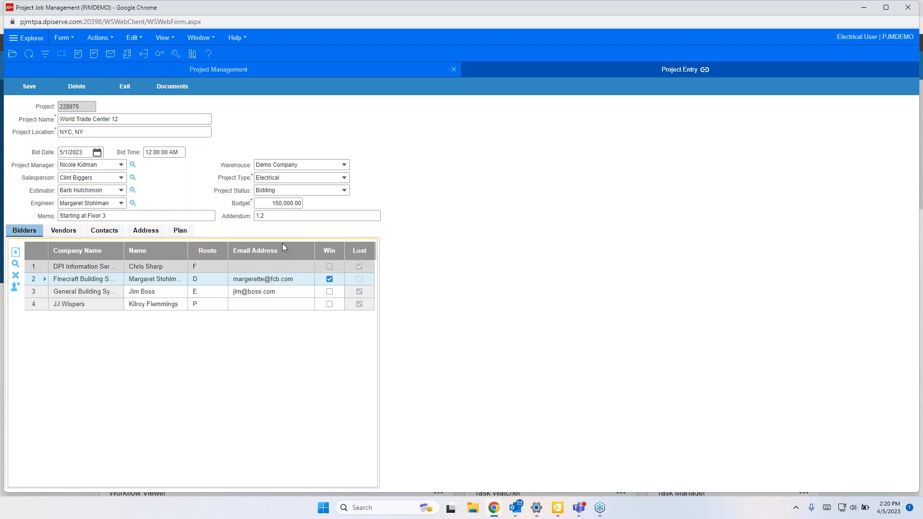
Step: Clear Finecraft Building's win and mark the DPI, General Building and JJ Wispers bidders as lost
{"action": "left_click", "coordinate": [329, 279]}
{"action": "left_click", "coordinate": [359, 266]}
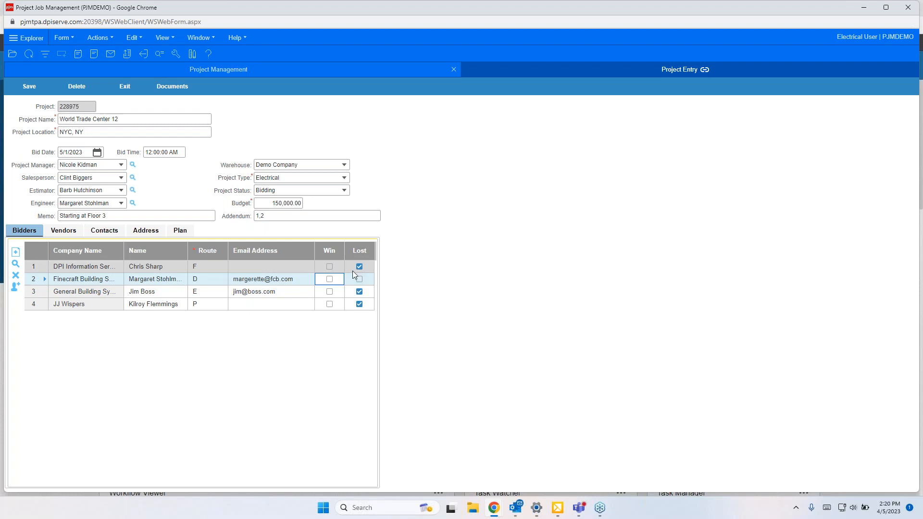
{"action": "left_click", "coordinate": [359, 292]}
{"action": "left_click", "coordinate": [359, 303]}
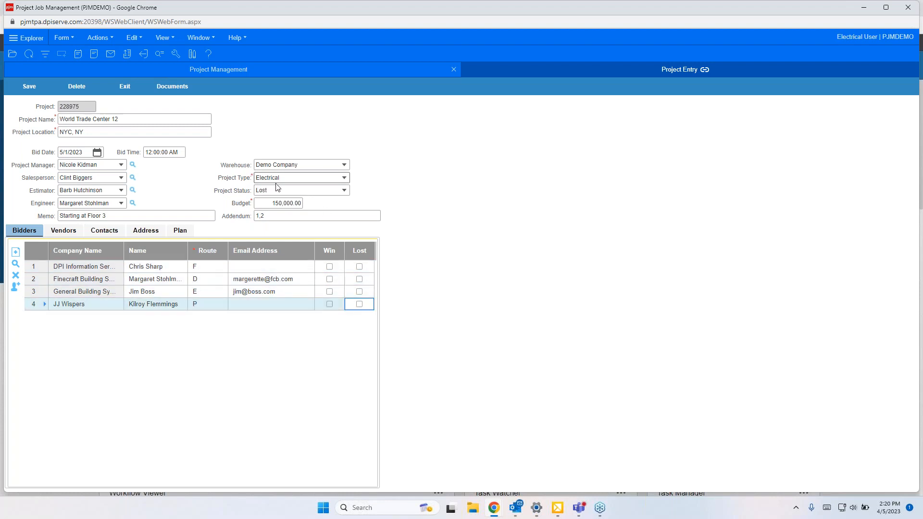
Step: Set the project status back to Bidding
{"action": "left_click", "coordinate": [345, 190]}
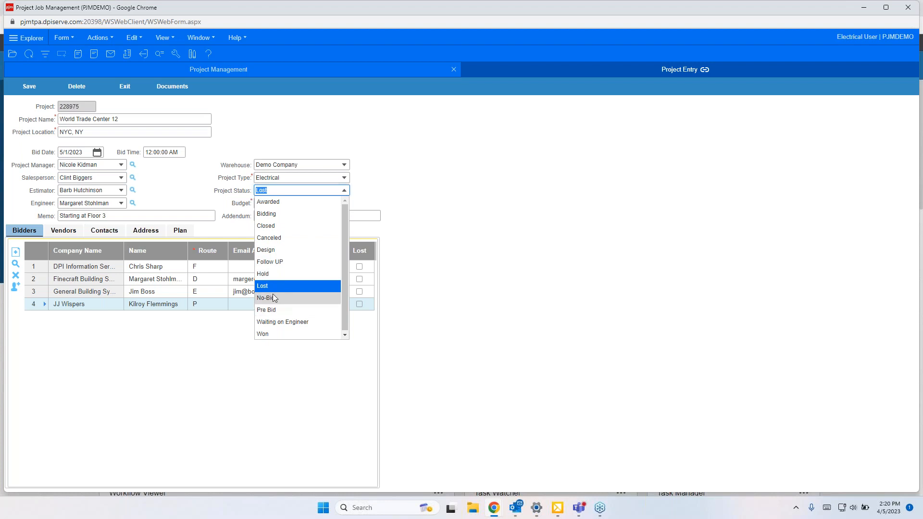
{"action": "left_click", "coordinate": [277, 214]}
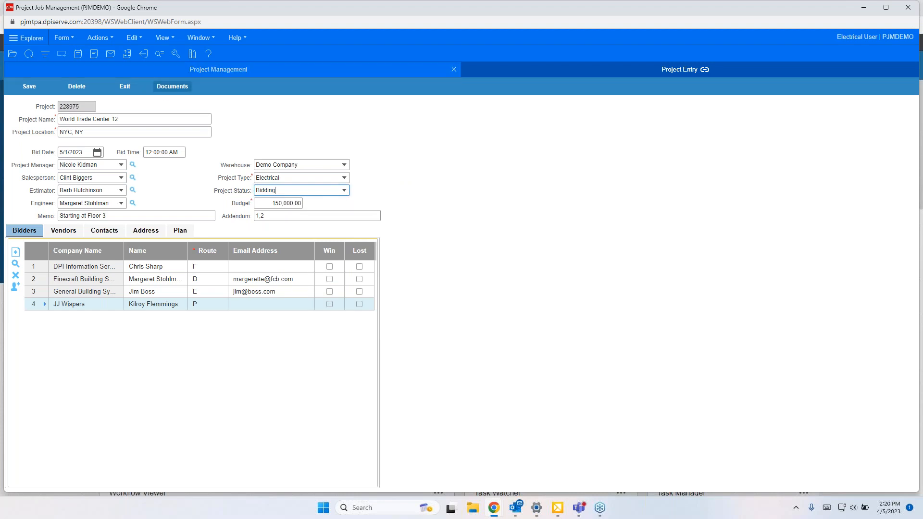
Step: Open the project's SharePoint documents folder, return to the job management window and exit the project entry form
{"action": "left_click", "coordinate": [176, 88]}
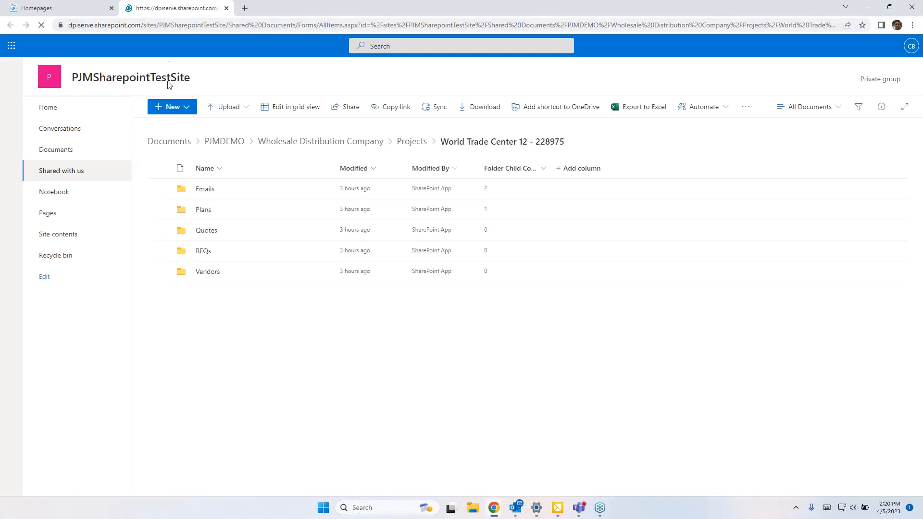
{"action": "left_click", "coordinate": [872, 9]}
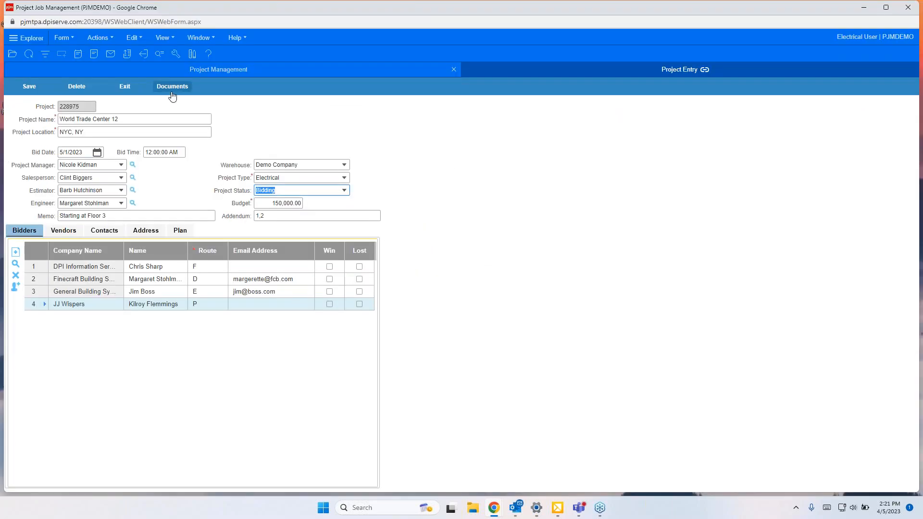
{"action": "left_click", "coordinate": [125, 86]}
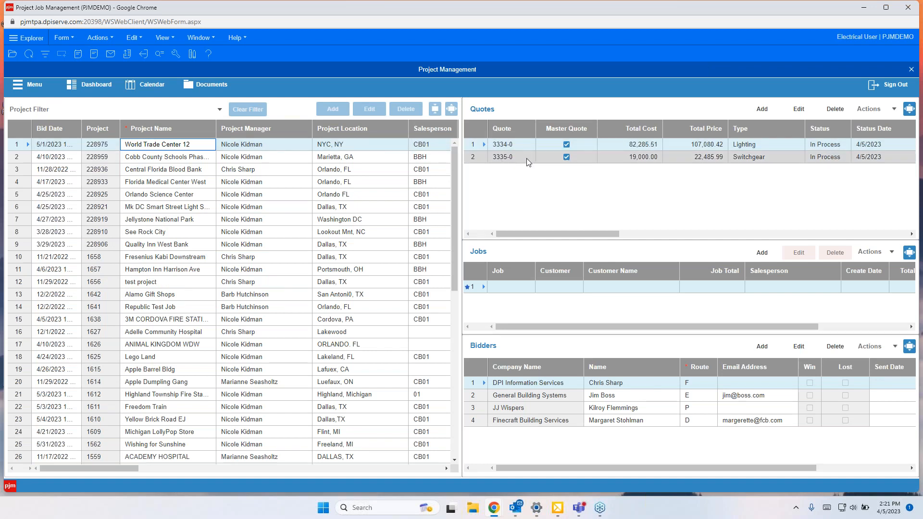
{"action": "left_click", "coordinate": [828, 146]}
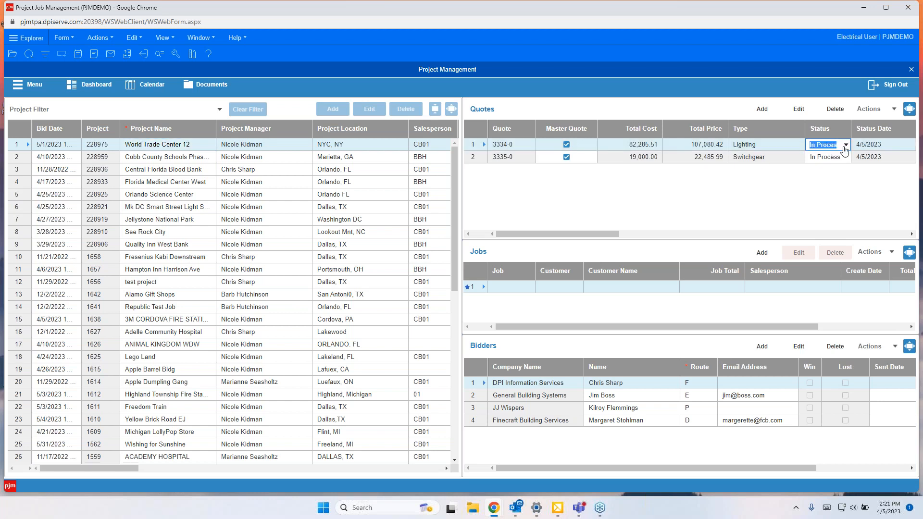
{"action": "left_click", "coordinate": [844, 145]}
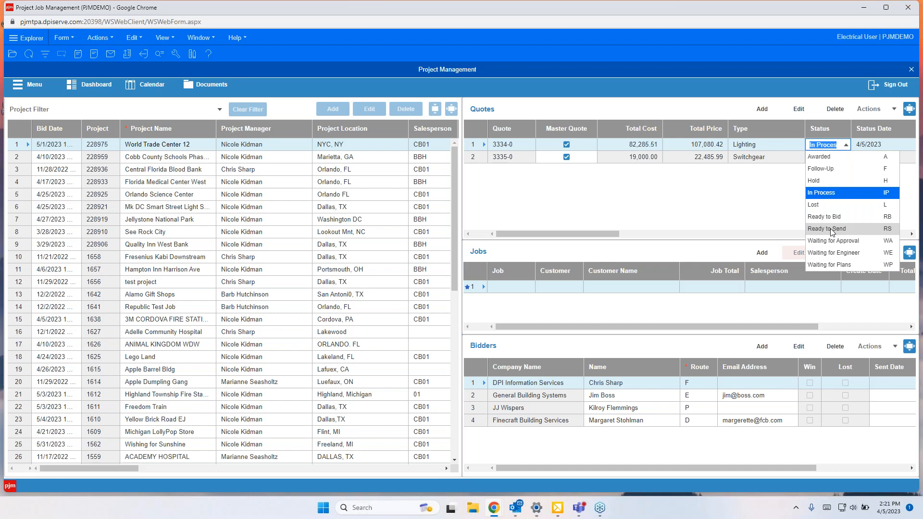
{"action": "left_click", "coordinate": [595, 217]}
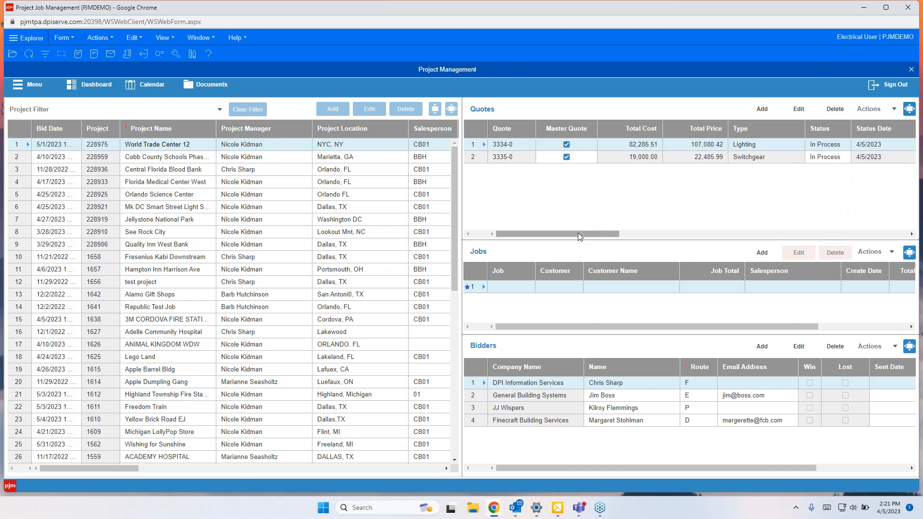
Step: Move the quotes grid's Type column to sit right after the Quote column
{"action": "mouse_move", "coordinate": [591, 232]}
{"action": "left_mouse_down"}
{"action": "mouse_move", "coordinate": [581, 232]}
{"action": "mouse_move", "coordinate": [884, 227]}
{"action": "mouse_move", "coordinate": [596, 228]}
{"action": "left_mouse_up"}
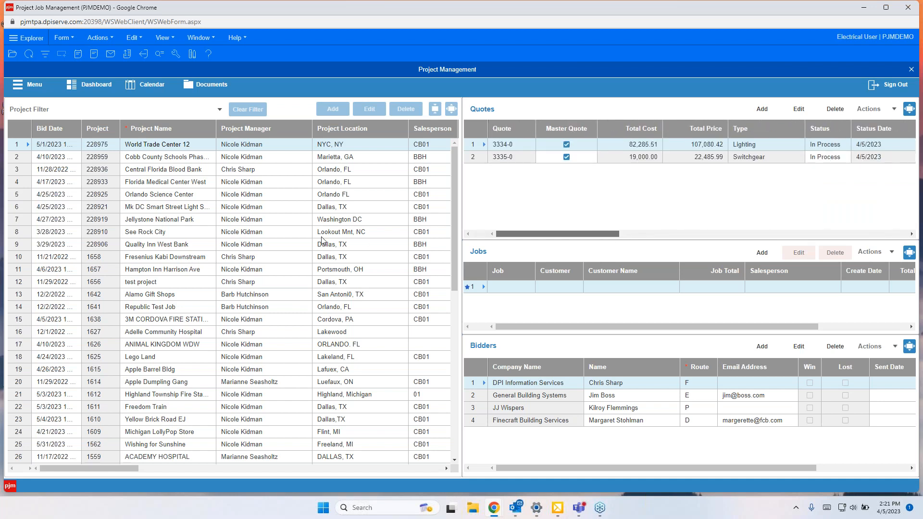
{"action": "left_click_drag", "start_coordinate": [770, 126], "coordinate": [581, 125]}
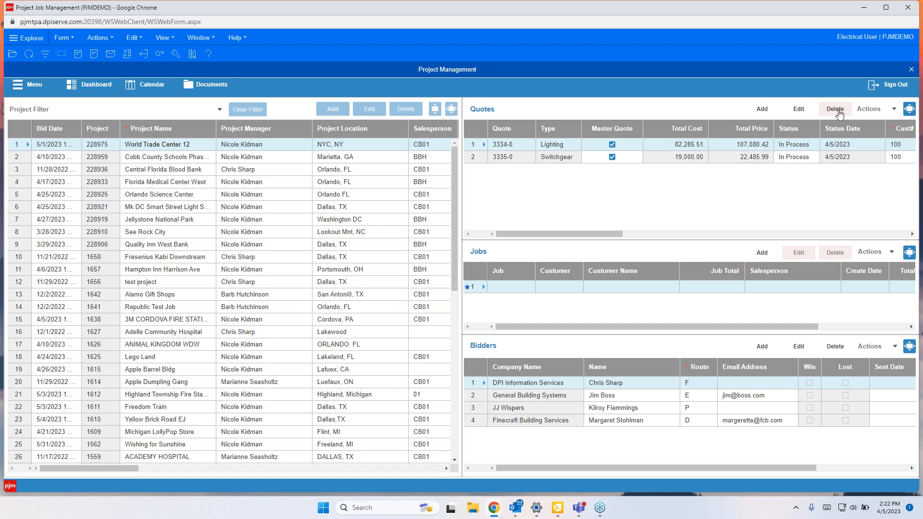
Step: Open the quotes DataView and expand the World Trade Center 12 quote to show its line items
{"action": "left_click", "coordinate": [894, 111]}
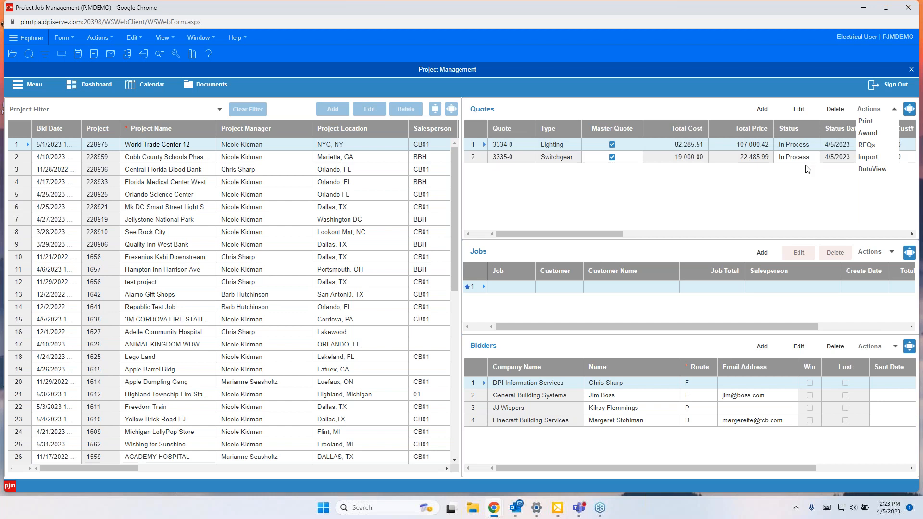
{"action": "left_click", "coordinate": [870, 169]}
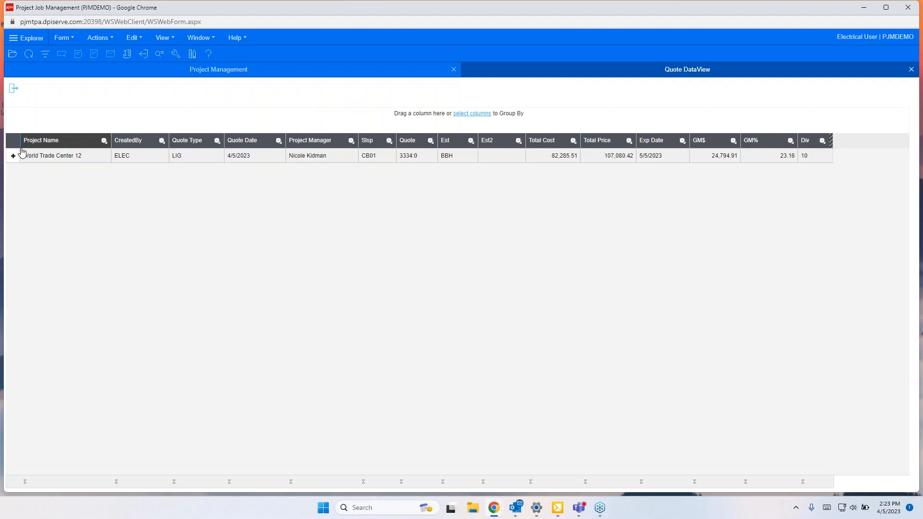
{"action": "left_click", "coordinate": [13, 155]}
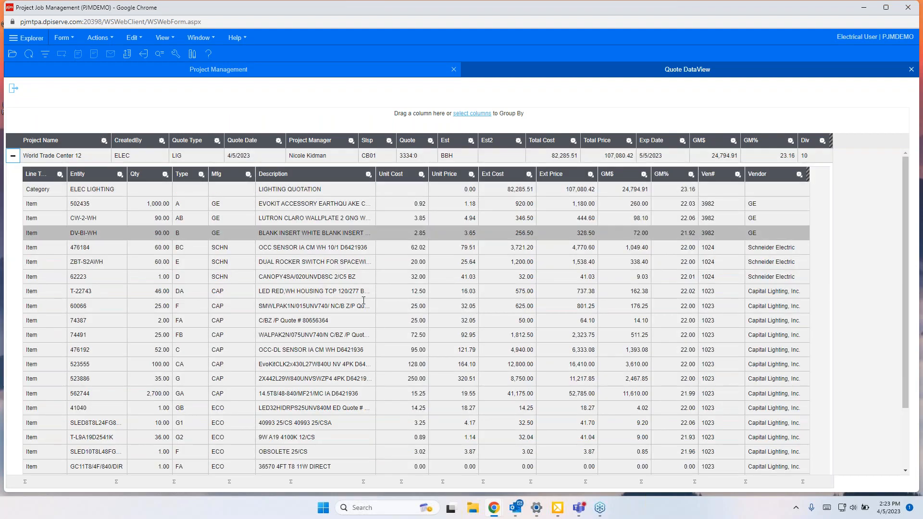
{"action": "scroll", "coordinate": [450, 356], "scroll_direction": "down", "scroll_amount": 3}
{"action": "scroll", "coordinate": [461, 361], "scroll_direction": "up", "scroll_amount": 3}
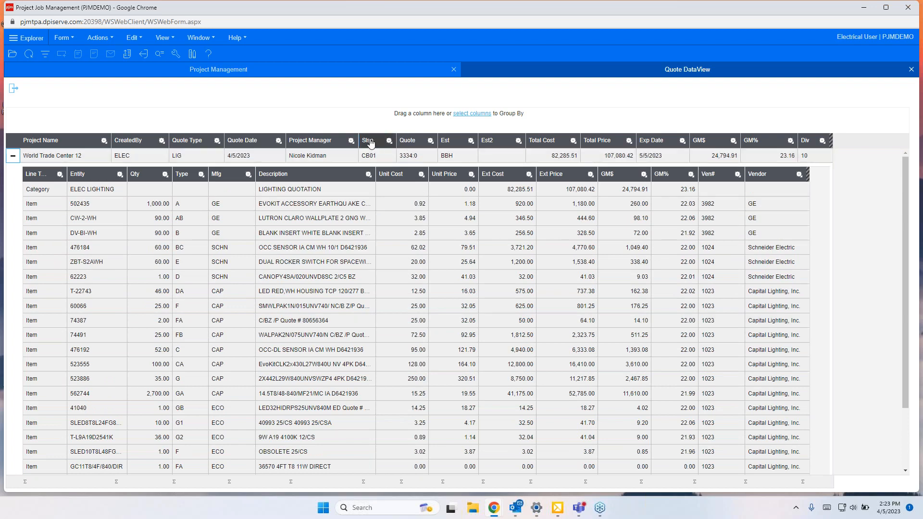
Step: Sort the DataView by Project Manager and browse the column menu's Send To options
{"action": "left_click", "coordinate": [347, 144]}
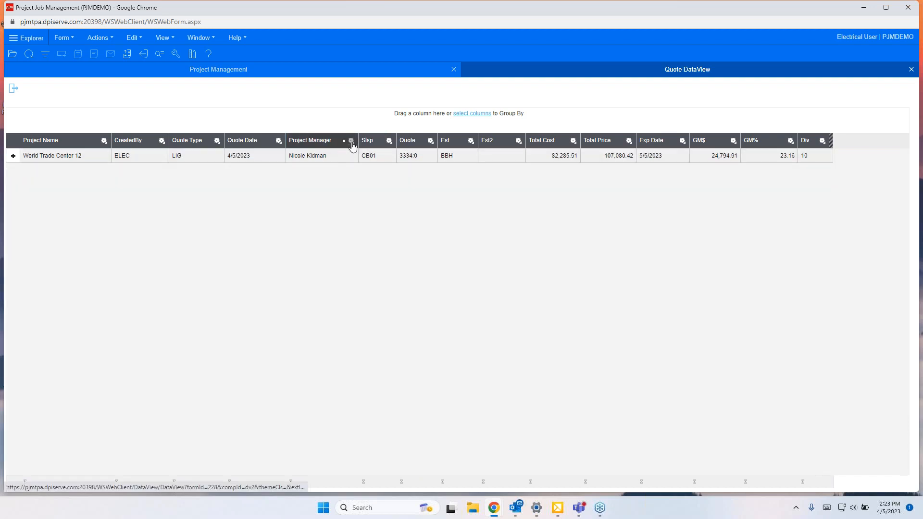
{"action": "left_click", "coordinate": [351, 141]}
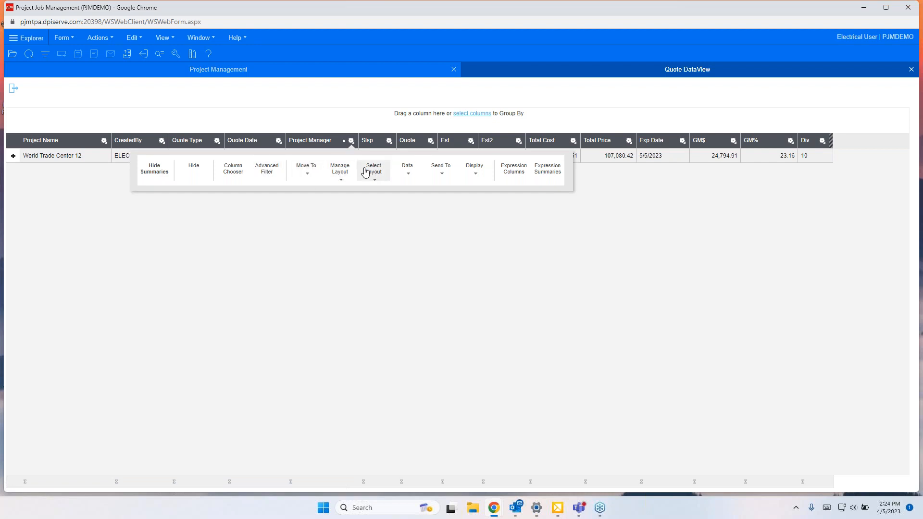
{"action": "left_click", "coordinate": [442, 173]}
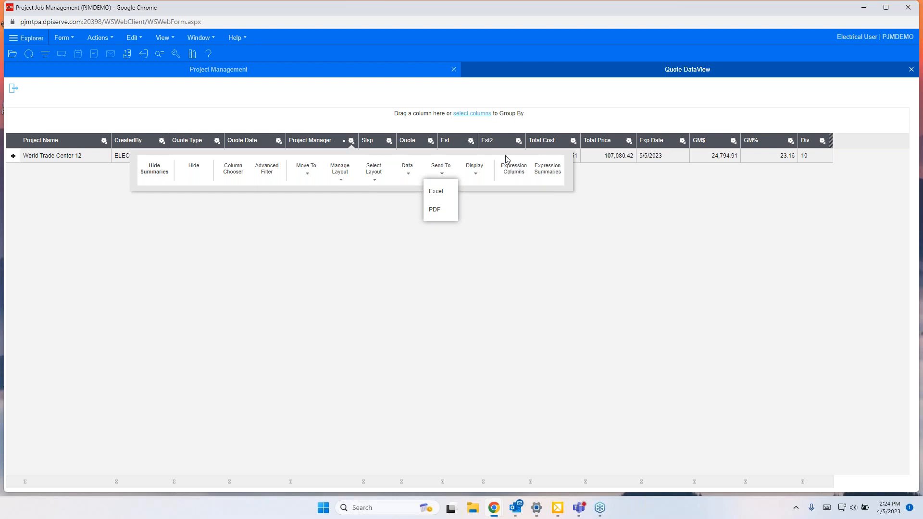
{"action": "left_click", "coordinate": [487, 279]}
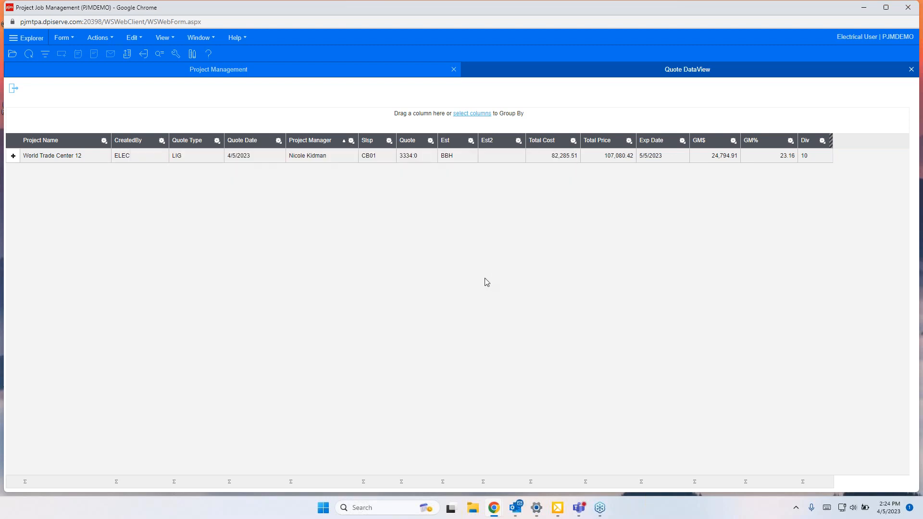
Step: Expand and collapse the quote's line items, then close the Quote DataView
{"action": "left_click", "coordinate": [13, 156]}
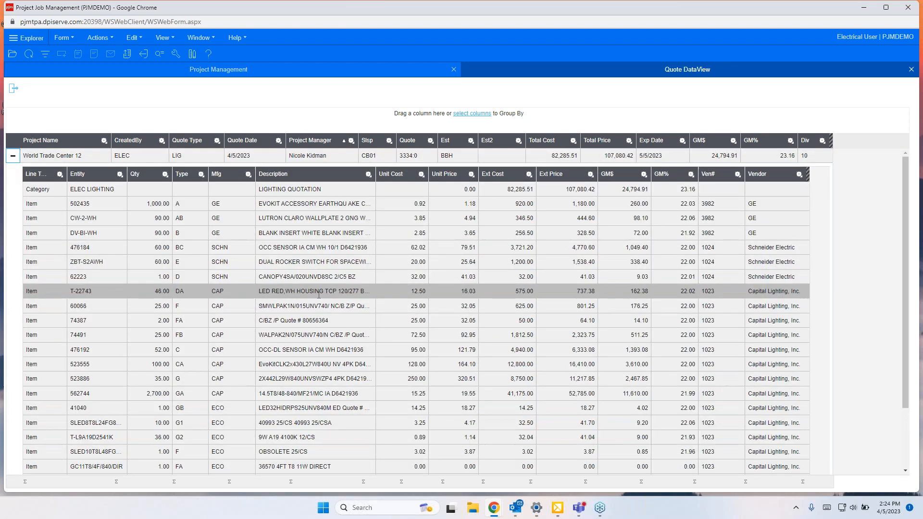
{"action": "left_click", "coordinate": [13, 156]}
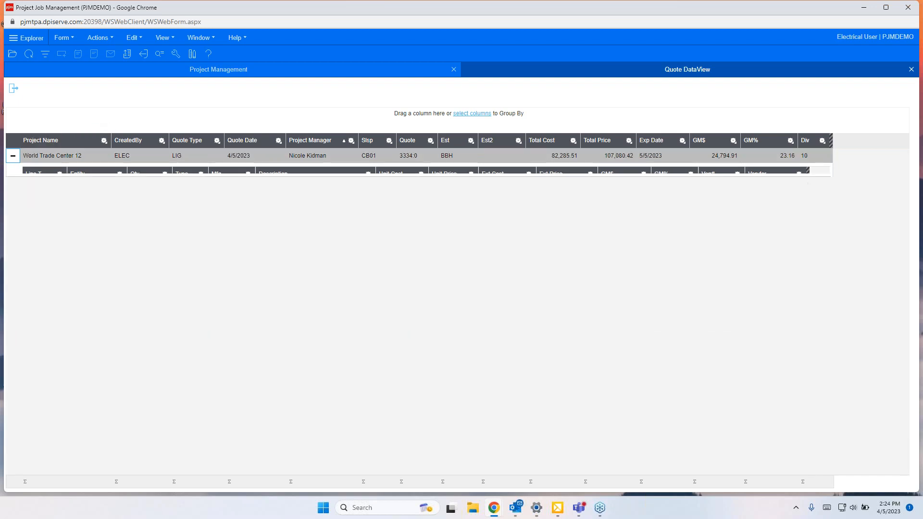
{"action": "left_click", "coordinate": [910, 71]}
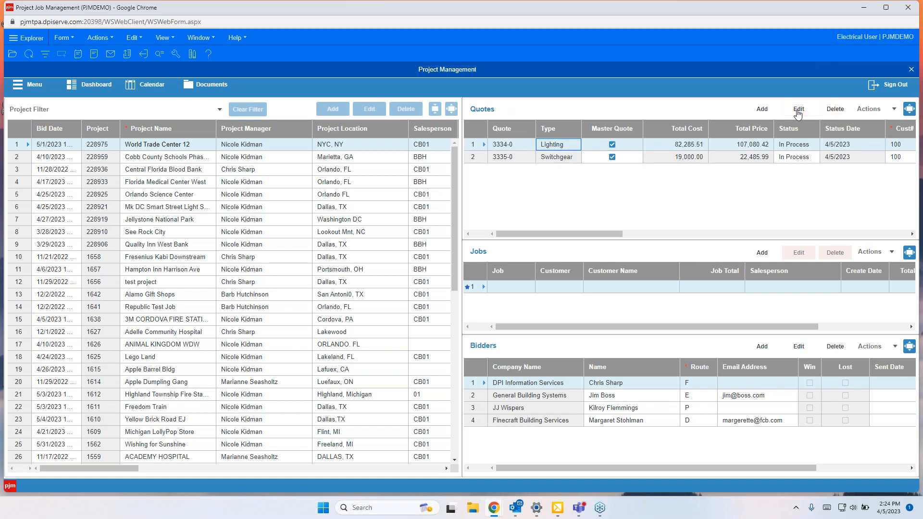
Step: Open the Lighting quote 3334-0 for editing and browse its detail lines
{"action": "left_click", "coordinate": [795, 111]}
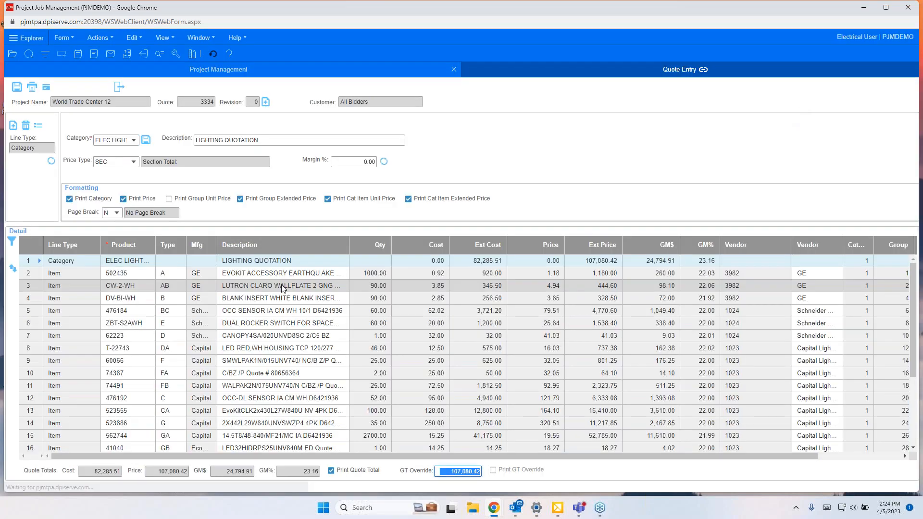
{"action": "left_click", "coordinate": [62, 261]}
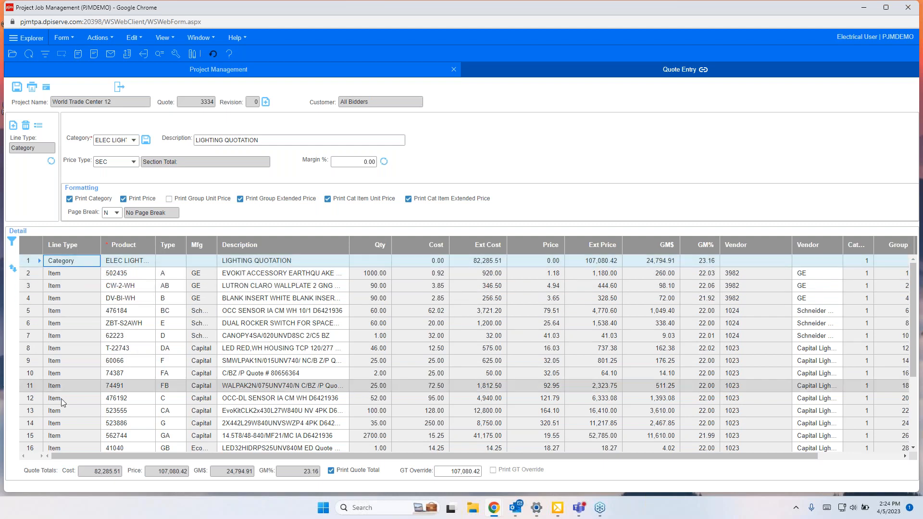
{"action": "scroll", "coordinate": [83, 387], "scroll_direction": "down", "scroll_amount": 1}
{"action": "scroll", "coordinate": [83, 388], "scroll_direction": "down", "scroll_amount": 8}
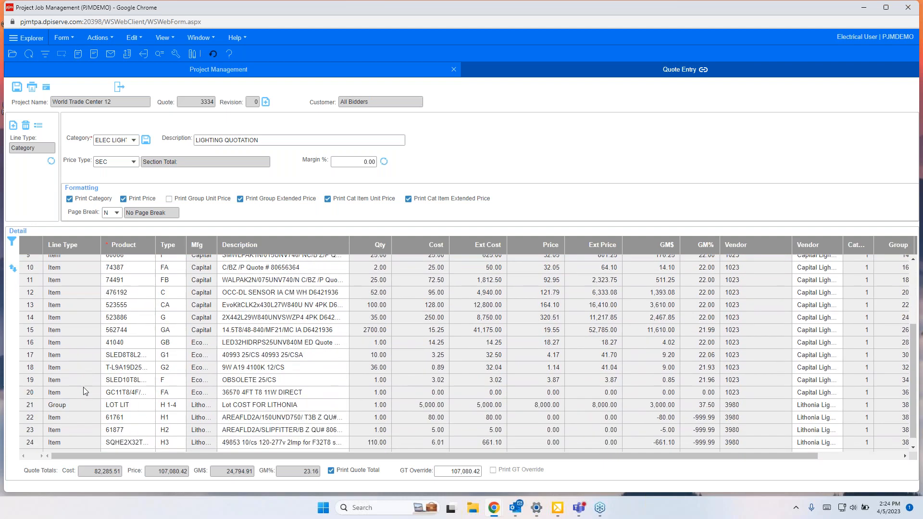
{"action": "scroll", "coordinate": [83, 387], "scroll_direction": "up", "scroll_amount": 10}
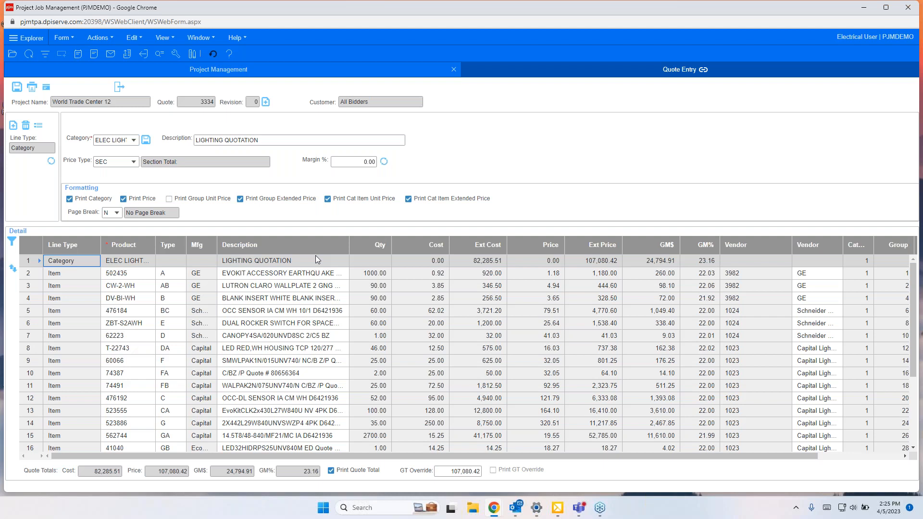
Step: Open the EVOKIT ACCESSORY EARTHQU AKE CABLE item line in the quote's detail editor
{"action": "left_click", "coordinate": [268, 141]}
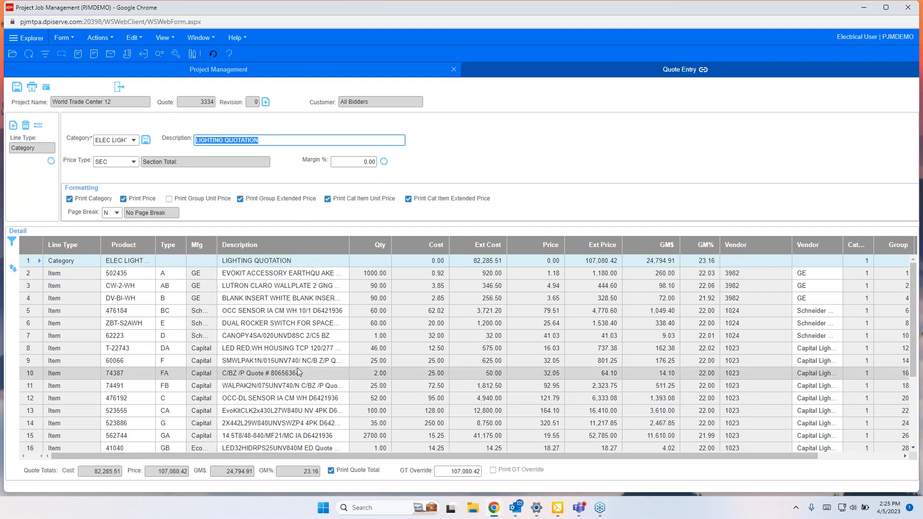
{"action": "scroll", "coordinate": [298, 370], "scroll_direction": "down", "scroll_amount": 1}
{"action": "scroll", "coordinate": [298, 370], "scroll_direction": "up", "scroll_amount": 1}
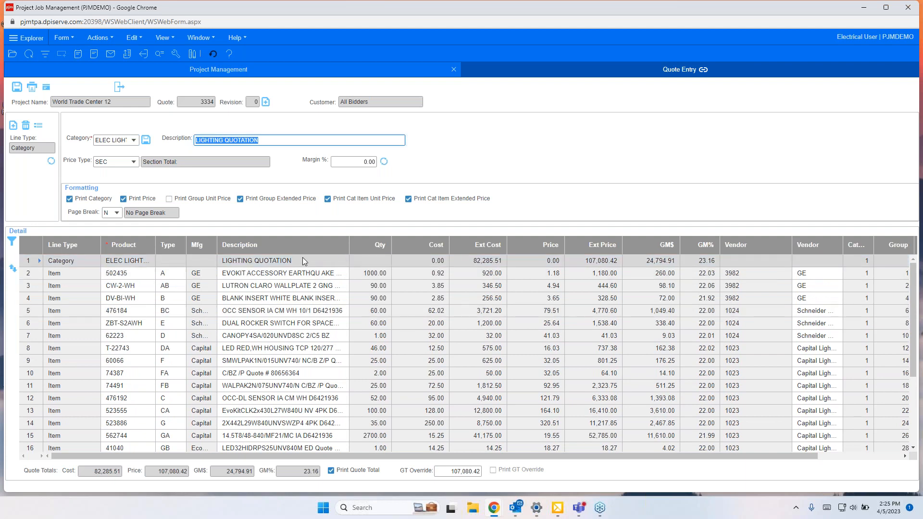
{"action": "left_click", "coordinate": [279, 273]}
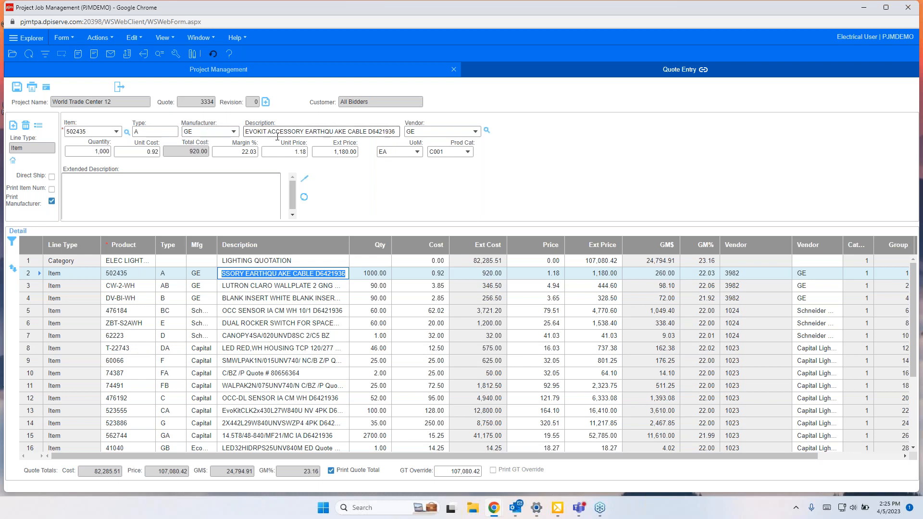
Step: Open the CW-2-WH LUTRON CLARO WALLPLATE item line in the quote's detail editor
{"action": "left_click", "coordinate": [459, 131]}
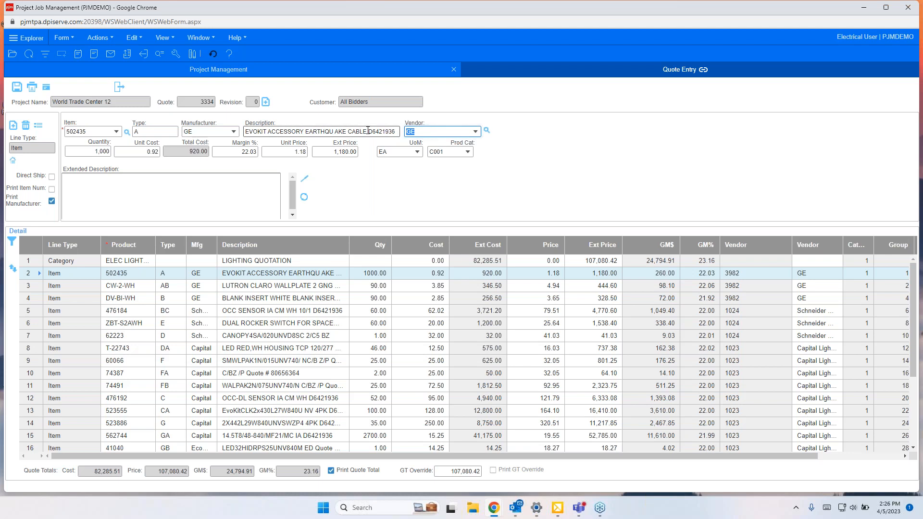
{"action": "left_click", "coordinate": [87, 183]}
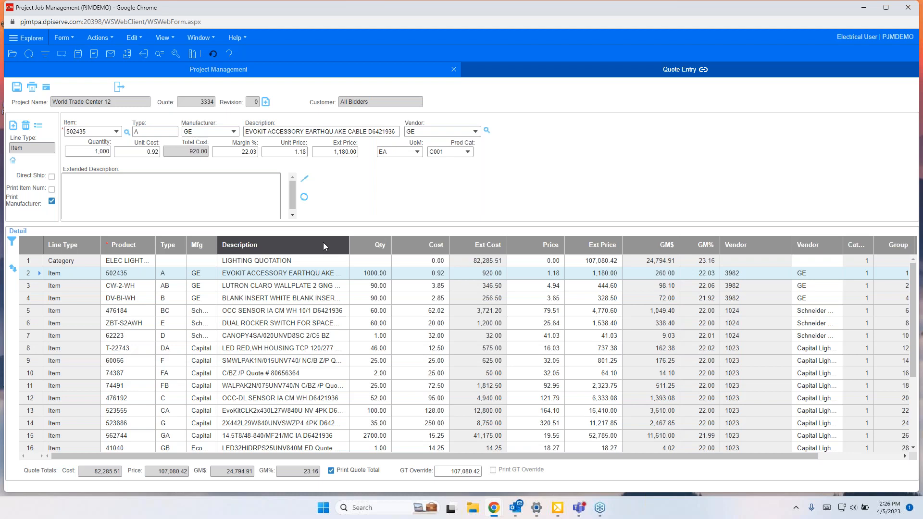
{"action": "left_click", "coordinate": [305, 181]}
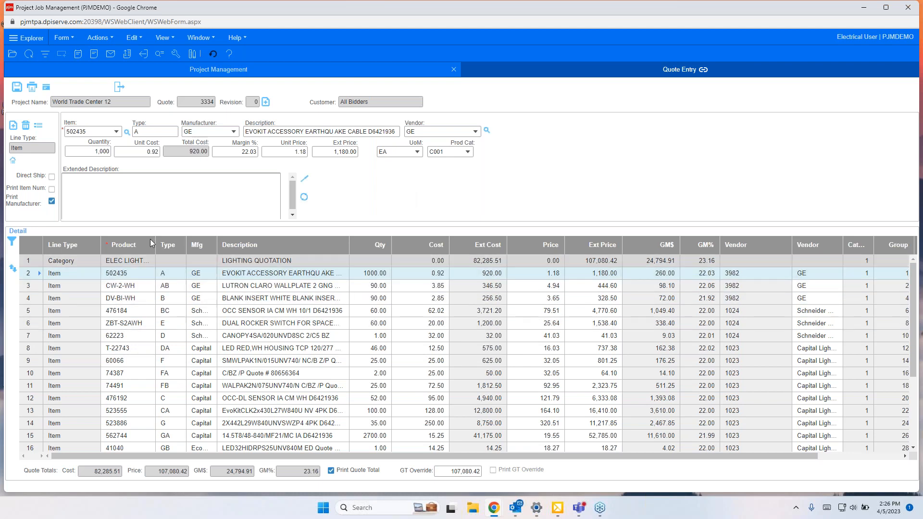
{"action": "left_click", "coordinate": [69, 286]}
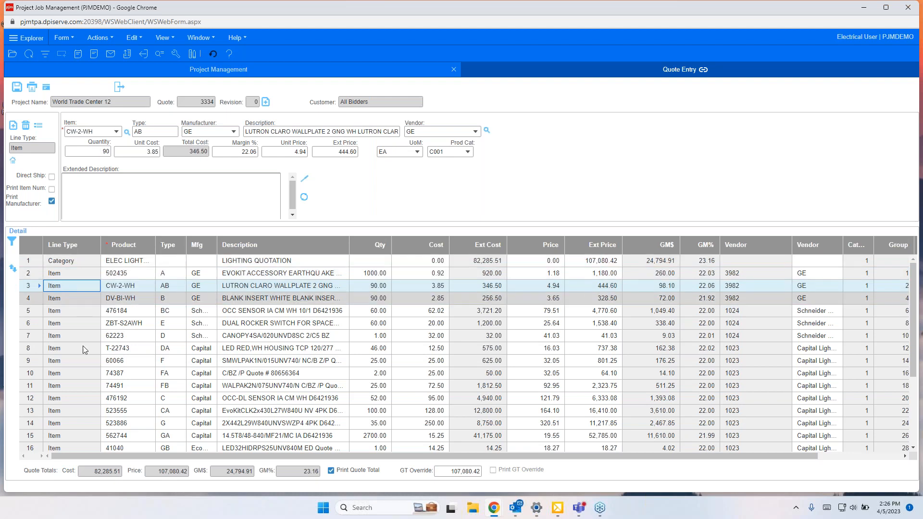
Step: Change the LOT LIT group line's description to Lot of LITHONIA
{"action": "scroll", "coordinate": [87, 365], "scroll_direction": "down", "scroll_amount": 3}
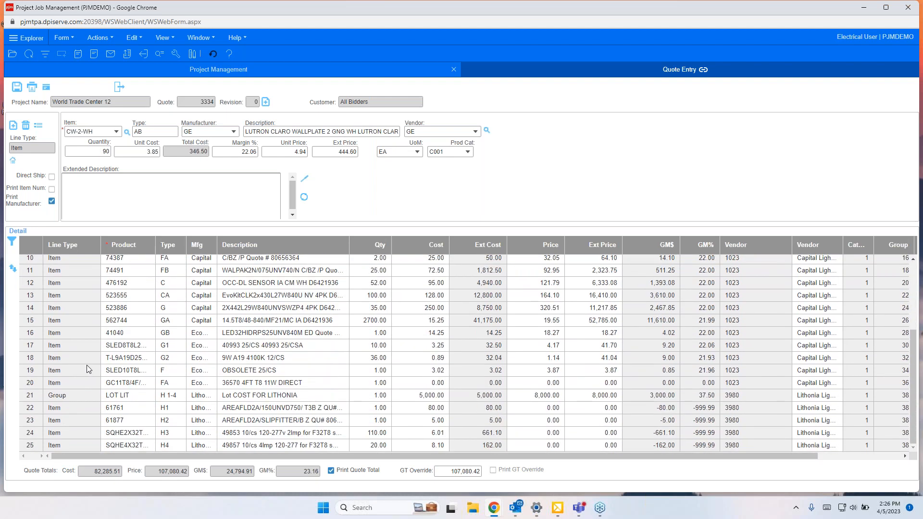
{"action": "left_click", "coordinate": [257, 397]}
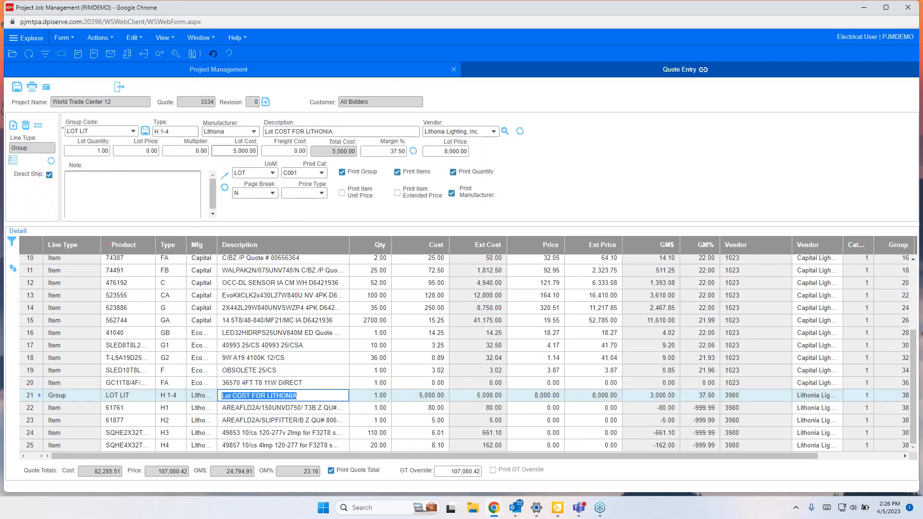
{"action": "left_click", "coordinate": [308, 133]}
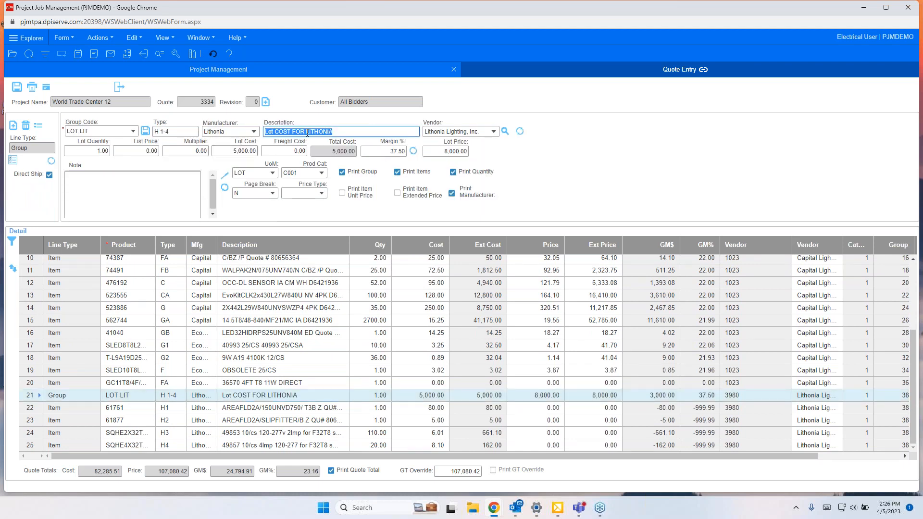
{"action": "key", "text": "BackSpace"}
{"action": "key", "text": "BackSpace"}
{"action": "key", "text": "BackSpace"}
{"action": "key", "text": "BackSpace"}
{"action": "key", "text": "BackSpace"}
{"action": "key", "text": "BackSpace"}
{"action": "key", "text": "BackSpace"}
{"action": "key", "text": "BackSpace"}
{"action": "key", "text": "BackSpace"}
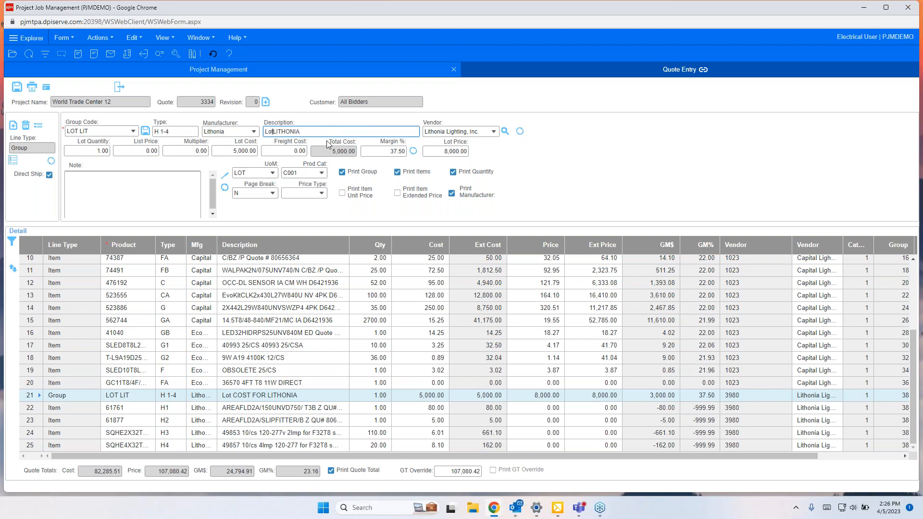
{"action": "type", "text": "of"}
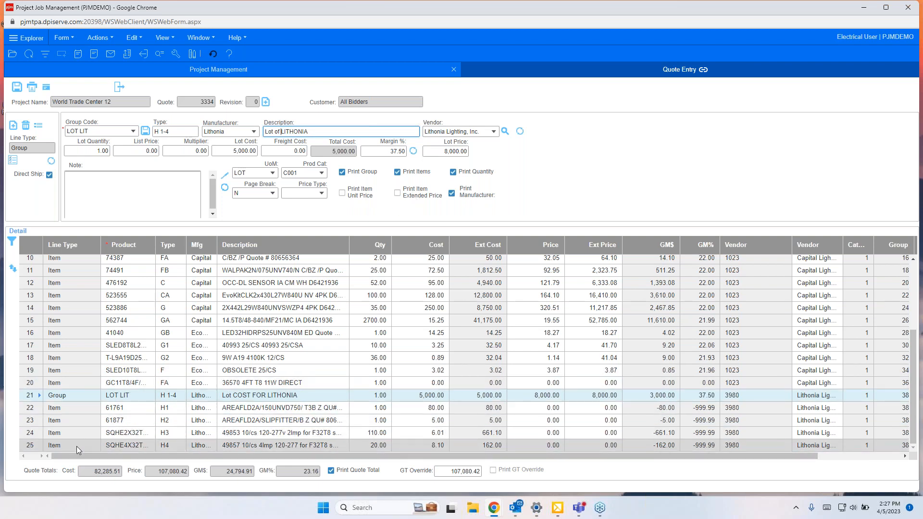
Step: Select the LIGHTING QUOTATION category line and open Quote Print for quote 3334
{"action": "scroll", "coordinate": [94, 414], "scroll_direction": "up", "scroll_amount": 3}
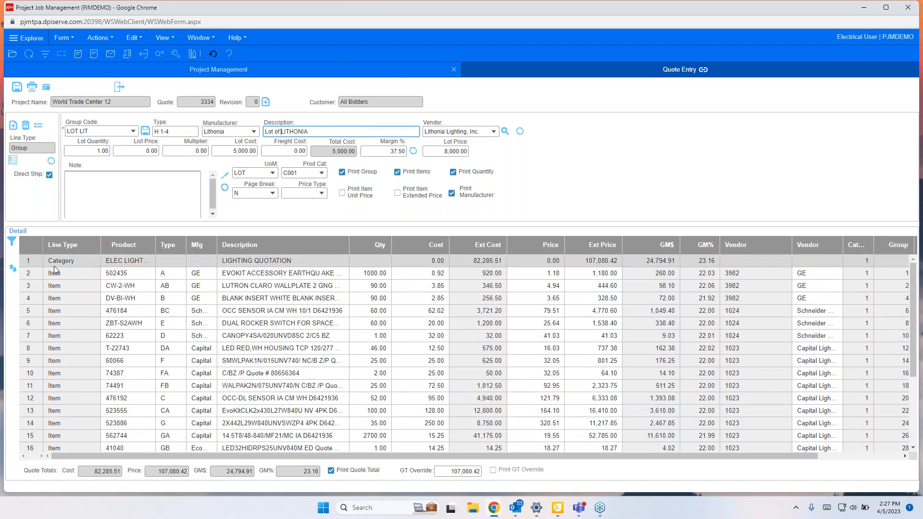
{"action": "left_click", "coordinate": [67, 260]}
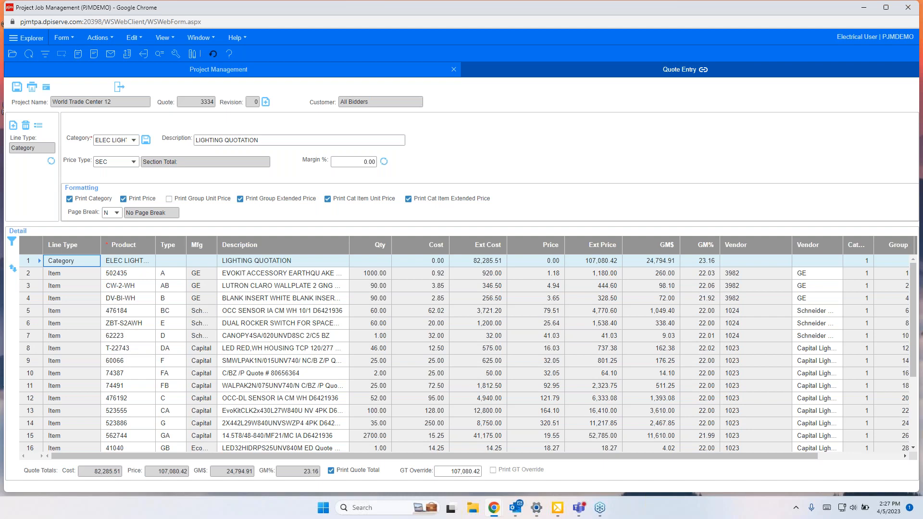
{"action": "left_click", "coordinate": [32, 86]}
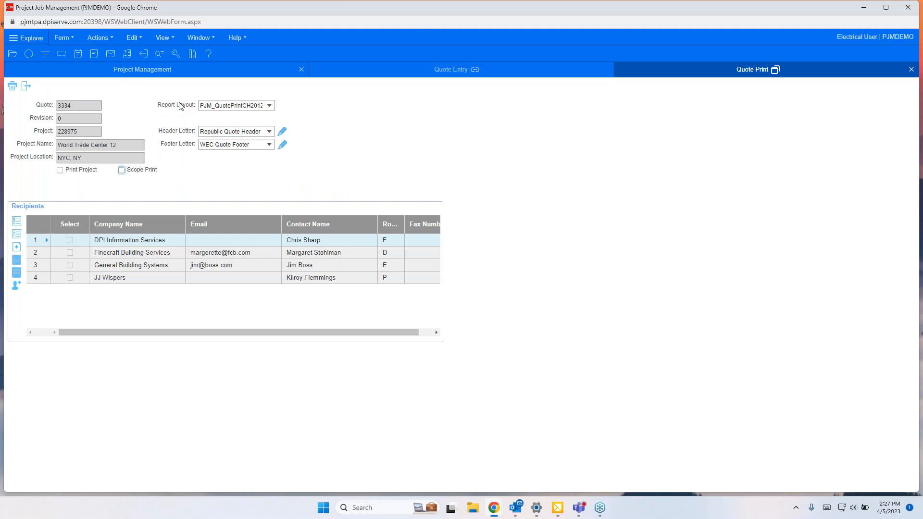
Step: Set the report layout to PJM_PartsQuote
{"action": "left_click", "coordinate": [269, 105]}
{"action": "scroll", "coordinate": [289, 165], "scroll_direction": "down", "scroll_amount": 6}
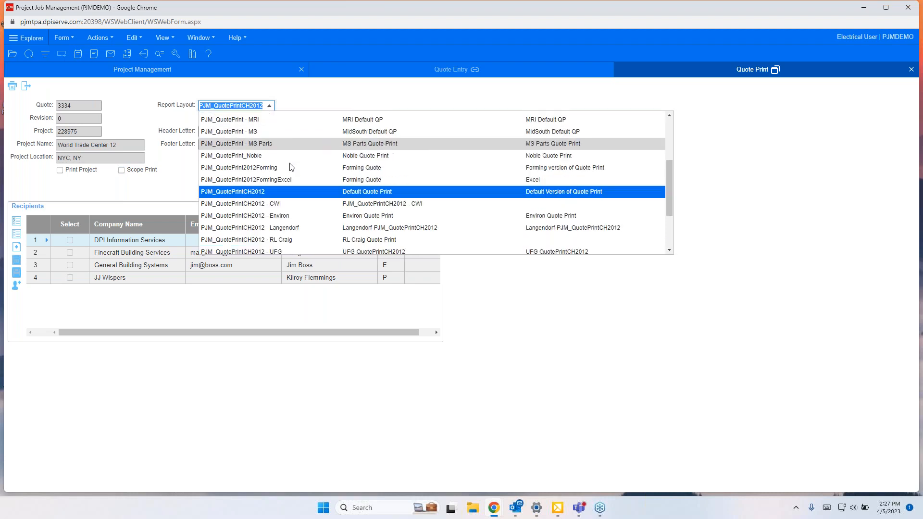
{"action": "scroll", "coordinate": [298, 186], "scroll_direction": "up", "scroll_amount": 6}
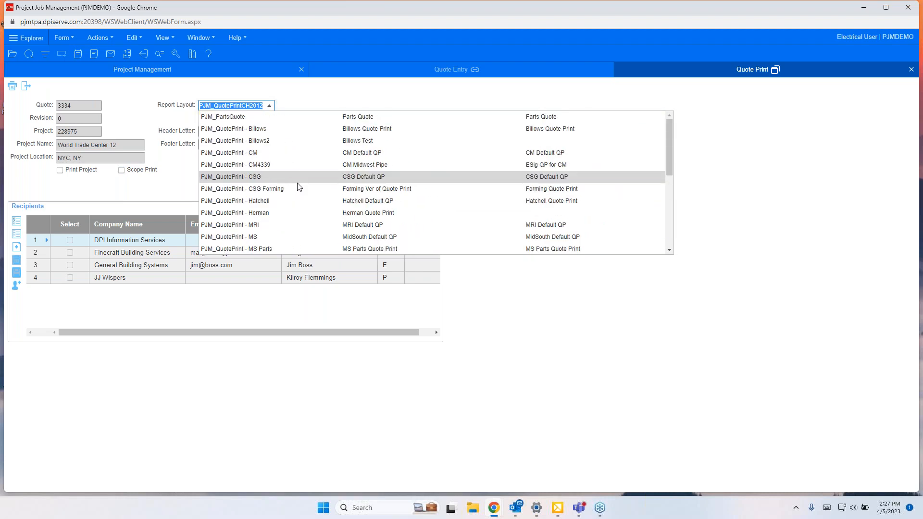
{"action": "left_click", "coordinate": [244, 118]}
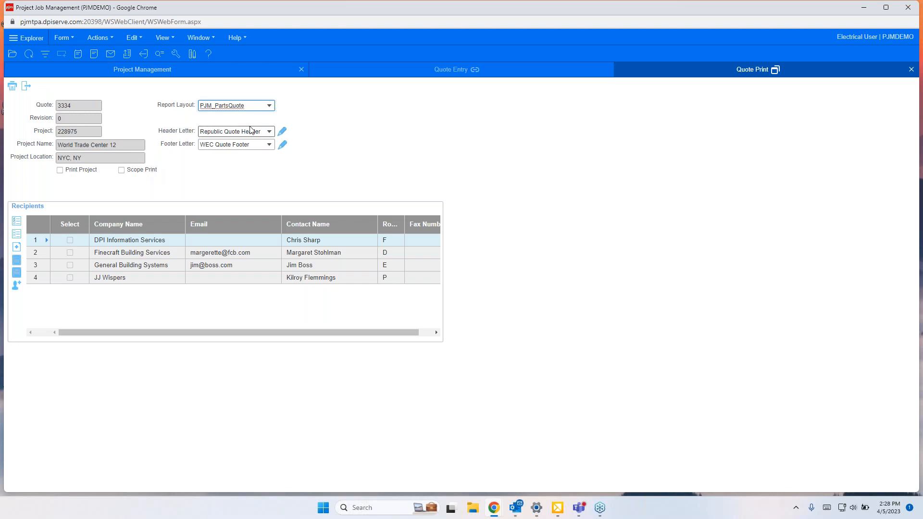
Step: Open the Republic Quote Header letter note for editing
{"action": "left_click", "coordinate": [269, 131]}
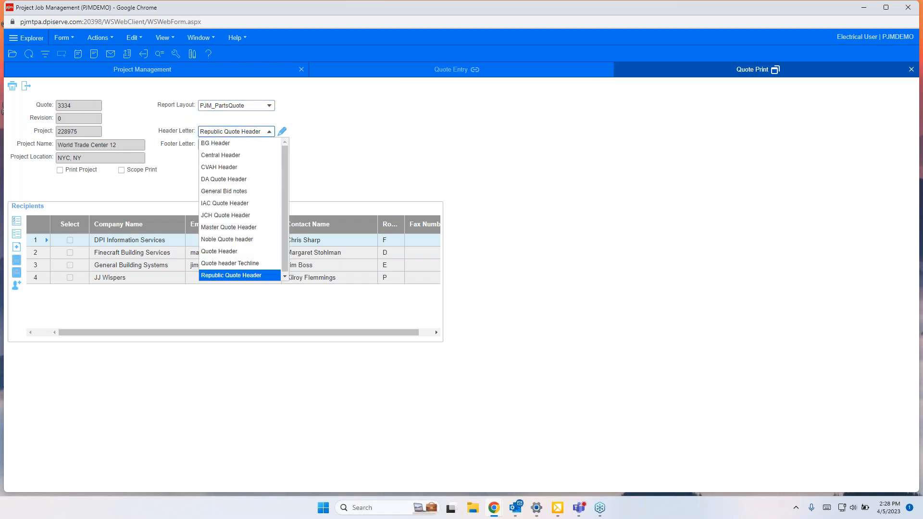
{"action": "left_click", "coordinate": [269, 131]}
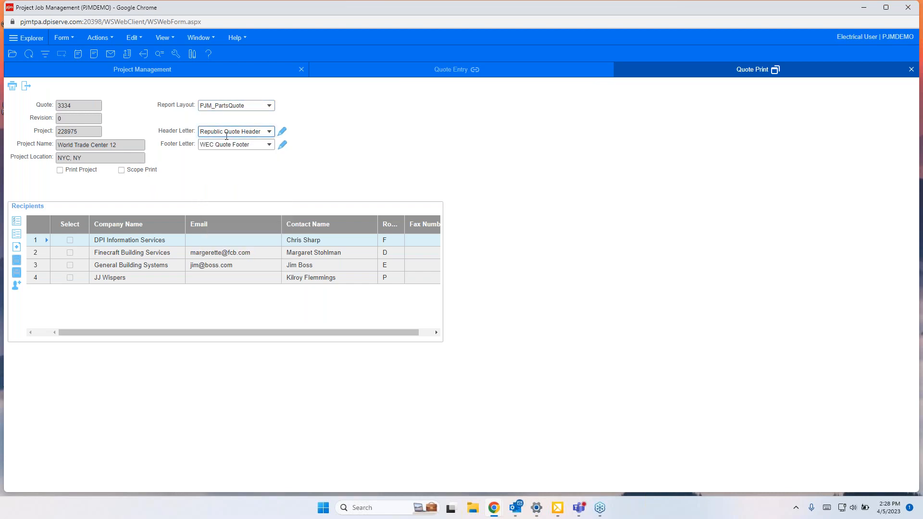
{"action": "left_click", "coordinate": [282, 132]}
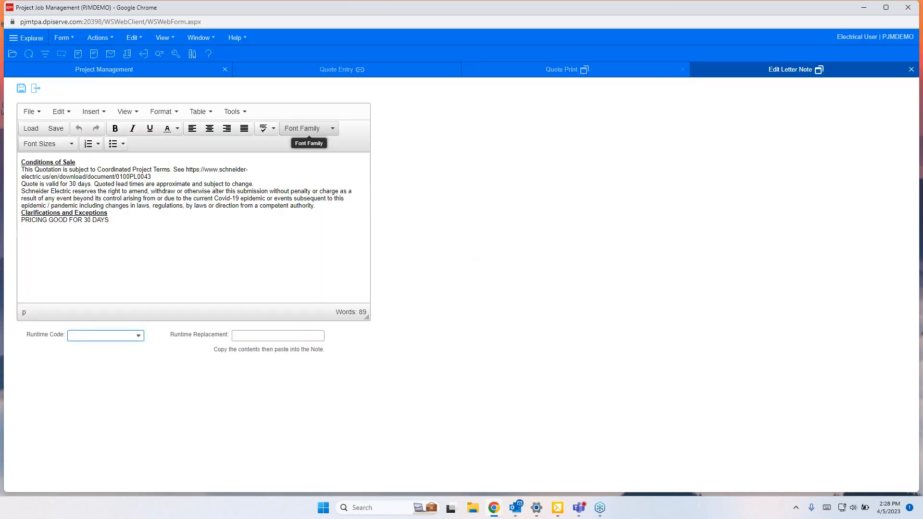
Step: Change the pricing line in the letter note to PRICING GOOD FOR 60 DAYS
{"action": "left_click", "coordinate": [118, 221]}
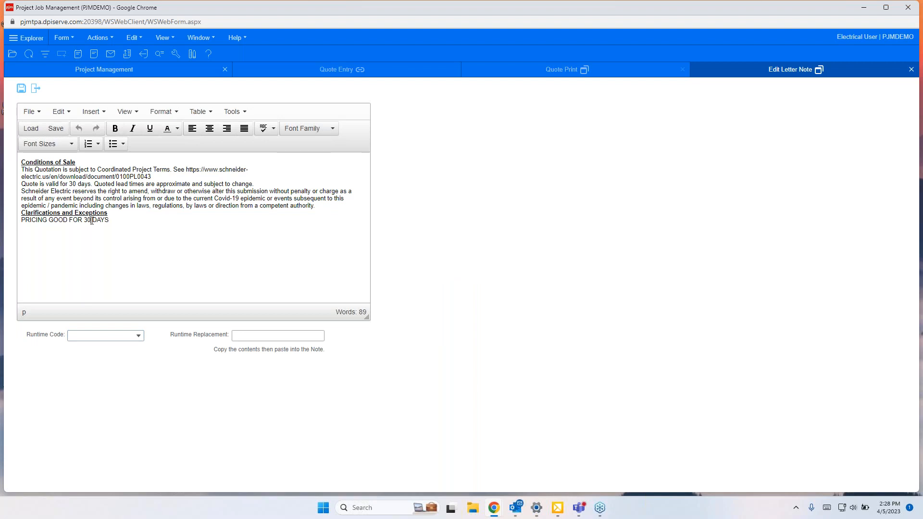
{"action": "key", "text": "BackSpace"}
{"action": "key", "text": "BackSpace"}
{"action": "type", "text": "60"}
{"action": "left_click_drag", "start_coordinate": [32, 179], "coordinate": [187, 165]}
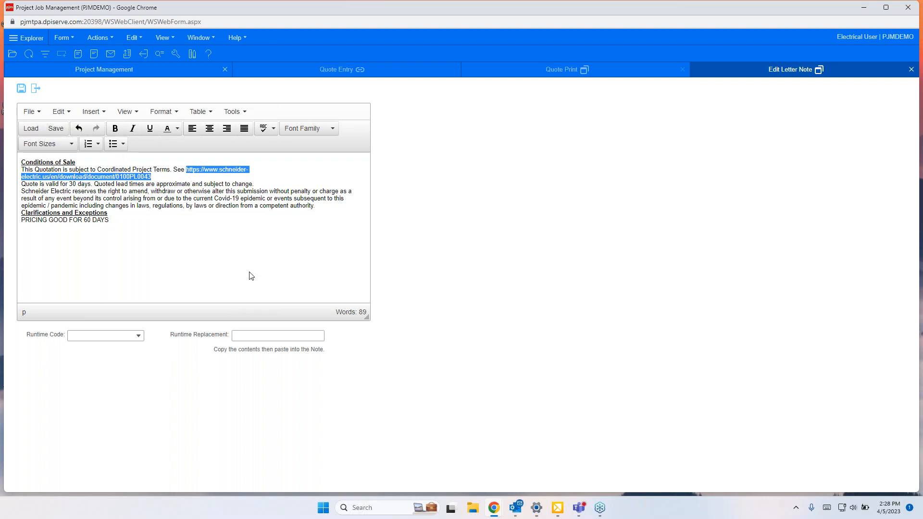
Step: Color the PRICING GOOD FOR 60 DAYS line red
{"action": "left_click", "coordinate": [119, 220]}
{"action": "left_click_drag", "start_coordinate": [118, 220], "coordinate": [21, 220]}
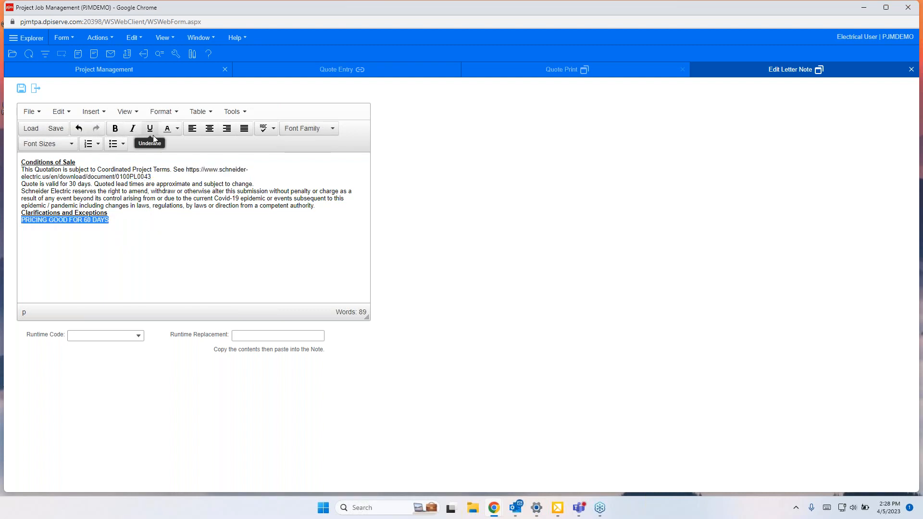
{"action": "left_click", "coordinate": [180, 129]}
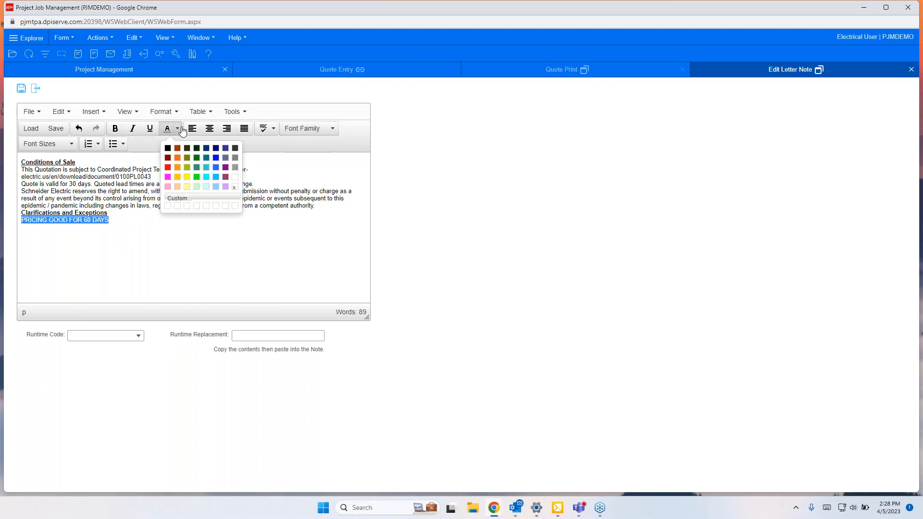
{"action": "left_click", "coordinate": [169, 167]}
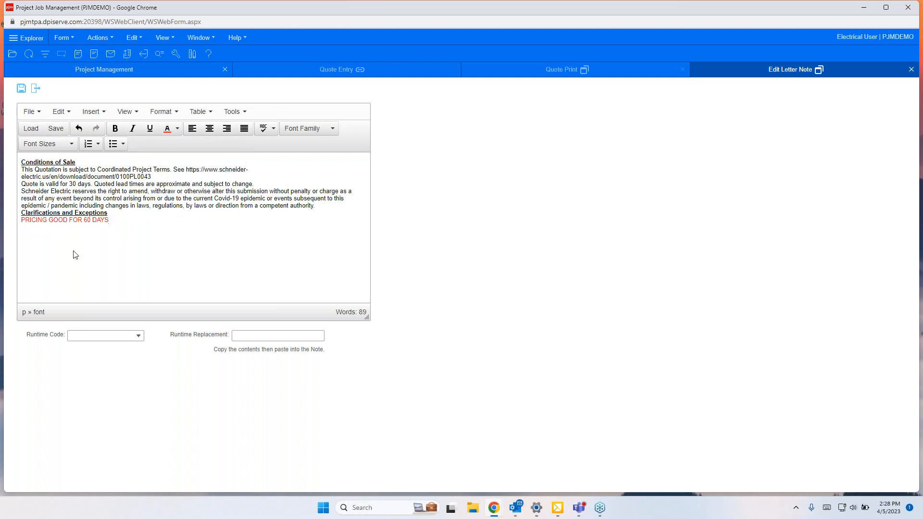
Step: Format the pricing line as 18pt bold and close the letter note editor without saving
{"action": "left_click_drag", "start_coordinate": [110, 220], "coordinate": [18, 233]}
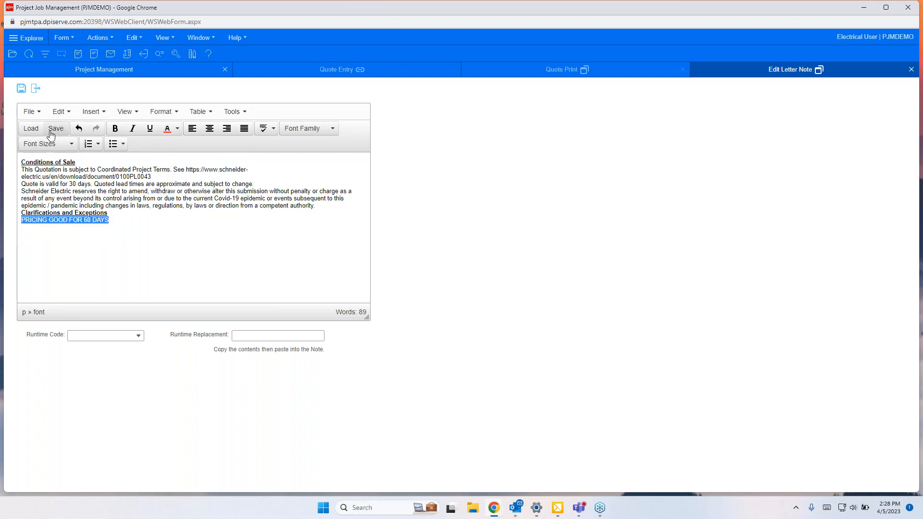
{"action": "left_click", "coordinate": [74, 144]}
{"action": "left_click", "coordinate": [34, 218]}
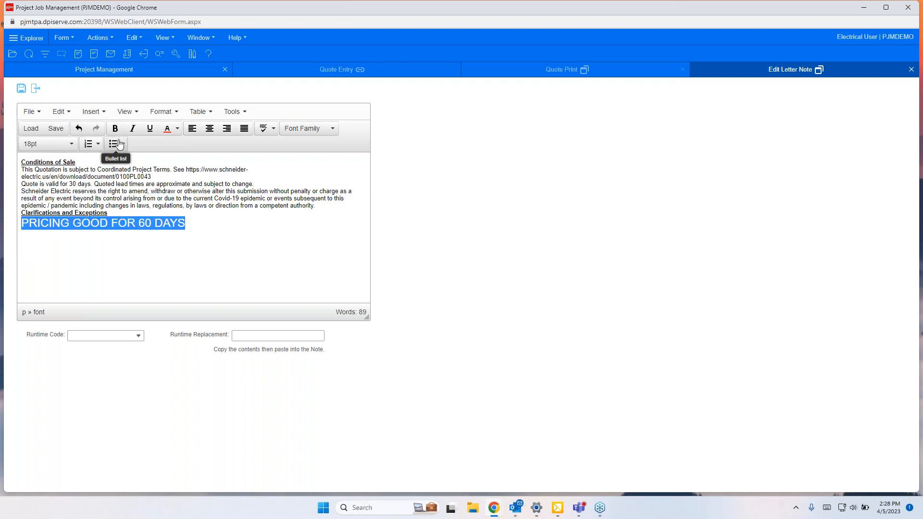
{"action": "left_click", "coordinate": [168, 128]}
{"action": "left_click", "coordinate": [115, 128]}
{"action": "left_click", "coordinate": [243, 214]}
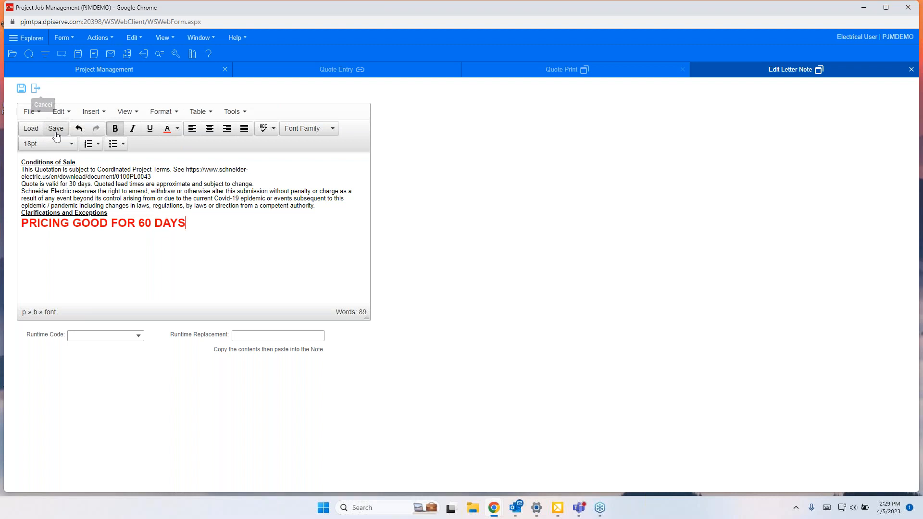
{"action": "left_click", "coordinate": [36, 90]}
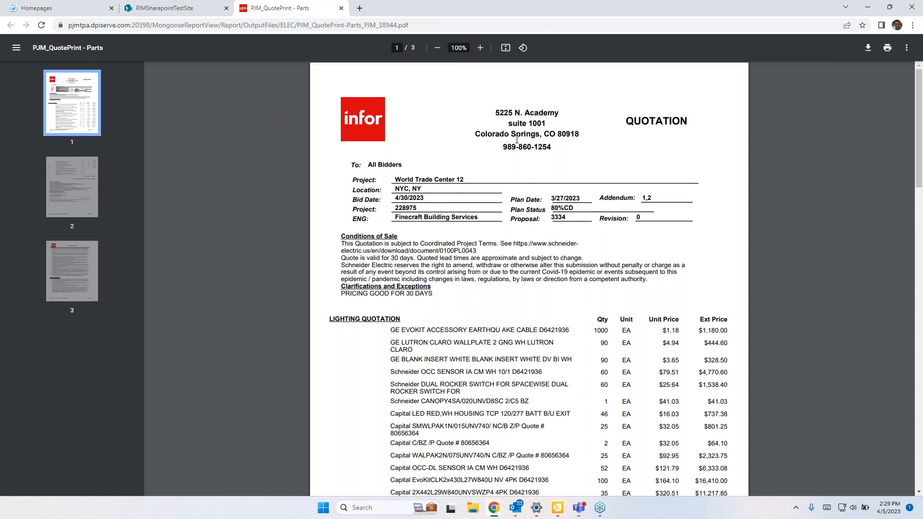
Step: Review all three pages of the generated PJM_QuotePrint - Parts PDF, then close its tab
{"action": "scroll", "coordinate": [518, 142], "scroll_direction": "down", "scroll_amount": 1}
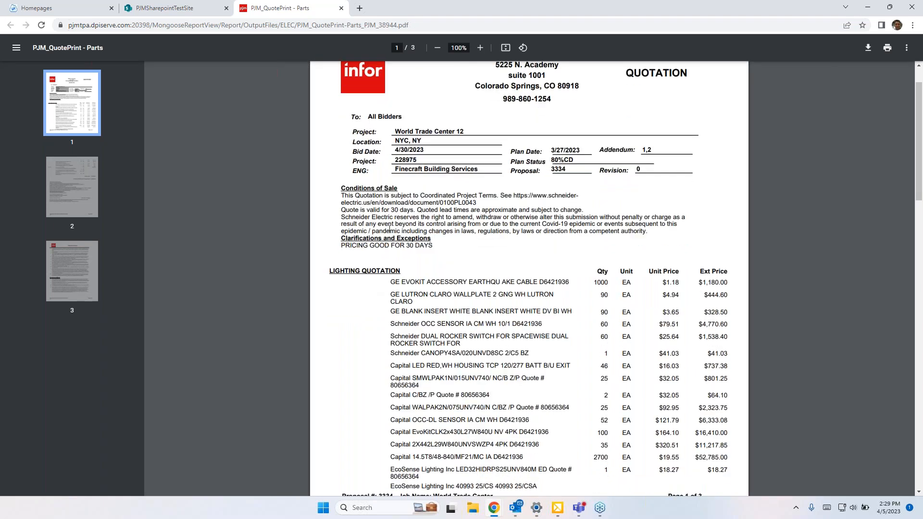
{"action": "left_click_drag", "start_coordinate": [438, 246], "coordinate": [358, 256]}
{"action": "scroll", "coordinate": [399, 279], "scroll_direction": "down", "scroll_amount": 7}
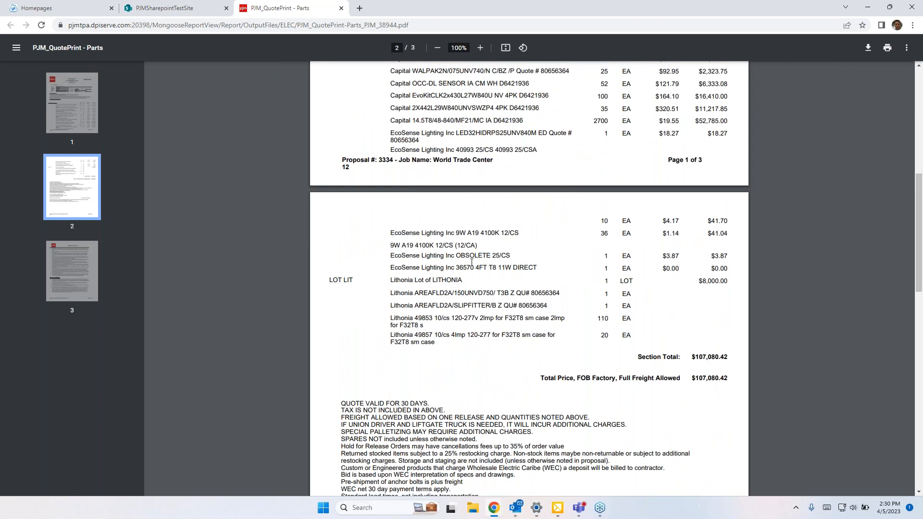
{"action": "scroll", "coordinate": [472, 264], "scroll_direction": "down", "scroll_amount": 1}
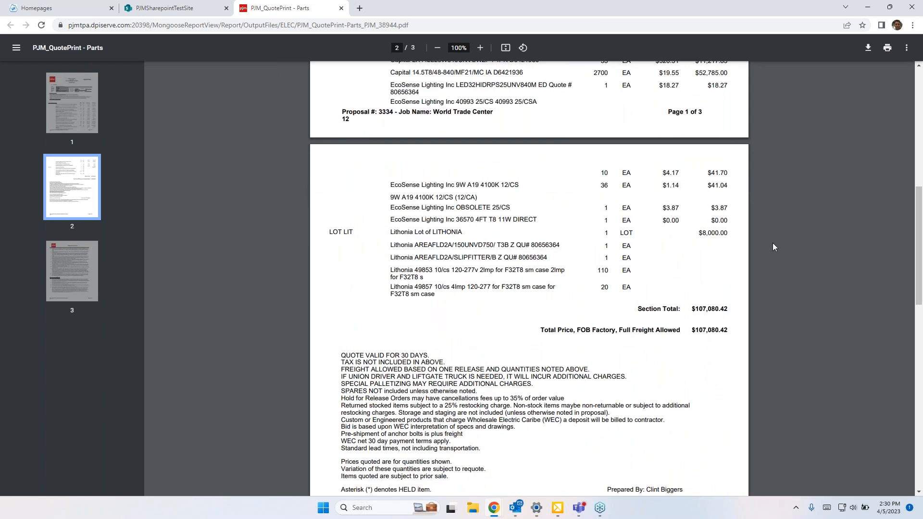
{"action": "scroll", "coordinate": [468, 305], "scroll_direction": "down", "scroll_amount": 5}
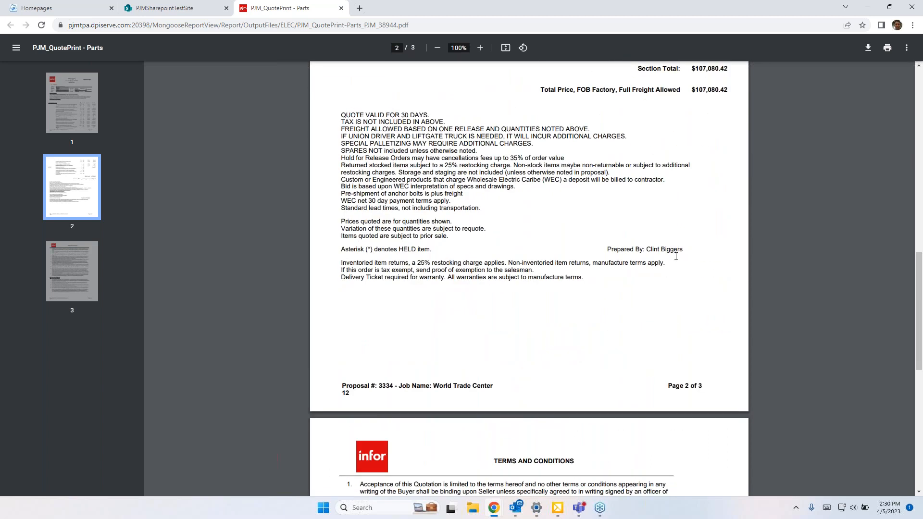
{"action": "scroll", "coordinate": [475, 267], "scroll_direction": "down", "scroll_amount": 7}
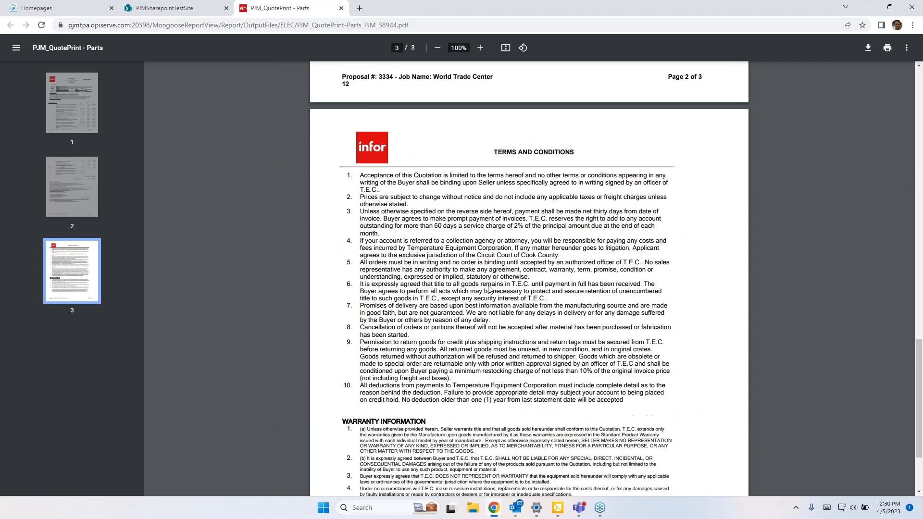
{"action": "scroll", "coordinate": [498, 260], "scroll_direction": "down", "scroll_amount": 2}
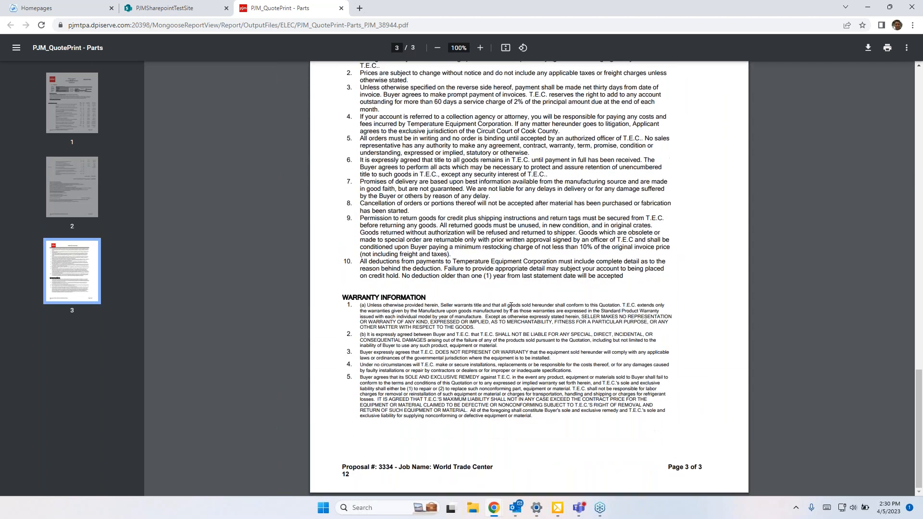
{"action": "scroll", "coordinate": [512, 311], "scroll_direction": "up", "scroll_amount": 7}
{"action": "scroll", "coordinate": [512, 311], "scroll_direction": "up", "scroll_amount": 18}
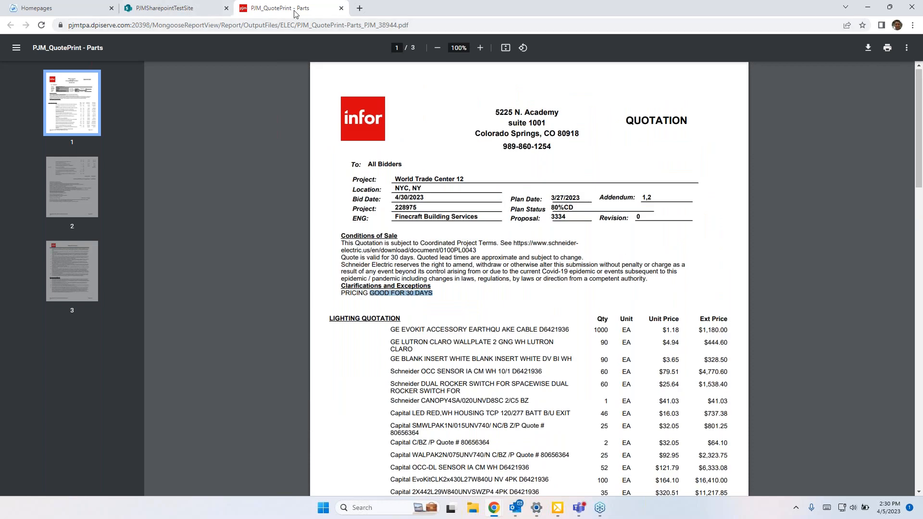
{"action": "left_click", "coordinate": [341, 8]}
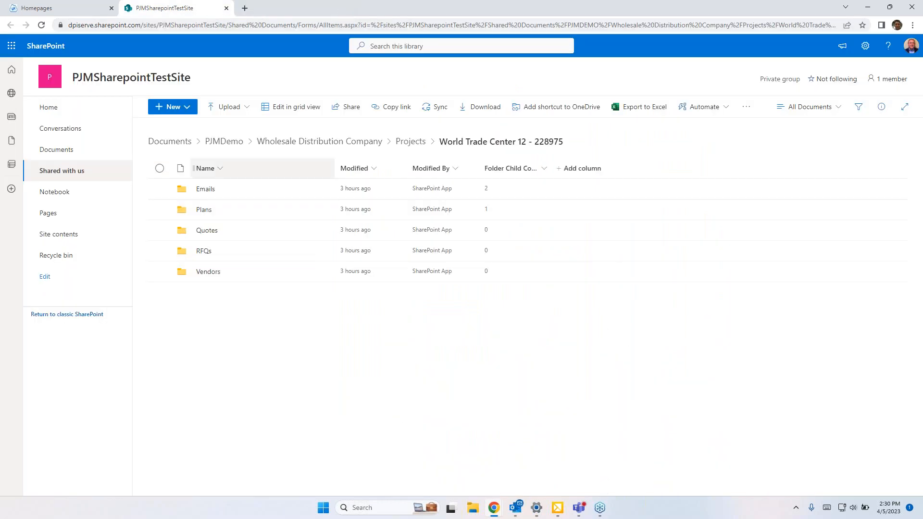
Step: Turn off Print Group Extended Price, Print Cat Item Unit Price and Print Cat Item Extended Price for the lighting category
{"action": "left_click", "coordinate": [912, 8]}
{"action": "left_click", "coordinate": [461, 307]}
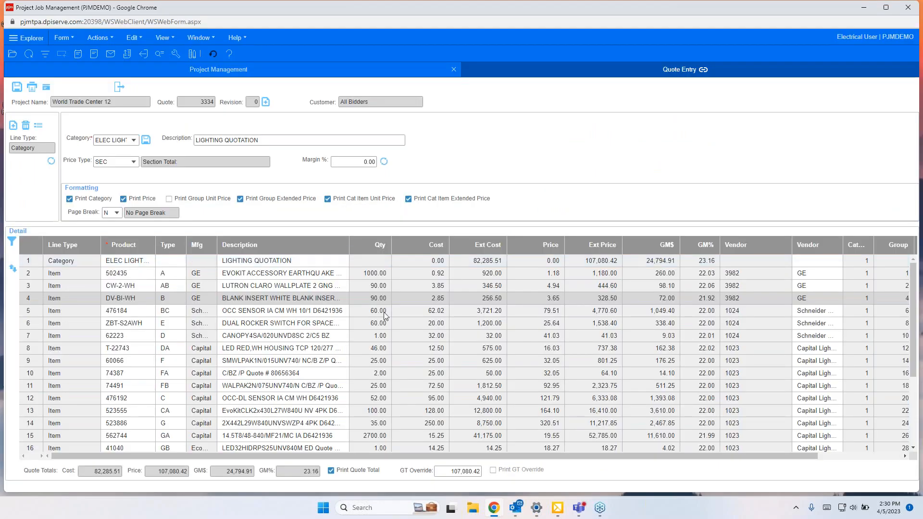
{"action": "left_click", "coordinate": [66, 262]}
{"action": "left_click", "coordinate": [239, 199]}
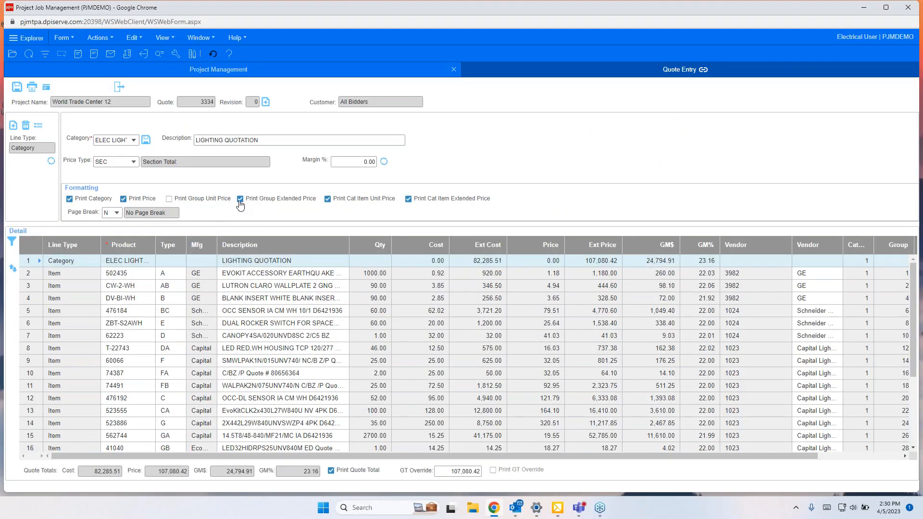
{"action": "left_click", "coordinate": [327, 199]}
{"action": "left_click", "coordinate": [408, 199]}
Step: Open quote printing, choose the PJM_QuotePrintCH2012 report layout and generate the quote print
{"action": "left_click", "coordinate": [16, 88]}
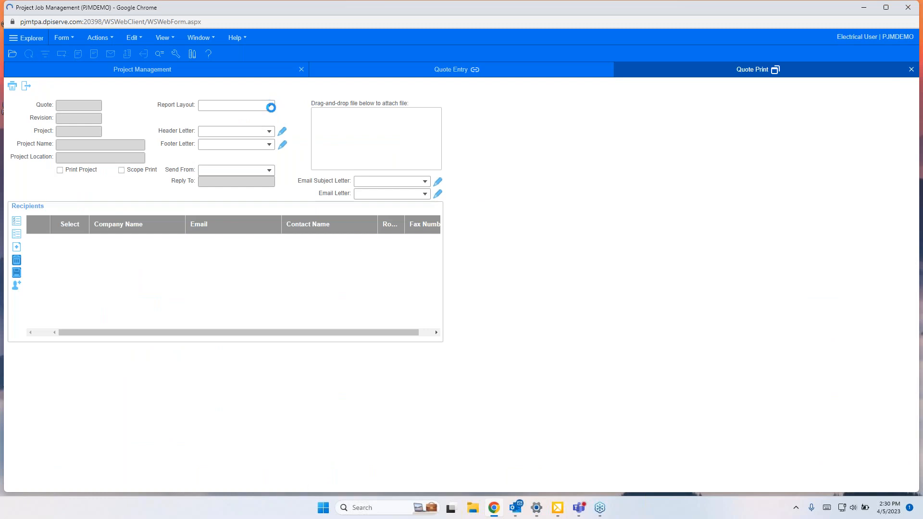
{"action": "left_click", "coordinate": [270, 106]}
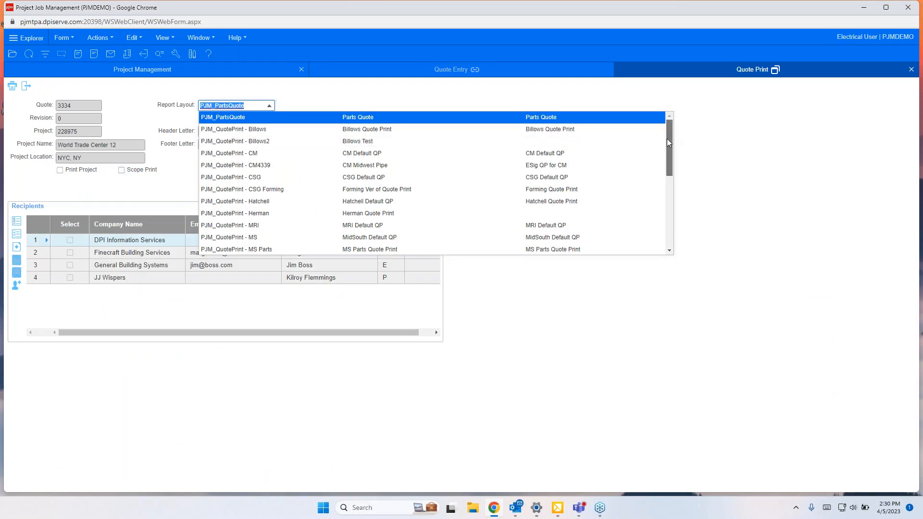
{"action": "left_click_drag", "start_coordinate": [667, 139], "coordinate": [670, 169]}
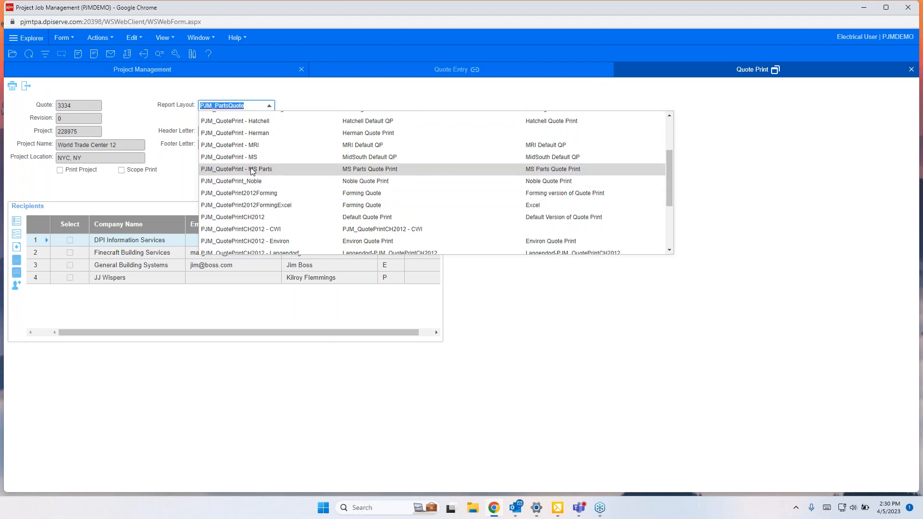
{"action": "scroll", "coordinate": [260, 193], "scroll_direction": "up", "scroll_amount": 1}
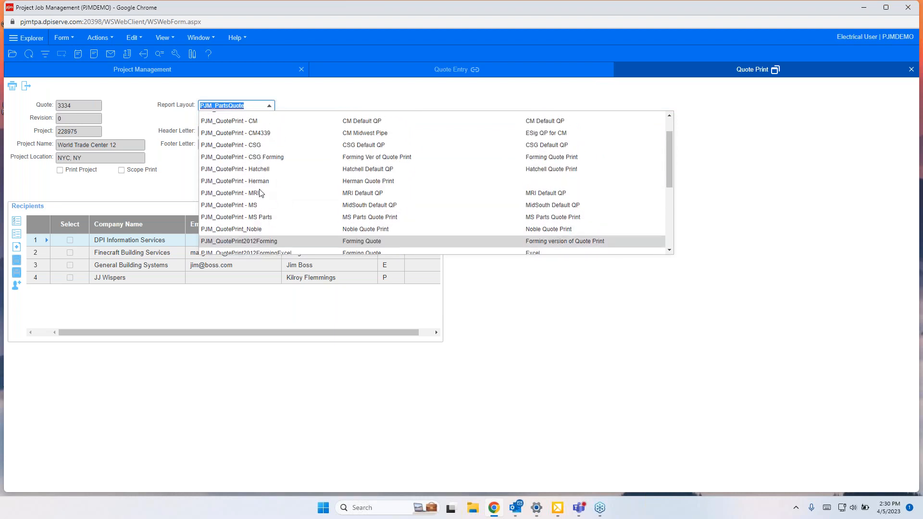
{"action": "scroll", "coordinate": [259, 168], "scroll_direction": "up", "scroll_amount": 1}
{"action": "scroll", "coordinate": [261, 202], "scroll_direction": "down", "scroll_amount": 3}
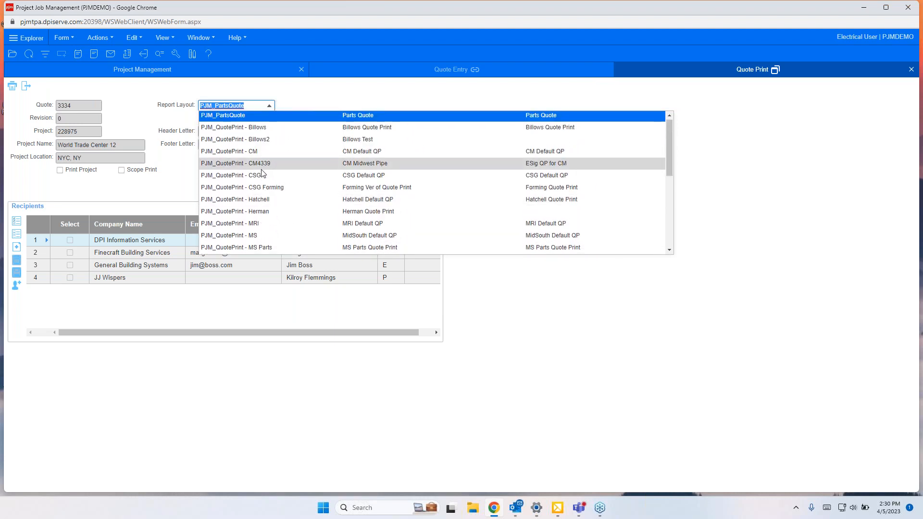
{"action": "left_click", "coordinate": [260, 200]}
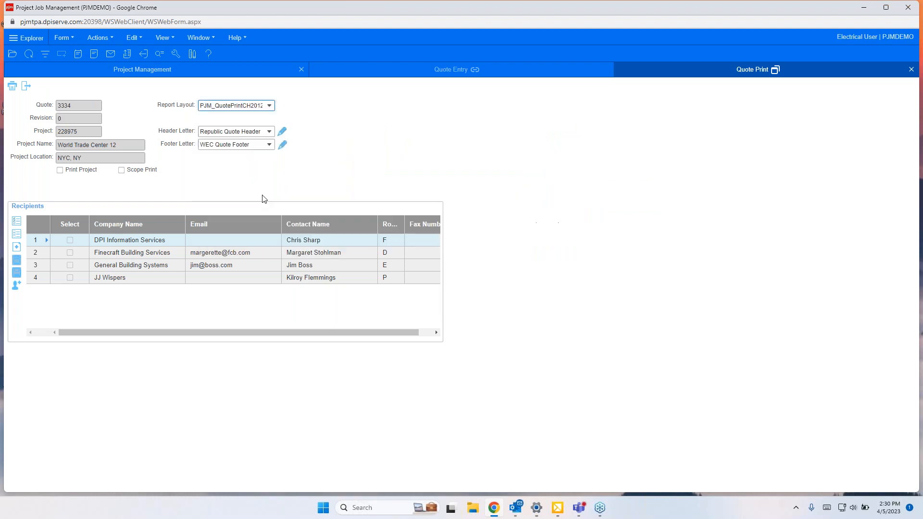
{"action": "left_click", "coordinate": [12, 86]}
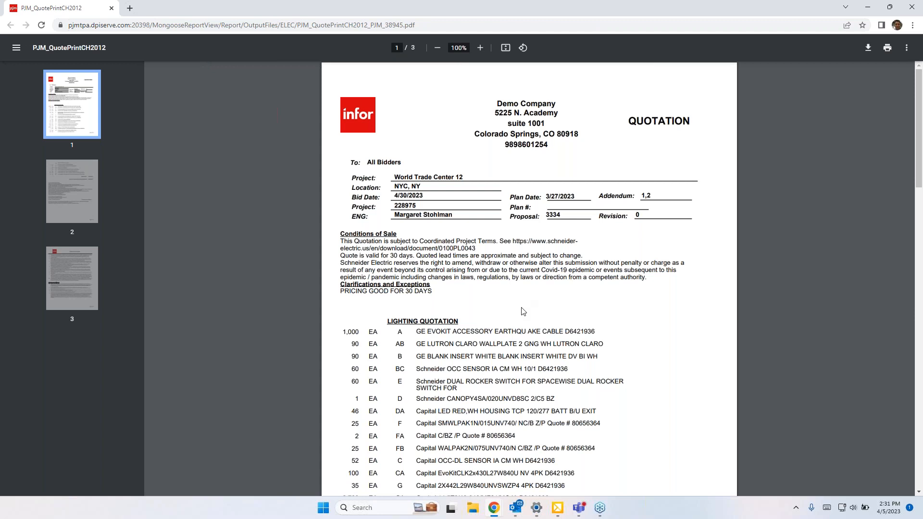
Step: Review the pages of the generated PJM_QuotePrintCH2012 PDF, then close its tab and acknowledge the submitted report
{"action": "scroll", "coordinate": [395, 135], "scroll_direction": "down", "scroll_amount": 3}
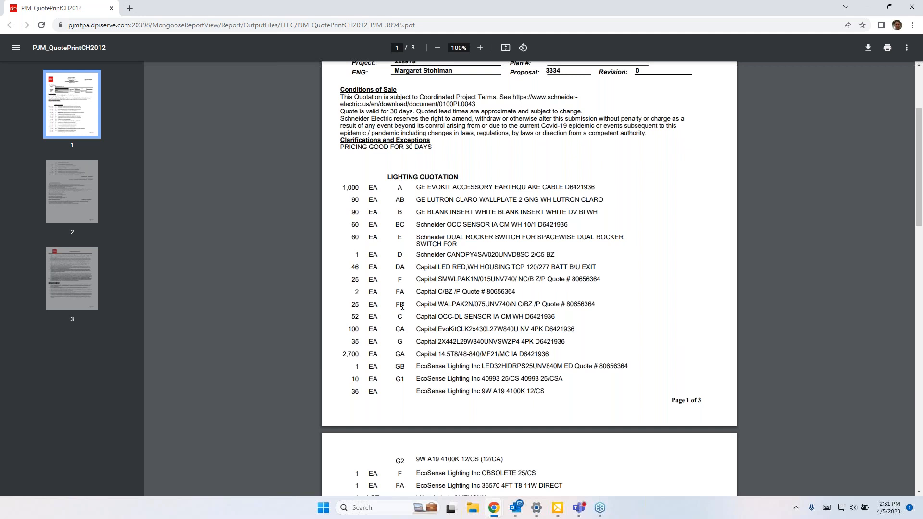
{"action": "scroll", "coordinate": [392, 216], "scroll_direction": "down", "scroll_amount": 1}
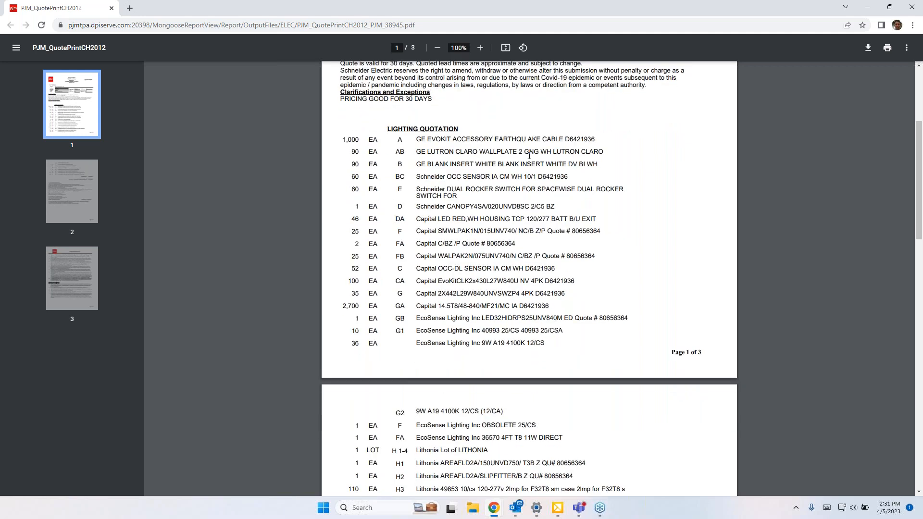
{"action": "scroll", "coordinate": [382, 220], "scroll_direction": "down", "scroll_amount": 5}
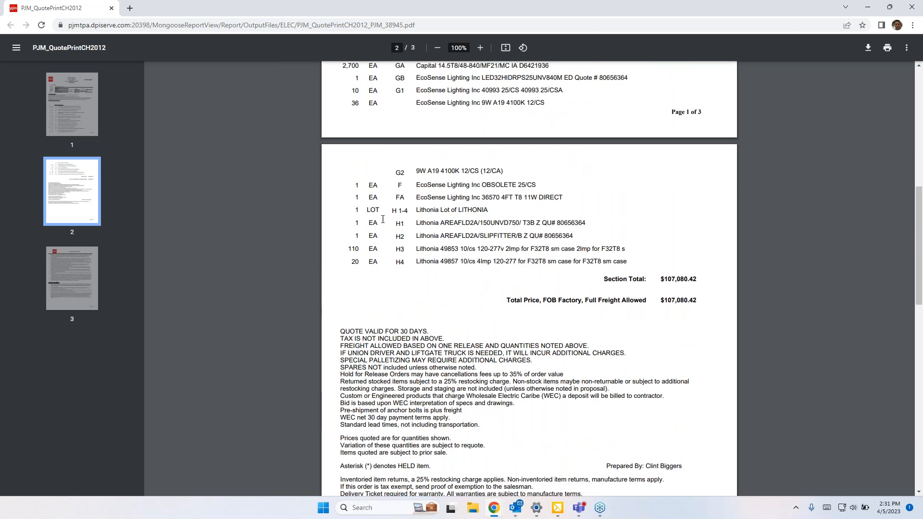
{"action": "scroll", "coordinate": [604, 201], "scroll_direction": "up", "scroll_amount": 2}
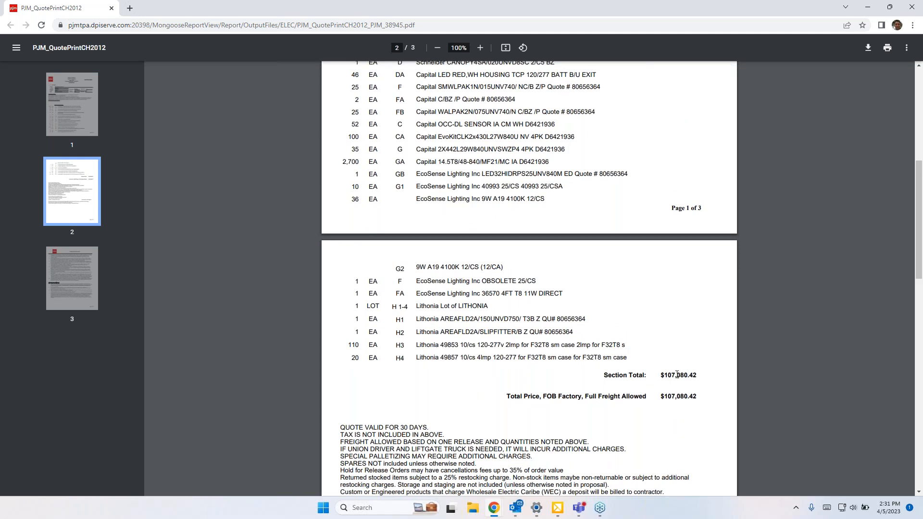
{"action": "scroll", "coordinate": [677, 375], "scroll_direction": "down", "scroll_amount": 2}
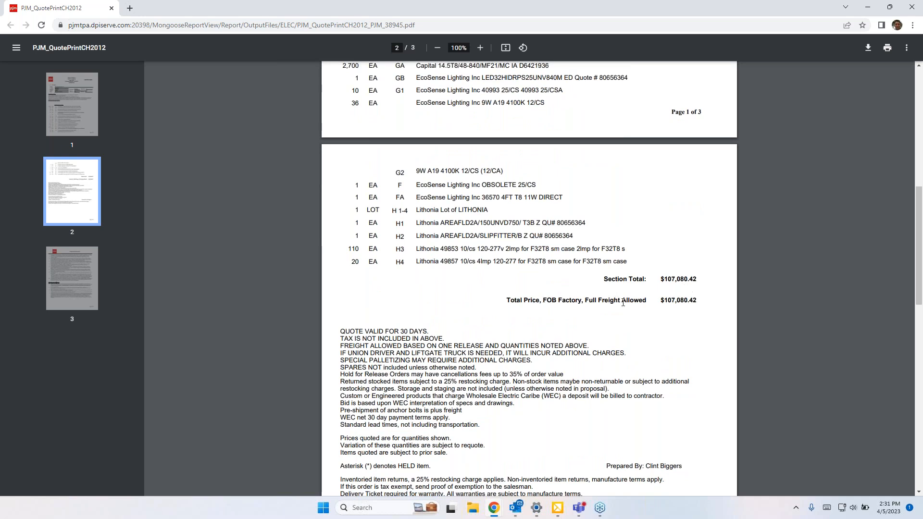
{"action": "scroll", "coordinate": [623, 303], "scroll_direction": "down", "scroll_amount": 4}
{"action": "scroll", "coordinate": [607, 284], "scroll_direction": "down", "scroll_amount": 8}
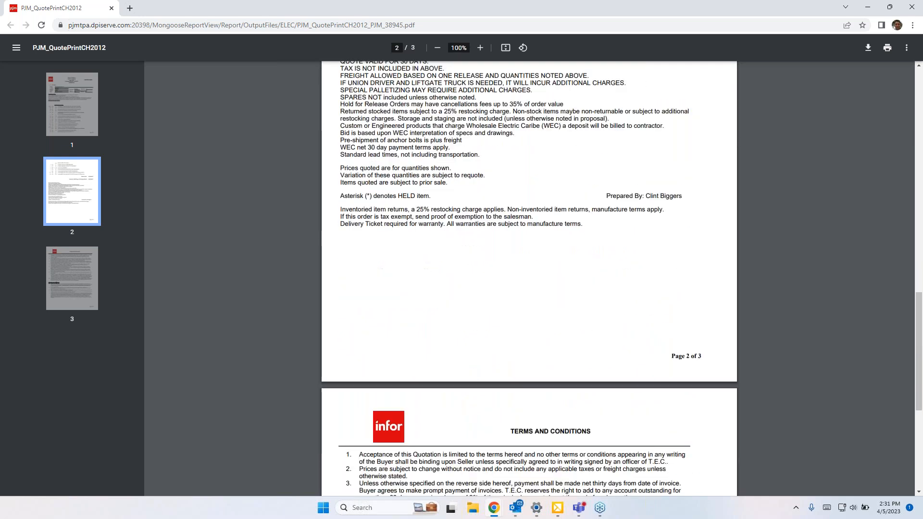
{"action": "scroll", "coordinate": [607, 292], "scroll_direction": "up", "scroll_amount": 15}
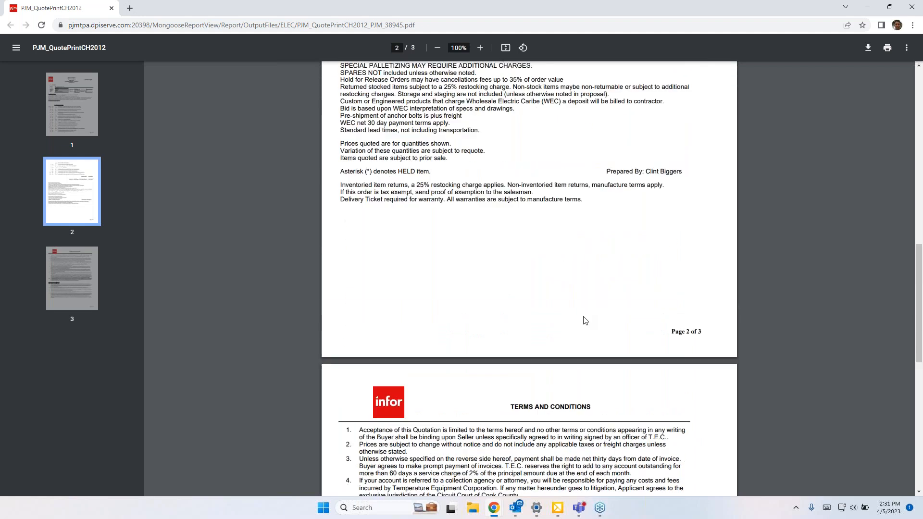
{"action": "scroll", "coordinate": [583, 324], "scroll_direction": "up", "scroll_amount": 4}
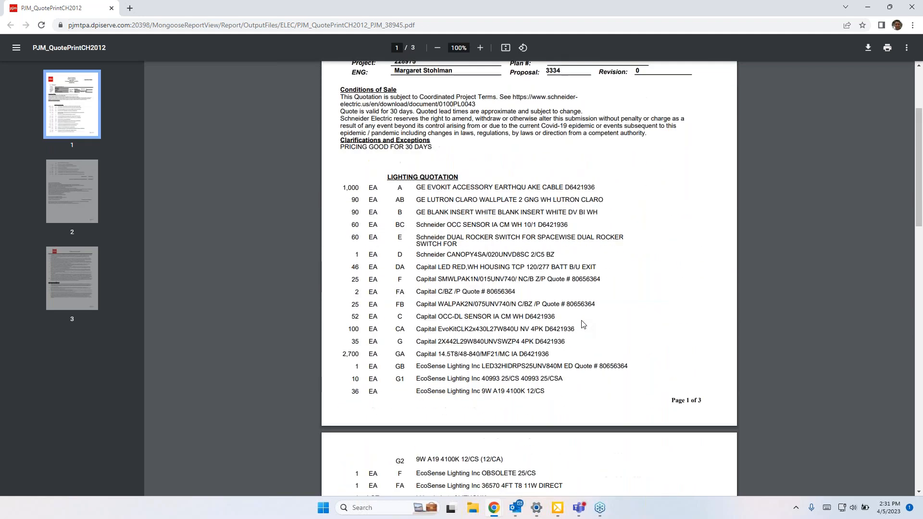
{"action": "scroll", "coordinate": [582, 323], "scroll_direction": "up", "scroll_amount": 3}
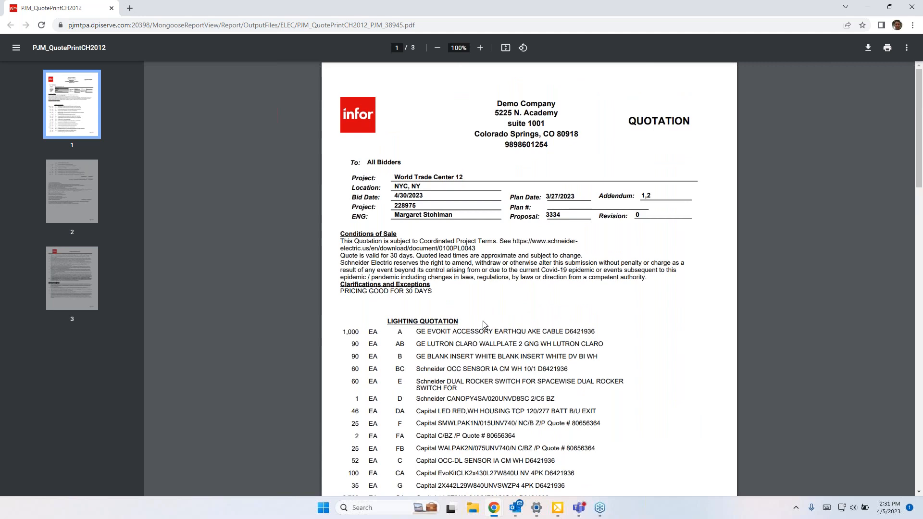
{"action": "left_click", "coordinate": [112, 9]}
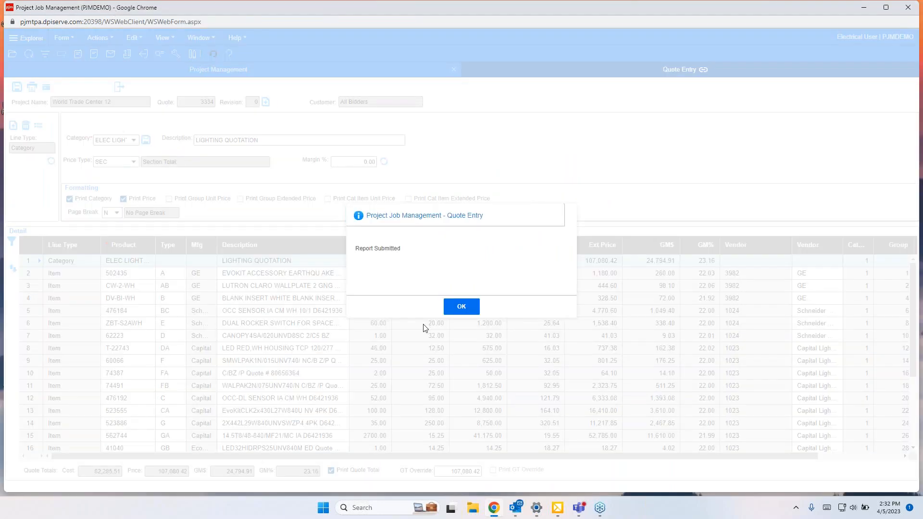
{"action": "left_click", "coordinate": [461, 306]}
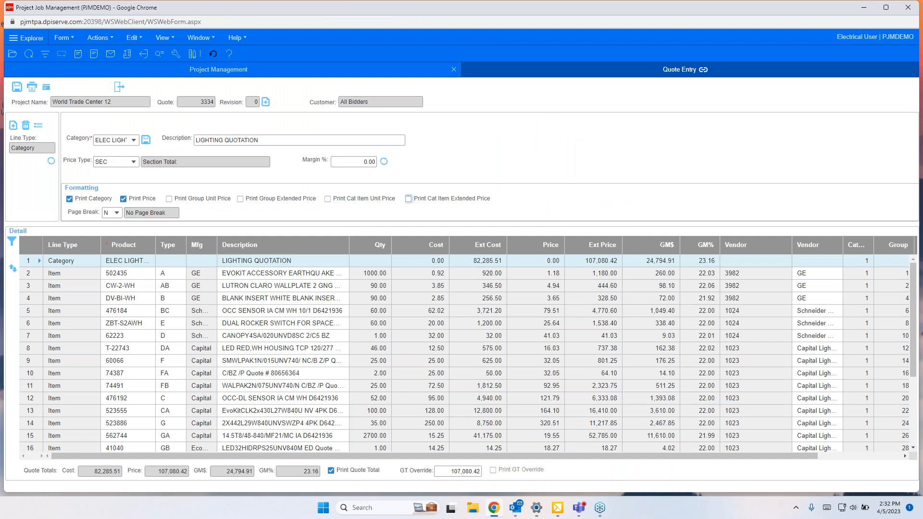
{"action": "left_click", "coordinate": [31, 87]}
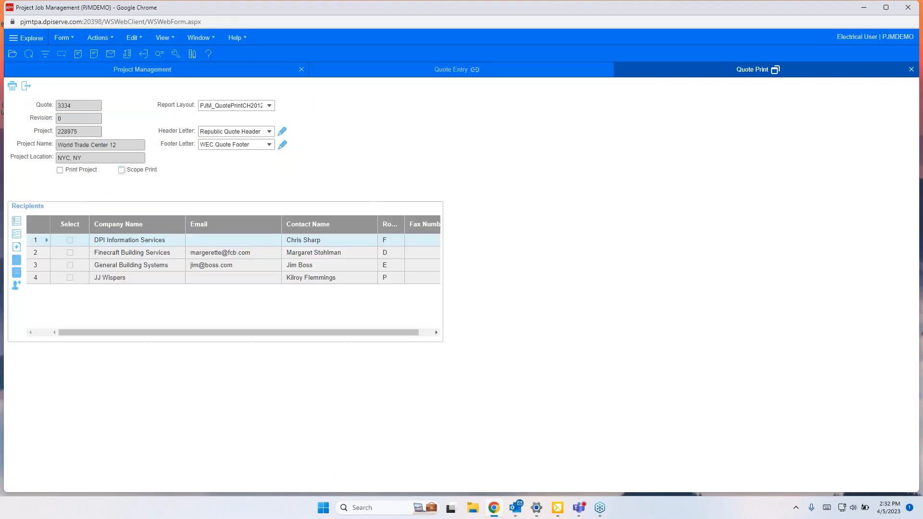
{"action": "left_click", "coordinate": [59, 170]}
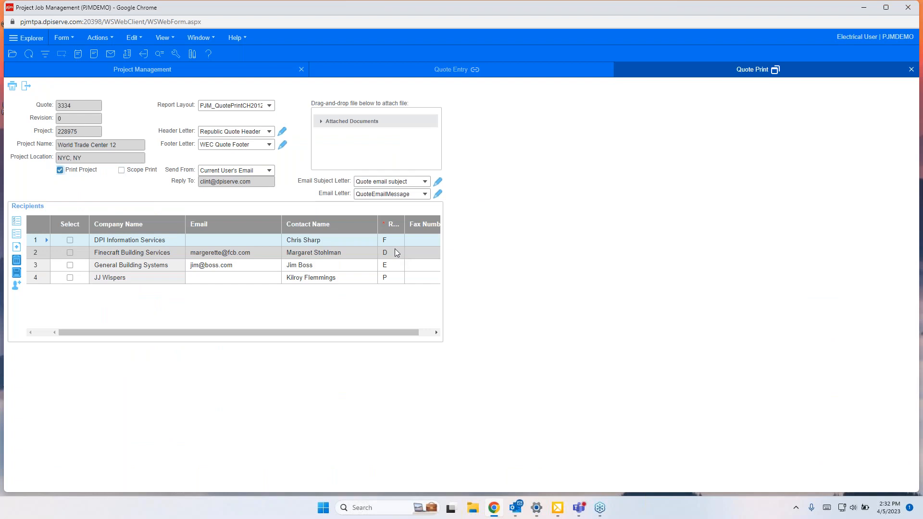
{"action": "left_click", "coordinate": [70, 277]}
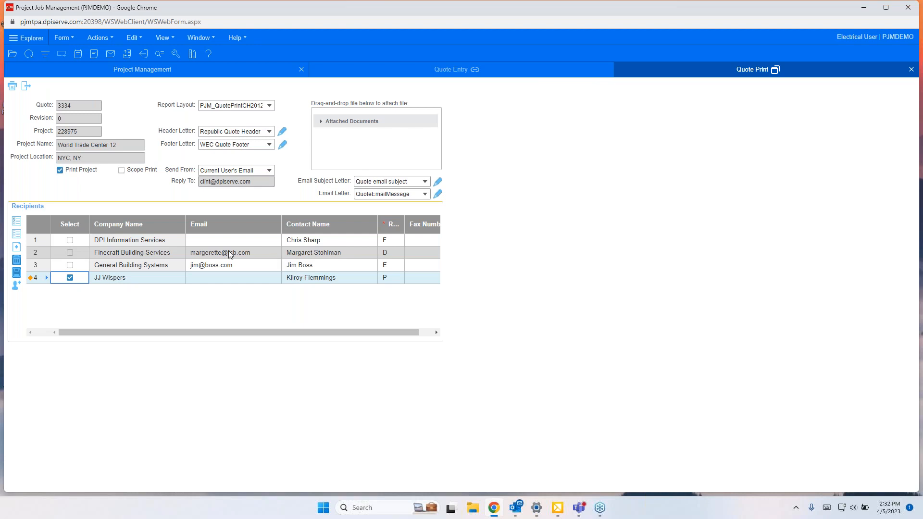
{"action": "left_click", "coordinate": [26, 86]}
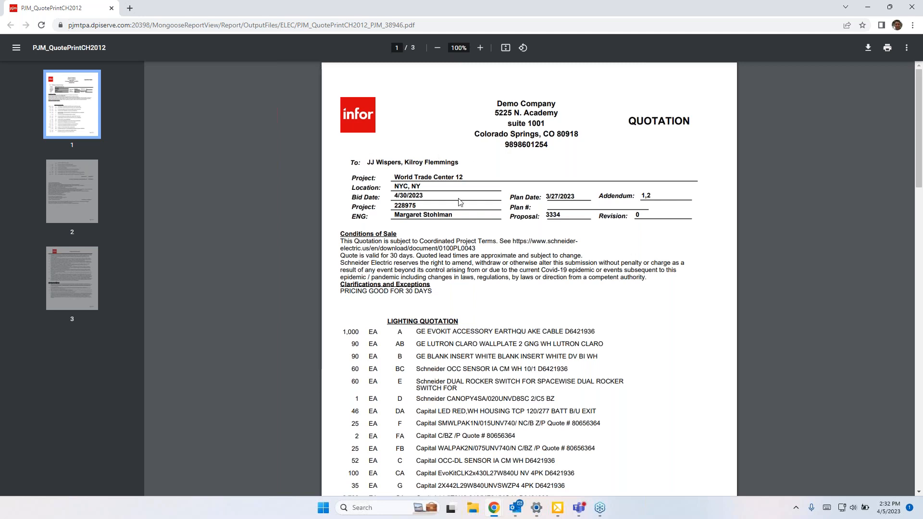
{"action": "scroll", "coordinate": [631, 280], "scroll_direction": "down", "scroll_amount": 15}
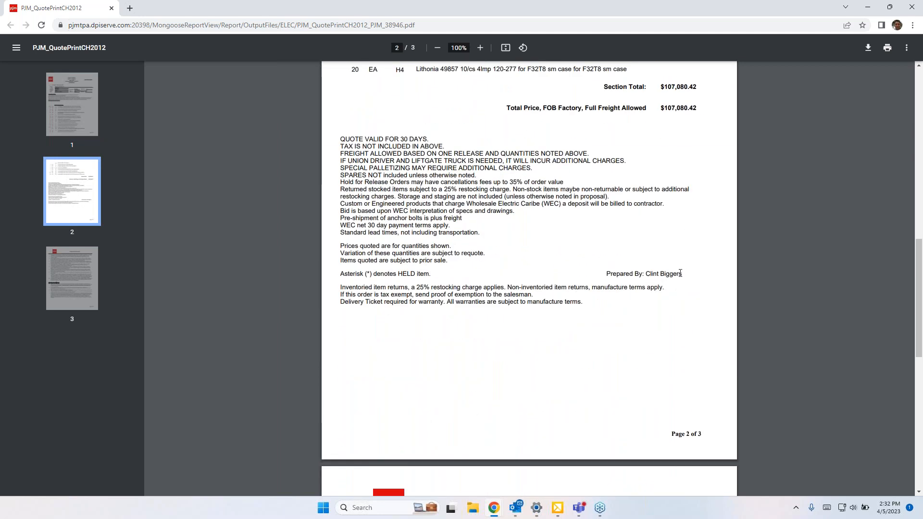
{"action": "left_click_drag", "start_coordinate": [683, 272], "coordinate": [644, 274]}
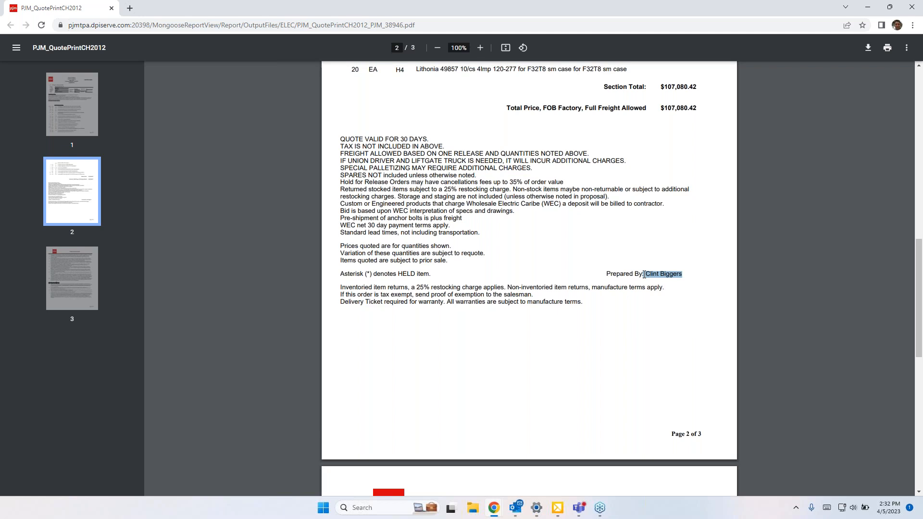
{"action": "scroll", "coordinate": [644, 274], "scroll_direction": "down", "scroll_amount": 2}
{"action": "scroll", "coordinate": [644, 275], "scroll_direction": "up", "scroll_amount": 7}
{"action": "scroll", "coordinate": [529, 279], "scroll_direction": "up", "scroll_amount": 8}
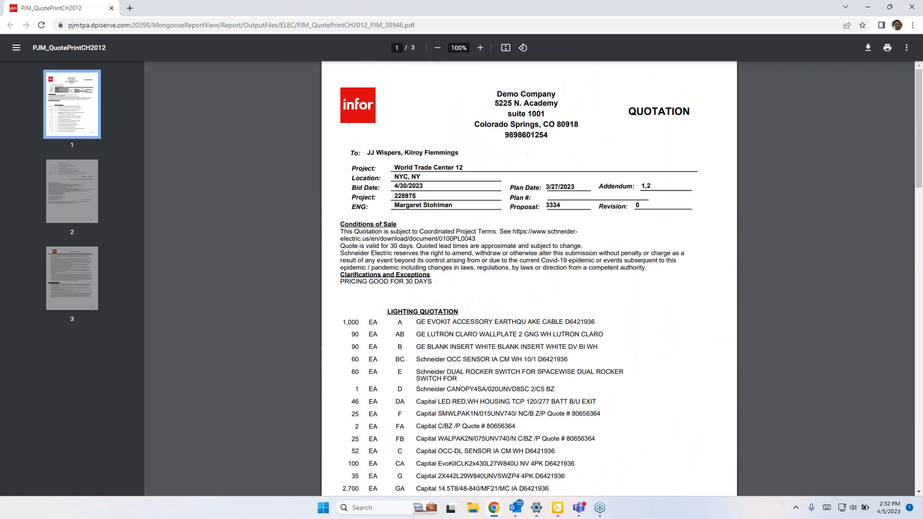
{"action": "left_click", "coordinate": [112, 10]}
{"action": "left_click", "coordinate": [469, 312]}
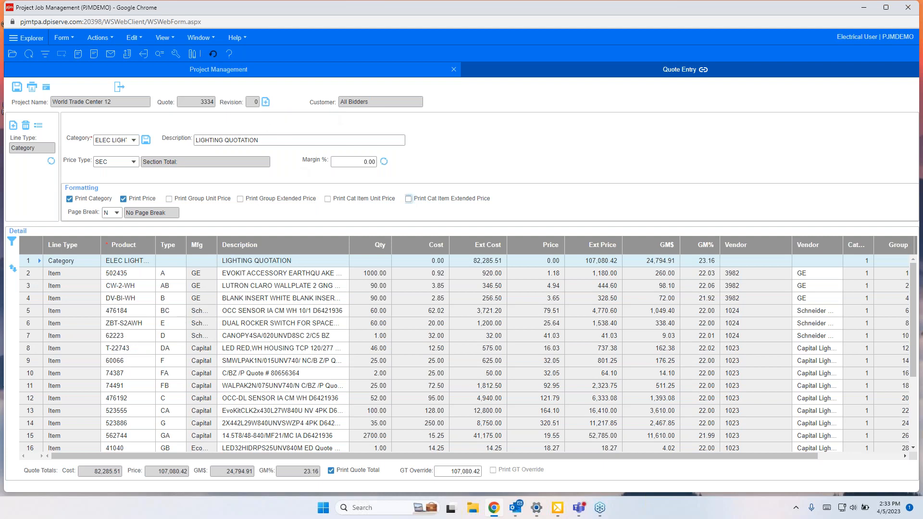
Step: Create a new quote revision without recalculating costs, enter a placeholder revision memo and save it
{"action": "left_click", "coordinate": [266, 102]}
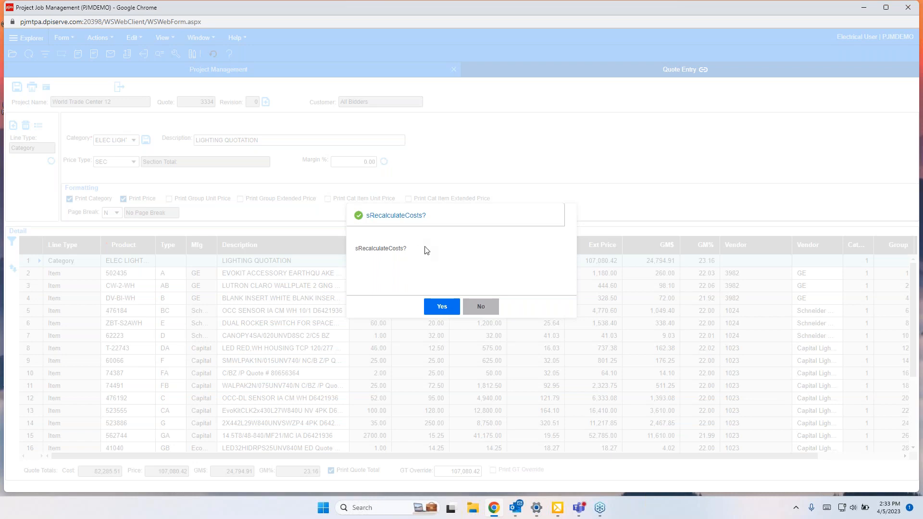
{"action": "left_click", "coordinate": [482, 309]}
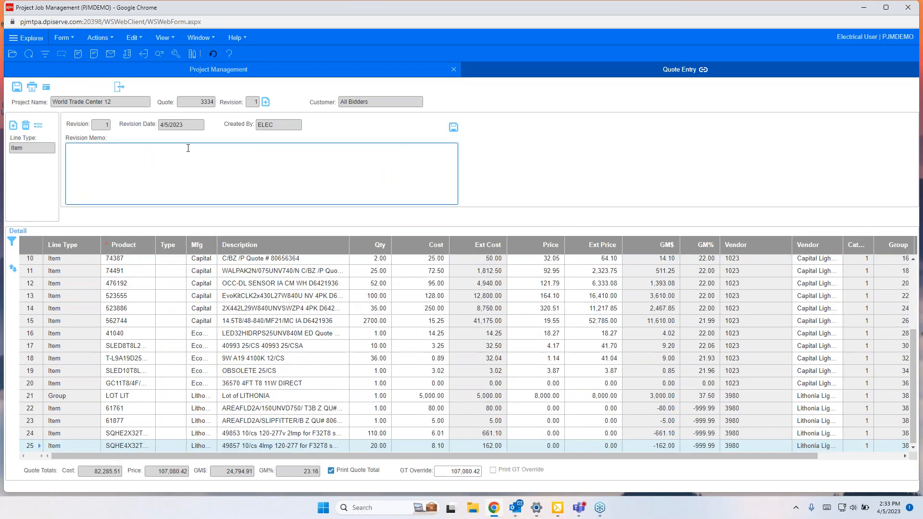
{"action": "type", "text": "gq1"}
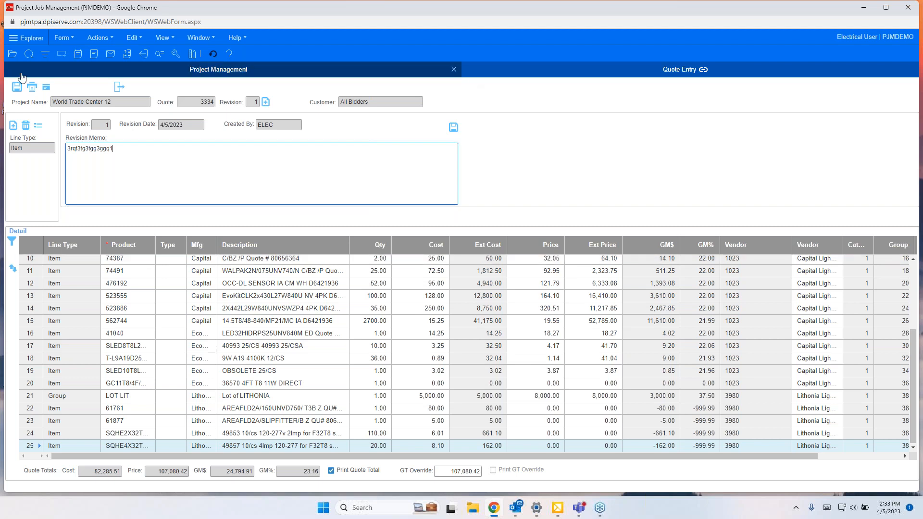
{"action": "left_click", "coordinate": [17, 89]}
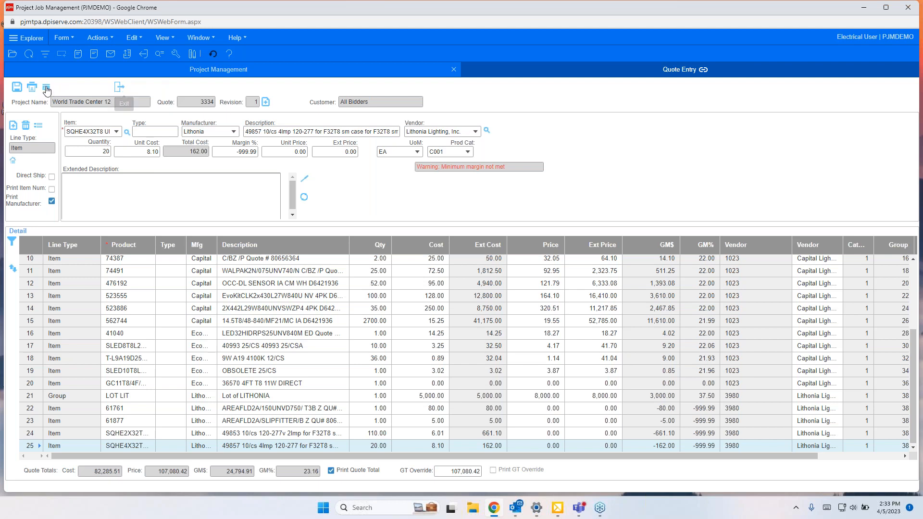
Step: Return to Project Management and inspect the Bidders grid's sent date and last quote columns
{"action": "left_click", "coordinate": [119, 90]}
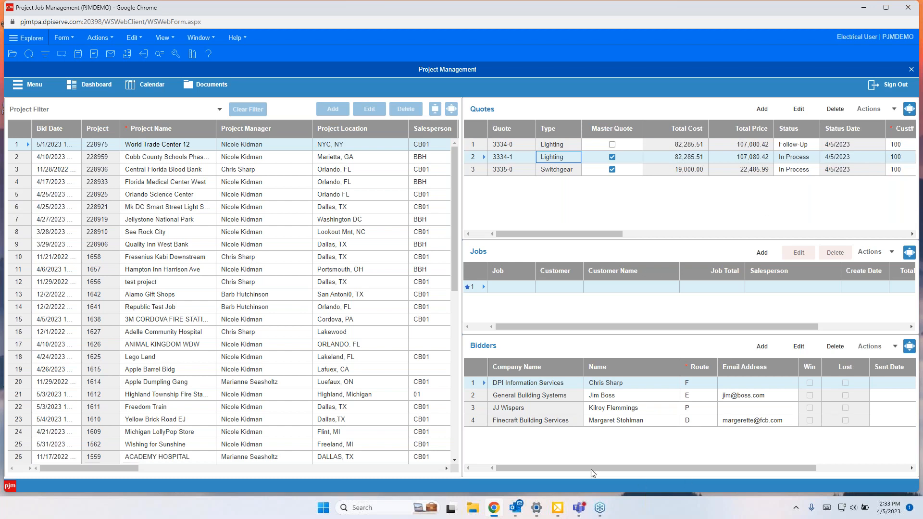
{"action": "mouse_move", "coordinate": [599, 471]}
{"action": "left_mouse_down"}
{"action": "mouse_move", "coordinate": [715, 475]}
{"action": "mouse_move", "coordinate": [589, 472]}
{"action": "left_mouse_up"}
{"action": "left_click_drag", "start_coordinate": [636, 471], "coordinate": [734, 470]}
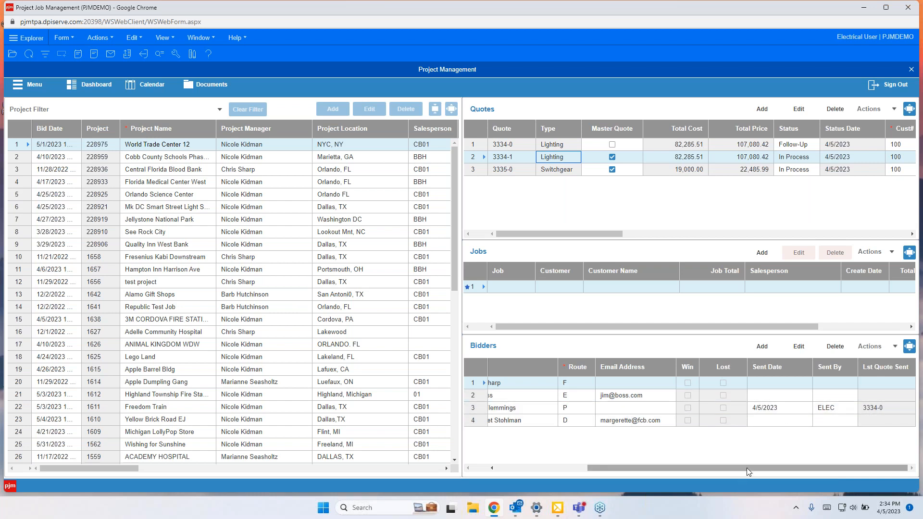
{"action": "left_click_drag", "start_coordinate": [749, 470], "coordinate": [657, 470]}
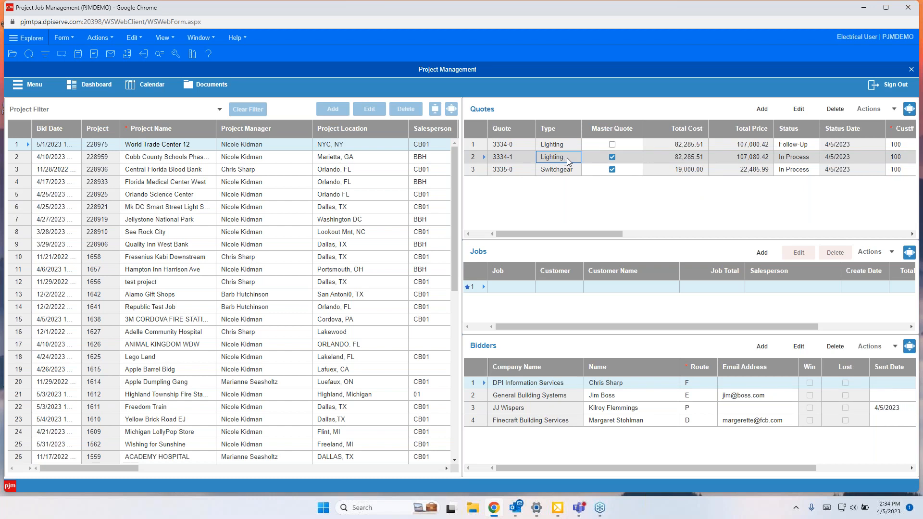
Step: Open quote 3334-1 for editing and set the lighting category's margin to 20%
{"action": "left_click", "coordinate": [798, 110]}
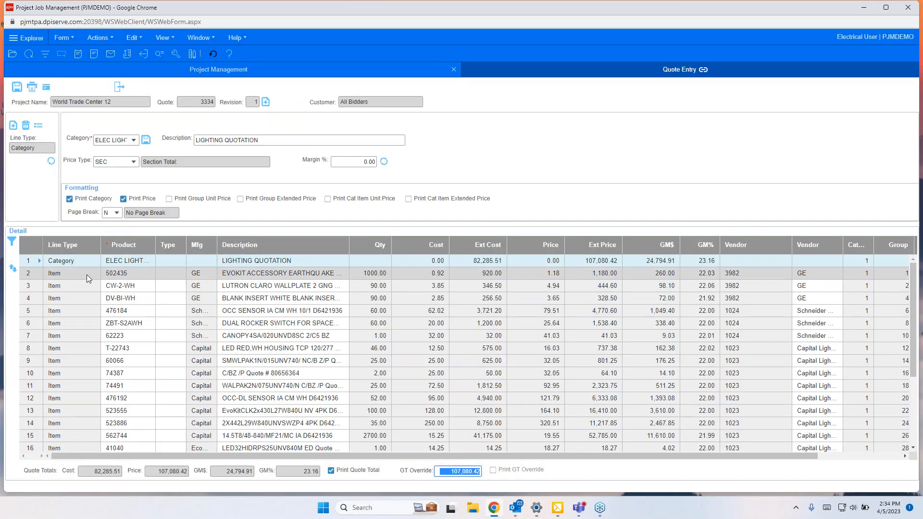
{"action": "left_click", "coordinate": [339, 164]}
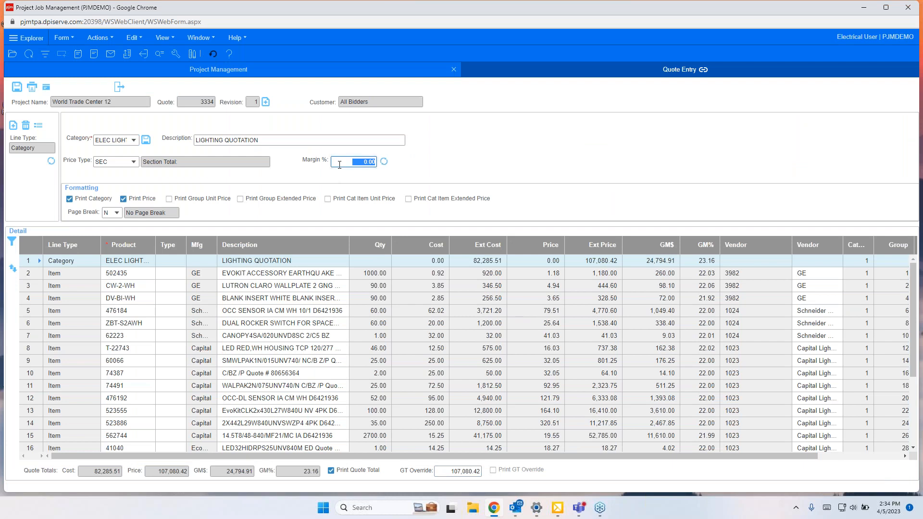
{"action": "type", "text": "20"}
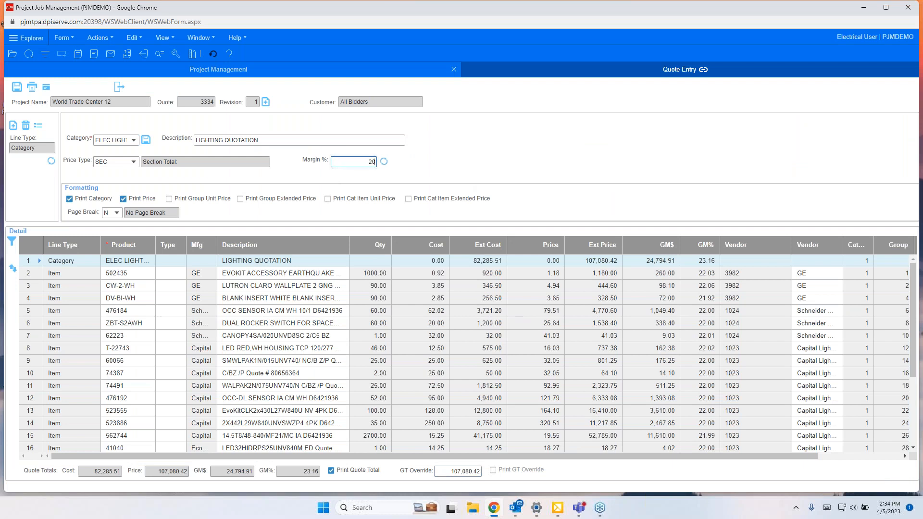
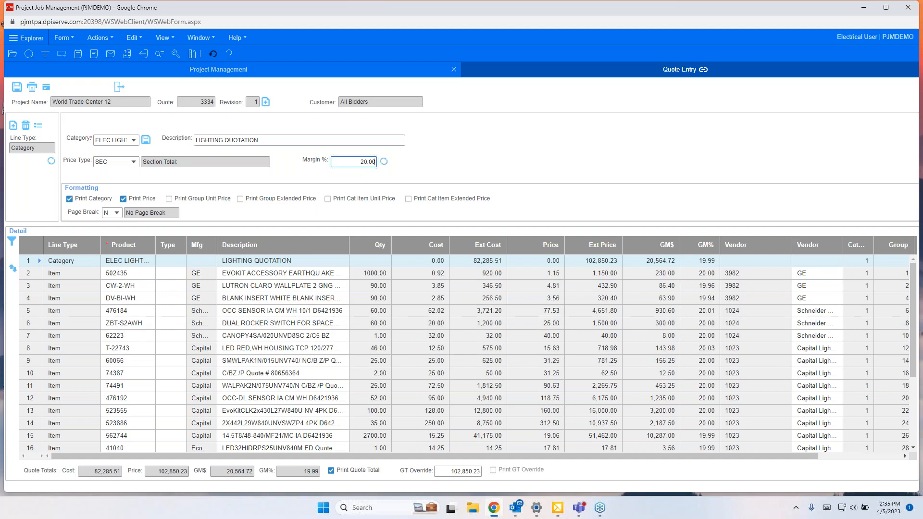
Step: Leave the quote and add a new job for the project, setting the customer to B&H Construction and picking a contact
{"action": "left_click", "coordinate": [119, 87]}
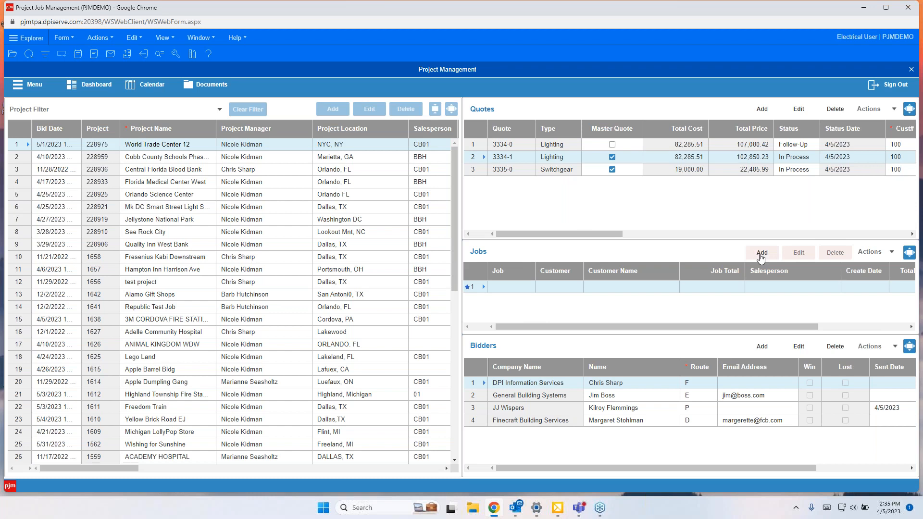
{"action": "left_click", "coordinate": [758, 253]}
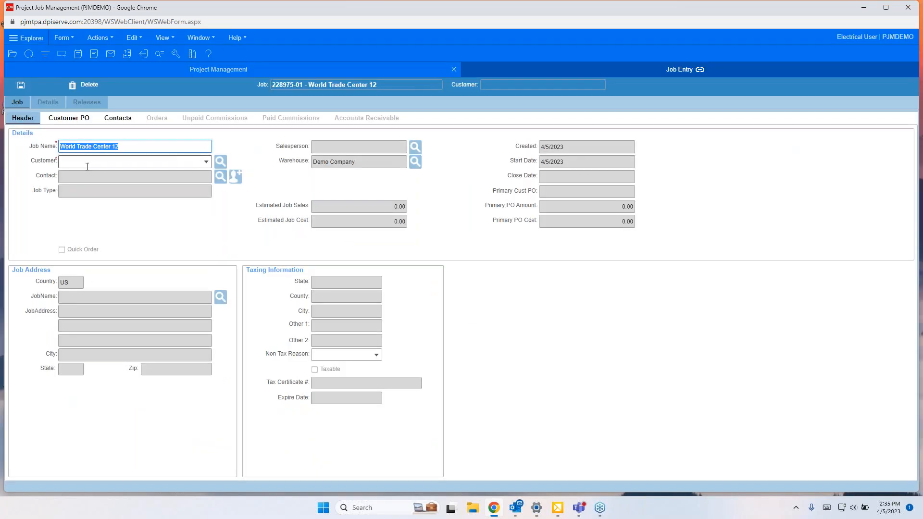
{"action": "left_click", "coordinate": [178, 161]}
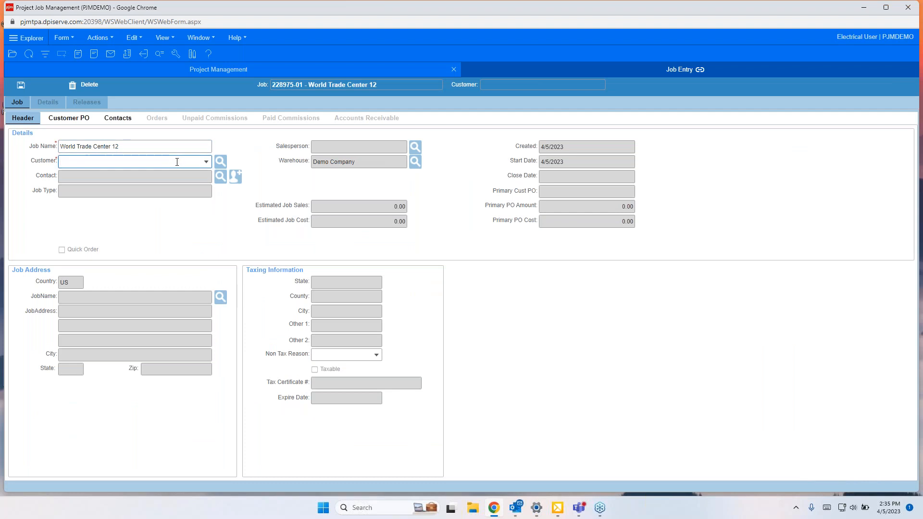
{"action": "left_click", "coordinate": [206, 161]}
{"action": "left_click", "coordinate": [124, 236]}
{"action": "left_click", "coordinate": [206, 177]}
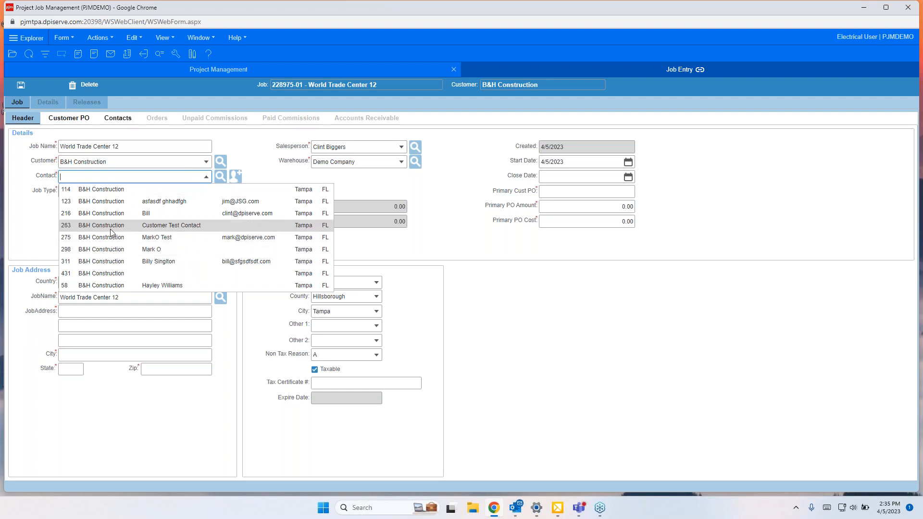
{"action": "left_click", "coordinate": [98, 262]}
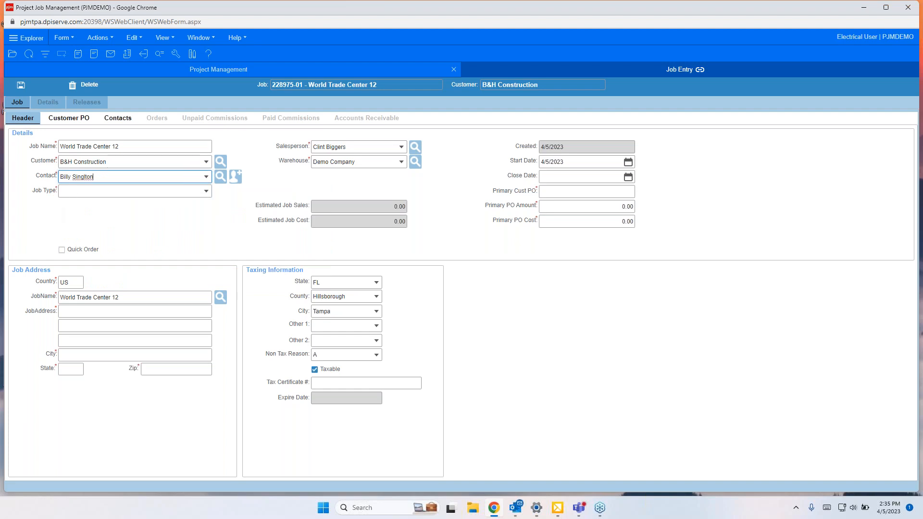
Step: Set the job type to Plan and Spec and keep Demo Company as the warehouse
{"action": "left_click", "coordinate": [172, 191]}
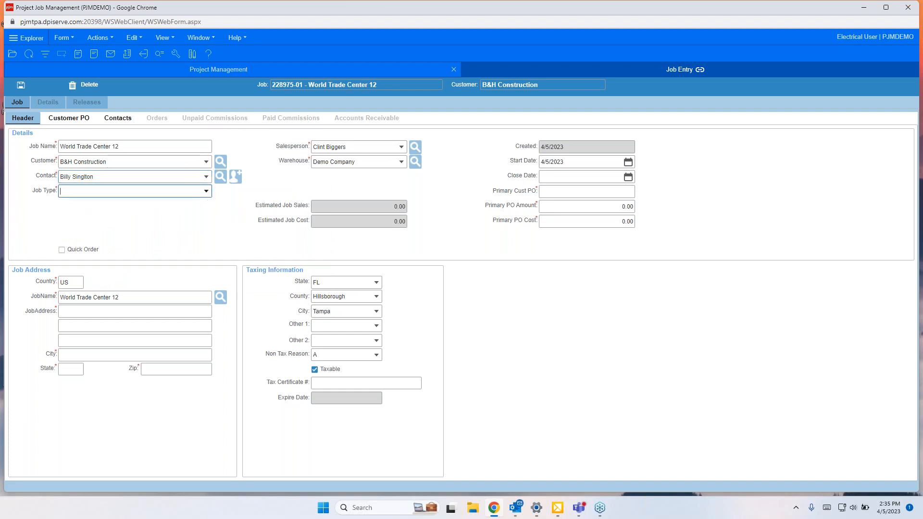
{"action": "left_click", "coordinate": [206, 192]}
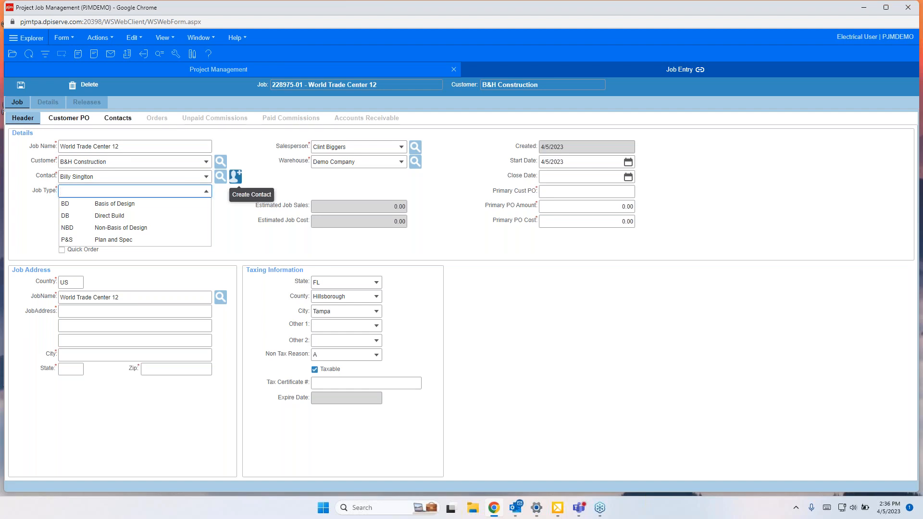
{"action": "left_click", "coordinate": [112, 237]}
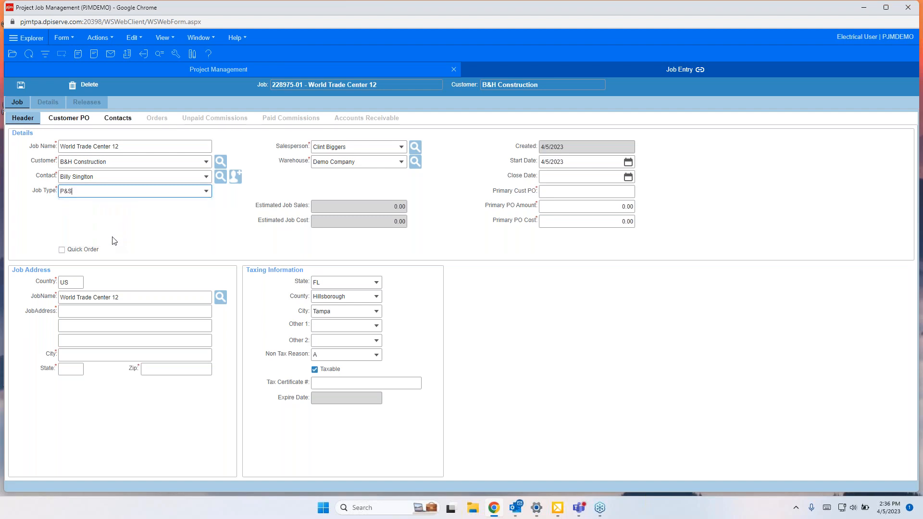
{"action": "left_click", "coordinate": [376, 145]}
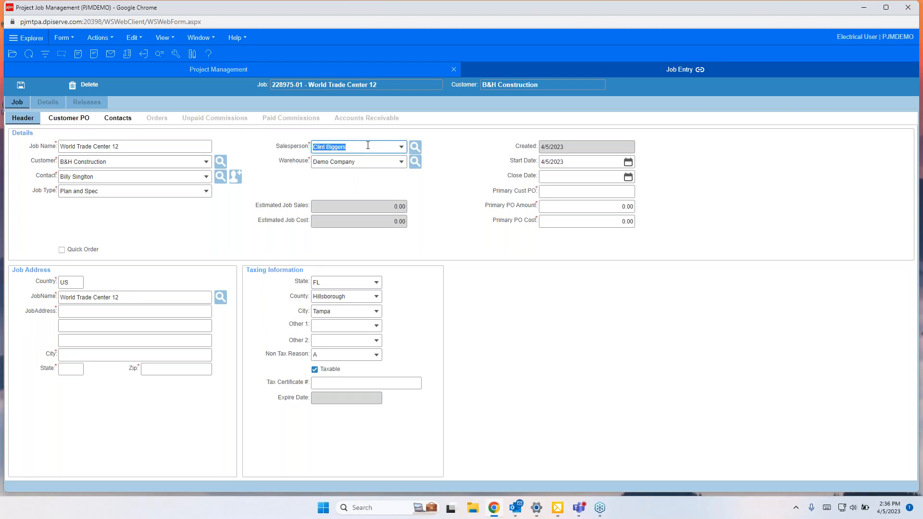
{"action": "key", "text": "Tab"}
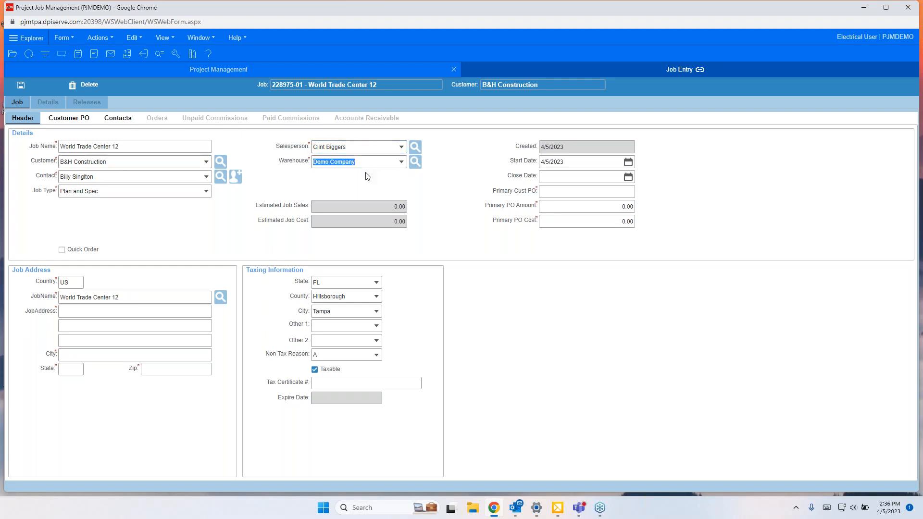
{"action": "left_click", "coordinate": [402, 162]}
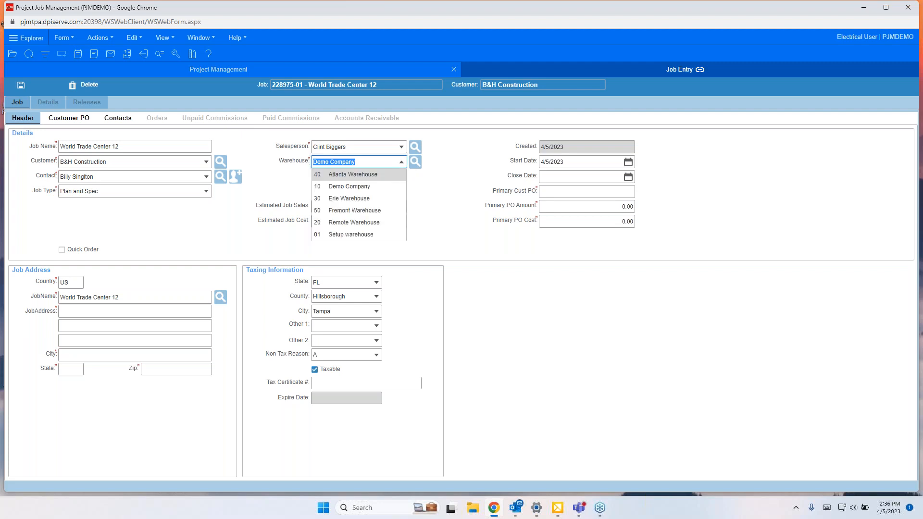
{"action": "left_click", "coordinate": [357, 188]}
{"action": "key", "text": "Tab"}
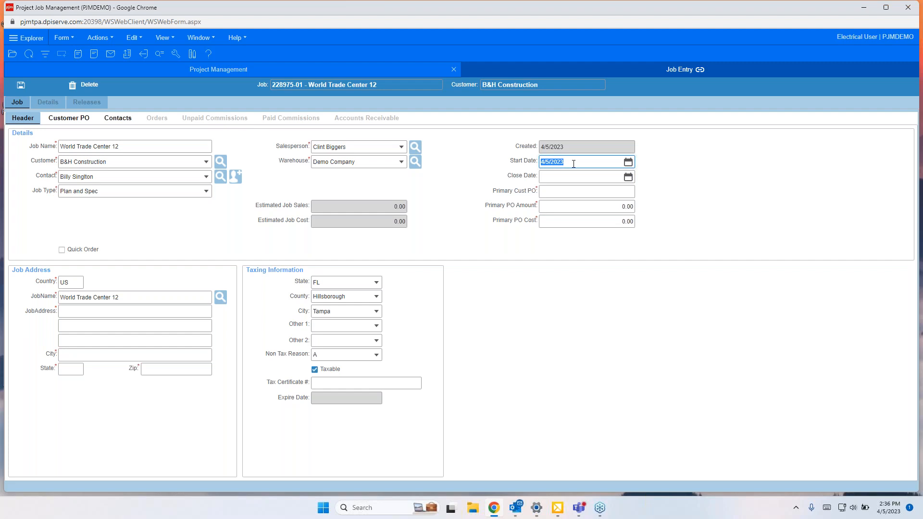
Step: Enter primary customer PO 122589 with a PO amount of 150,000 and PO cost of 135,000
{"action": "left_click", "coordinate": [577, 177]}
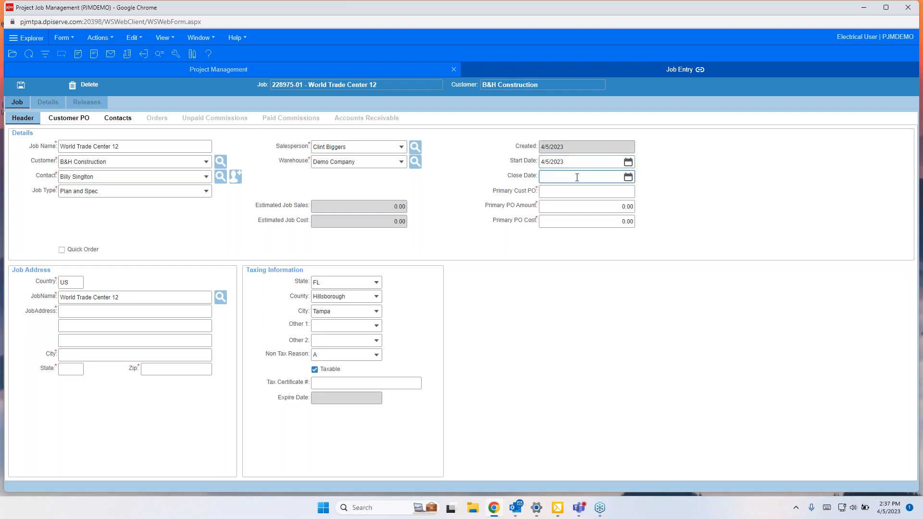
{"action": "left_click", "coordinate": [559, 194]}
{"action": "type", "text": "122589"}
{"action": "key", "text": "Tab"}
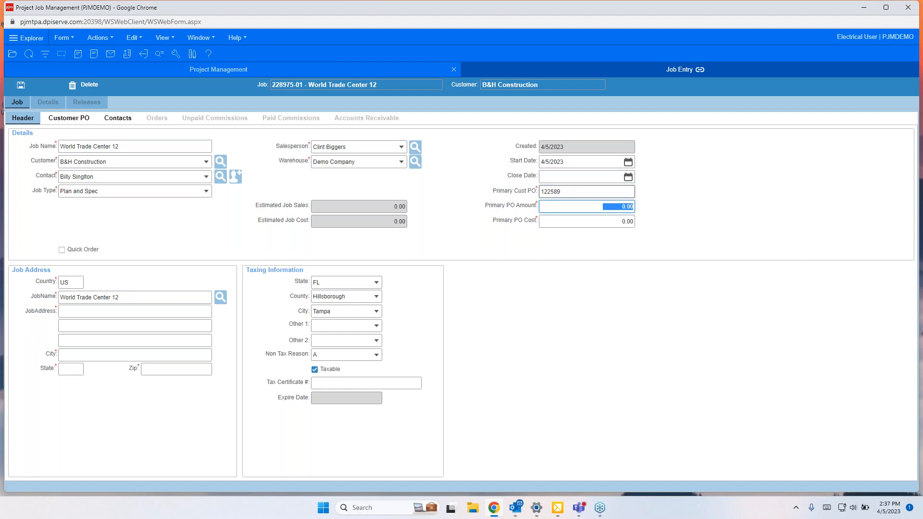
{"action": "type", "text": "150,"}
{"action": "type", "text": "0000"}
{"action": "key", "text": "Tab"}
{"action": "type", "text": "135,000"}
{"action": "key", "text": "Tab"}
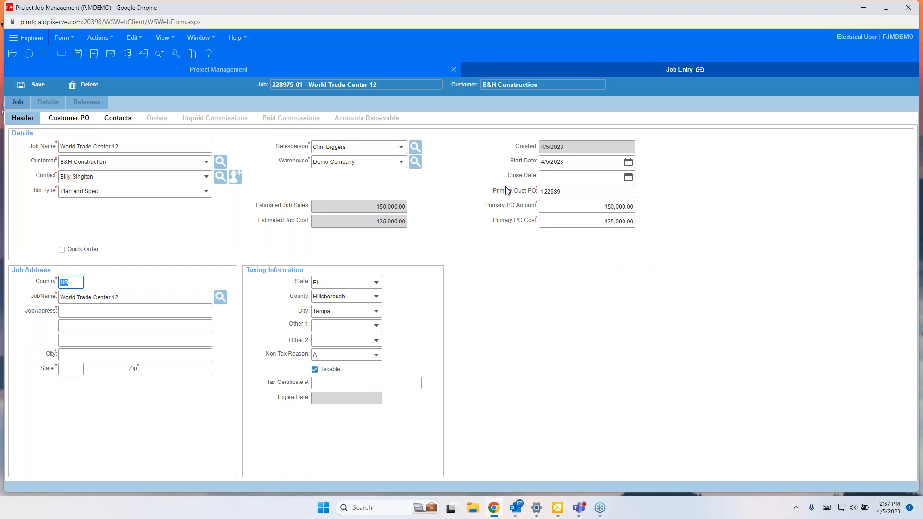
Step: Add a second customer PO 122559-1 with an amount of 5,000 and a PO cost of 3,000
{"action": "left_click", "coordinate": [68, 119]}
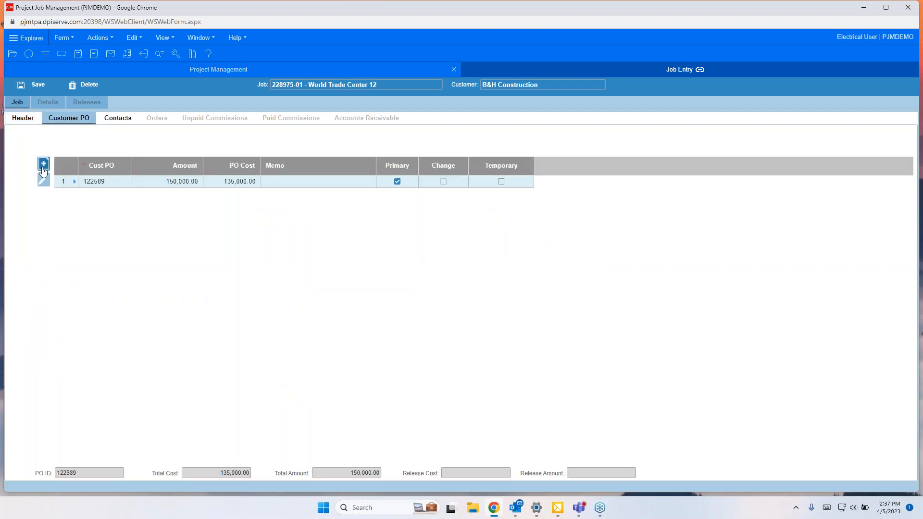
{"action": "left_click", "coordinate": [43, 164]}
{"action": "left_click", "coordinate": [90, 194]}
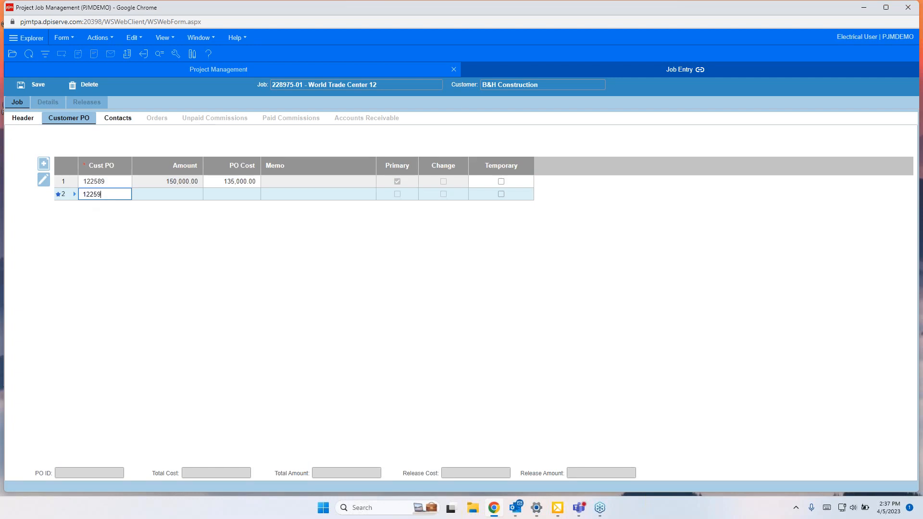
{"action": "type", "text": "-1"}
{"action": "key", "text": "Tab"}
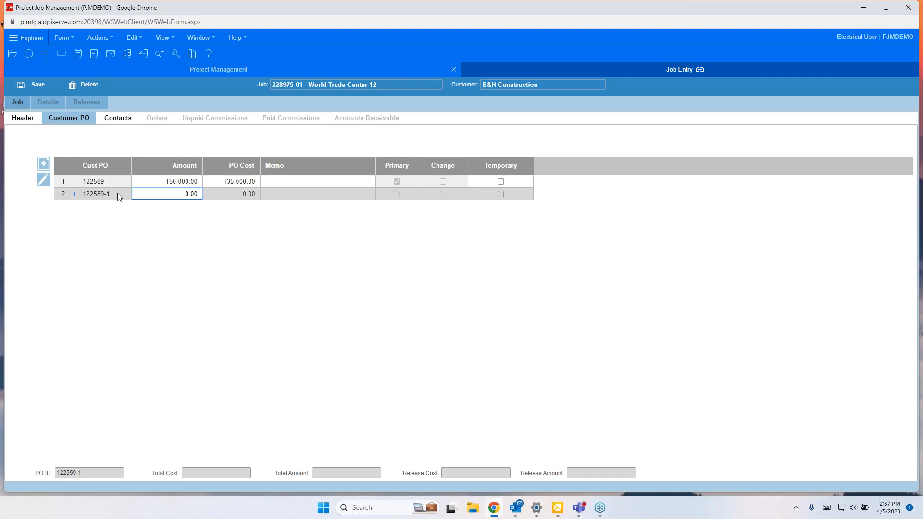
{"action": "type", "text": "5"}
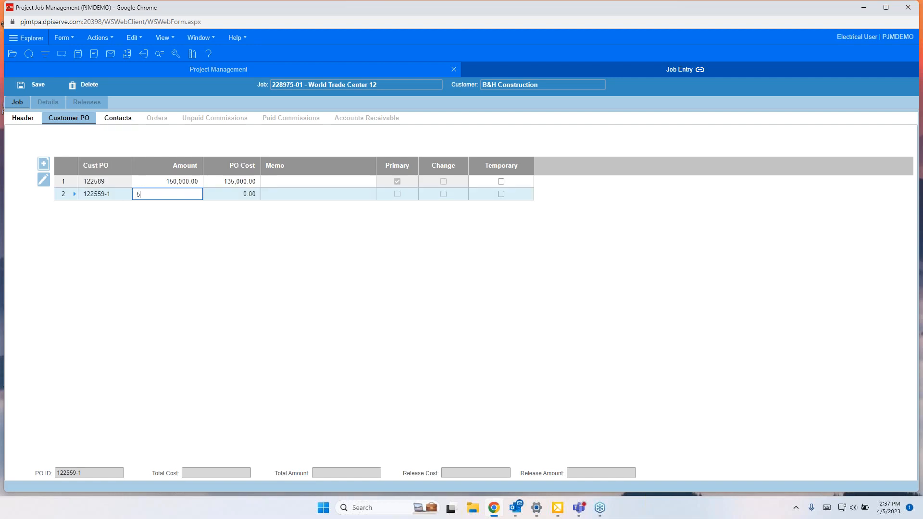
{"action": "type", "text": ",00000"}
{"action": "key", "text": "Tab"}
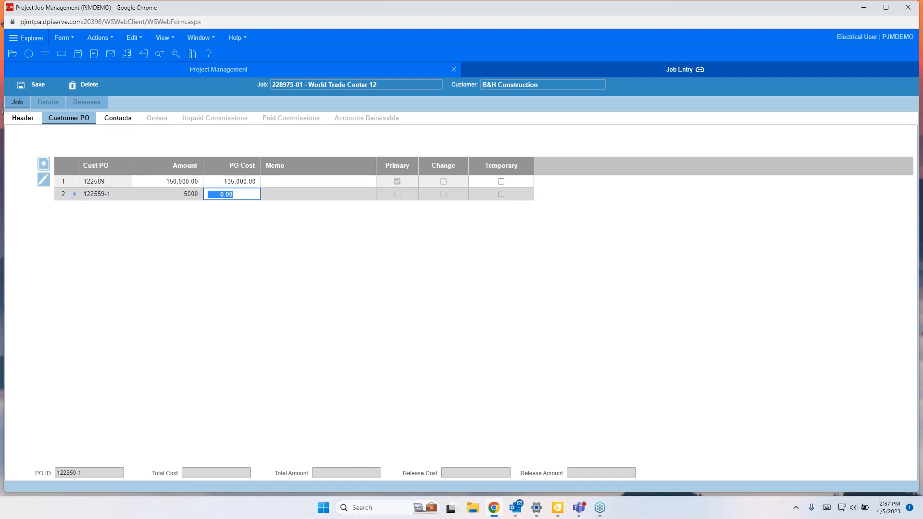
{"action": "type", "text": "3,000"}
{"action": "key", "text": "Tab"}
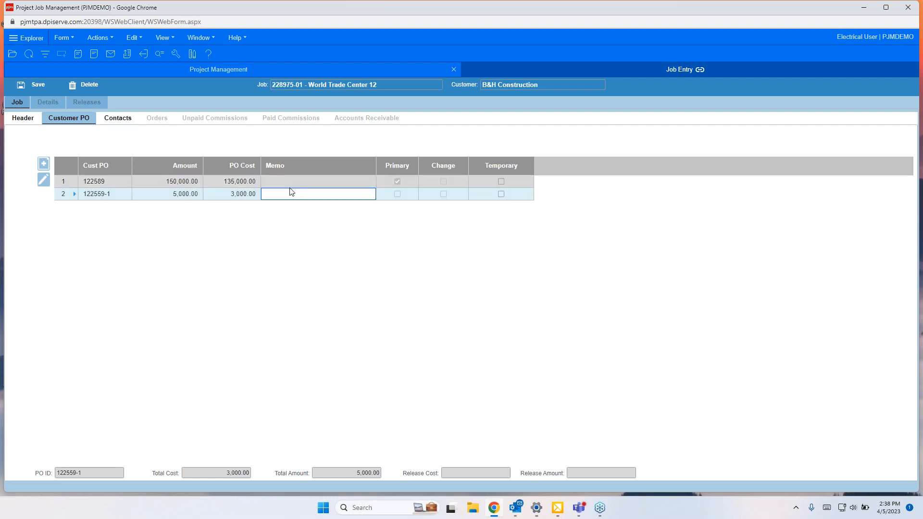
Step: Enter the memo "aqdd lightds on 2nd phase" for the new customer PO
{"action": "type", "text": "aqdd l"}
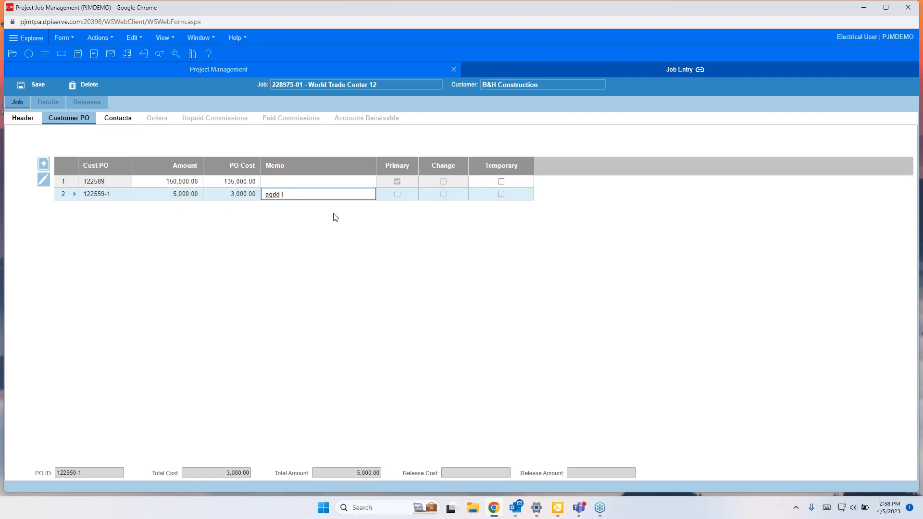
{"action": "type", "text": "ightds on 2nd phase"}
{"action": "key", "text": "Tab"}
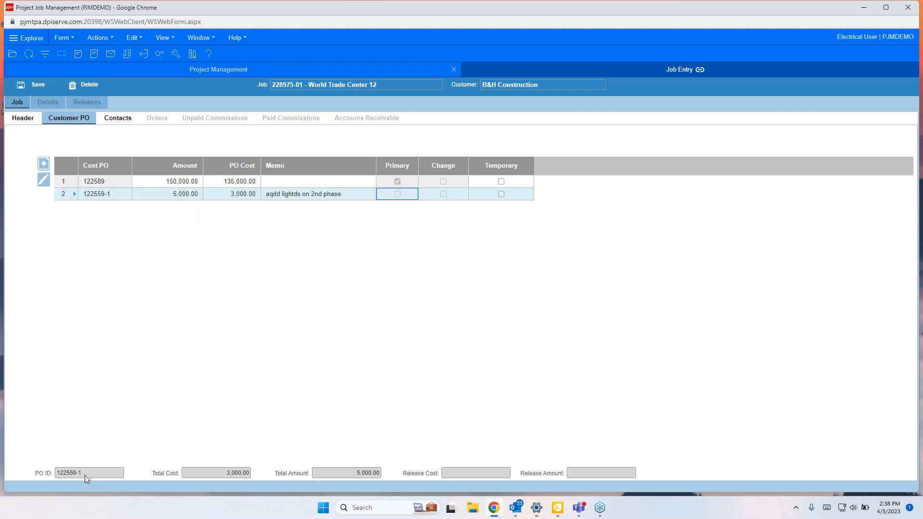
Step: Return to the job header and fill in the job address street line
{"action": "left_click", "coordinate": [73, 182]}
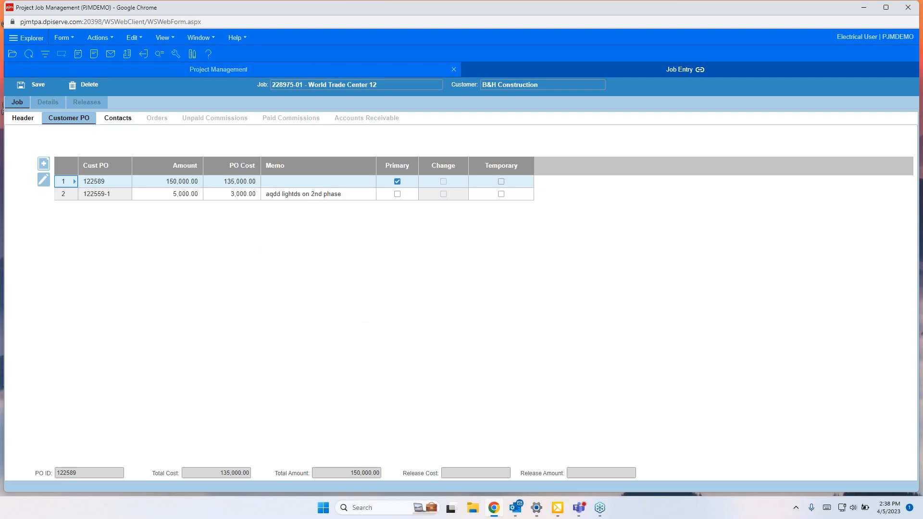
{"action": "left_click", "coordinate": [10, 115]}
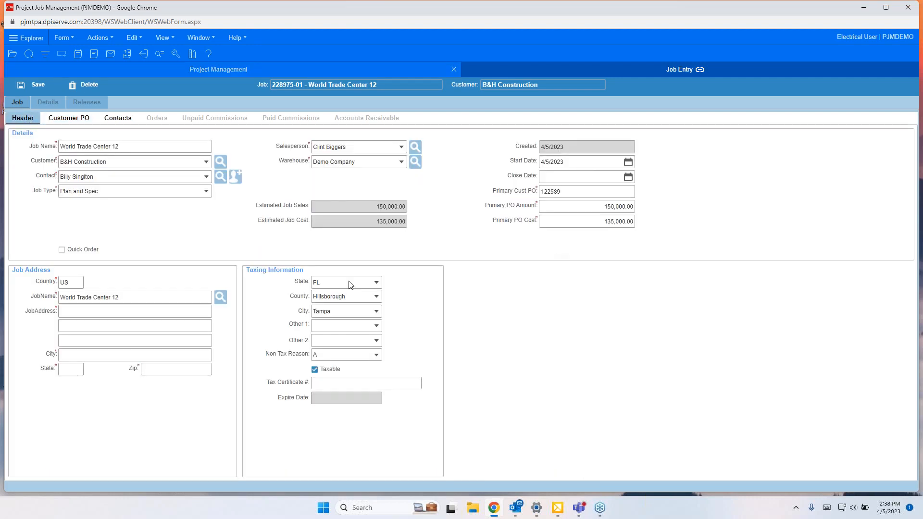
{"action": "left_click", "coordinate": [84, 313]}
{"action": "type", "text": "125 "}
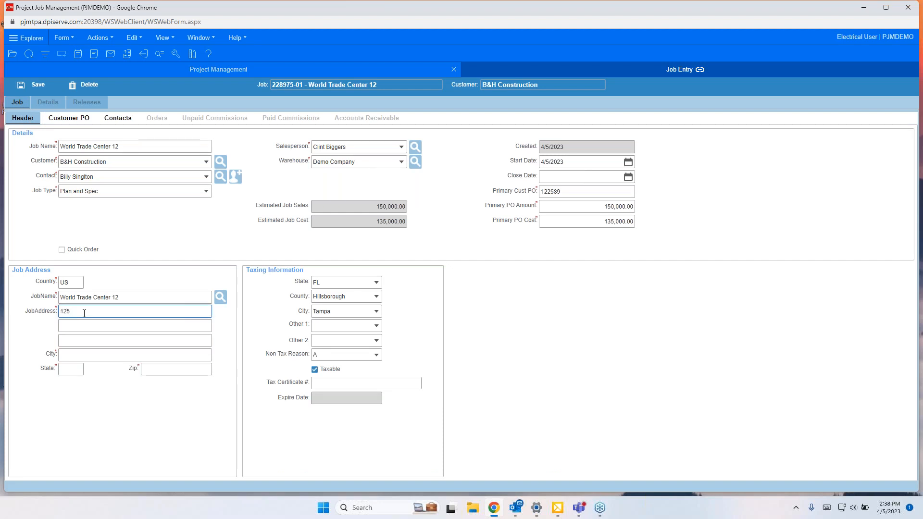
{"action": "type", "text": "West Stree"}
{"action": "key", "text": "Tab"}
{"action": "key", "text": "Tab"}
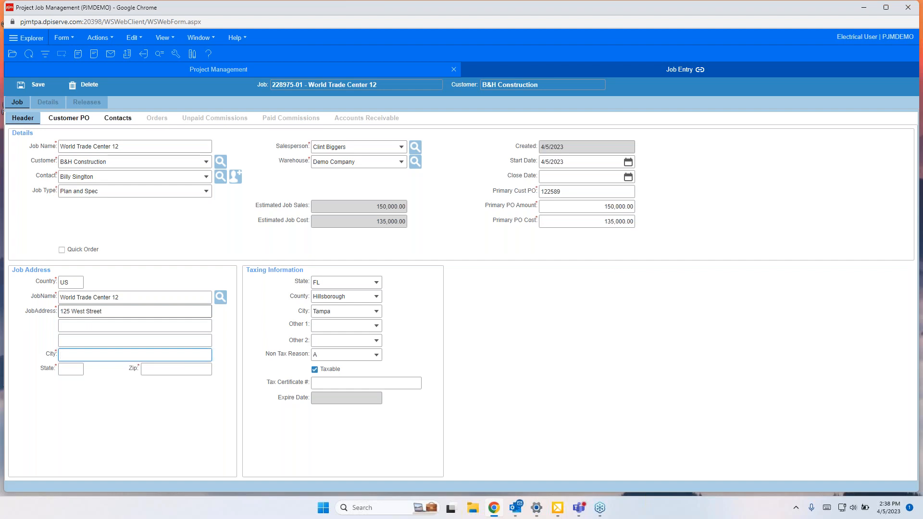
Step: Enter the job address's city, state and ZIP code
{"action": "type", "text": "NYC"}
{"action": "key", "text": "Tab"}
{"action": "type", "text": "NY"}
{"action": "key", "text": "Tab"}
{"action": "type", "text": "25893"}
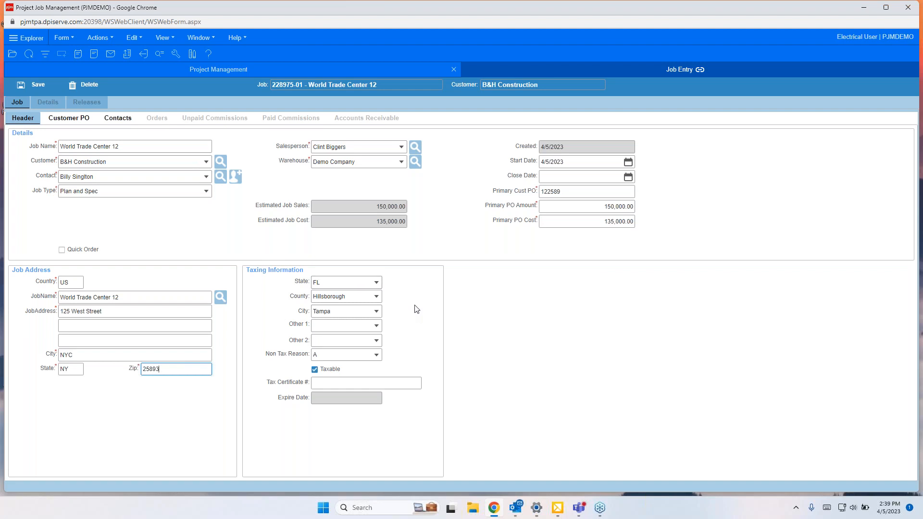
{"action": "left_click", "coordinate": [315, 370]}
{"action": "left_click", "coordinate": [329, 384]}
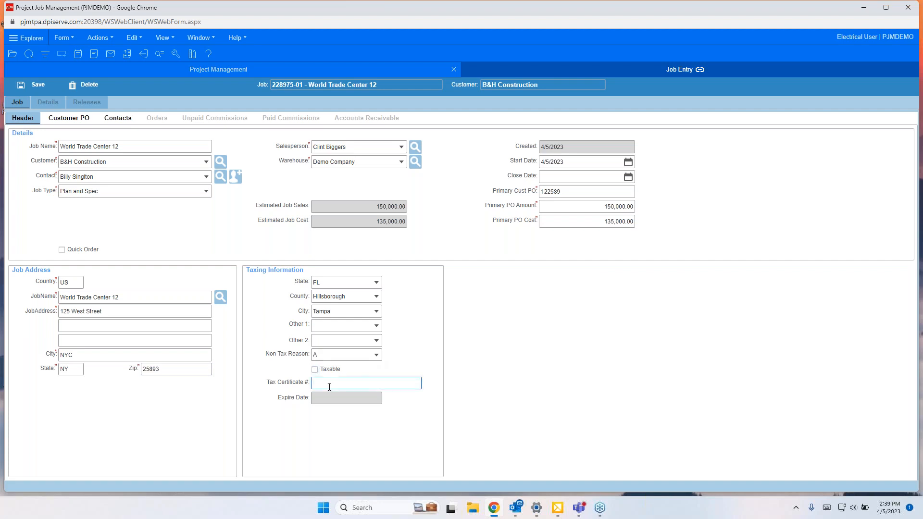
{"action": "type", "text": "122589"}
{"action": "left_click", "coordinate": [330, 401]}
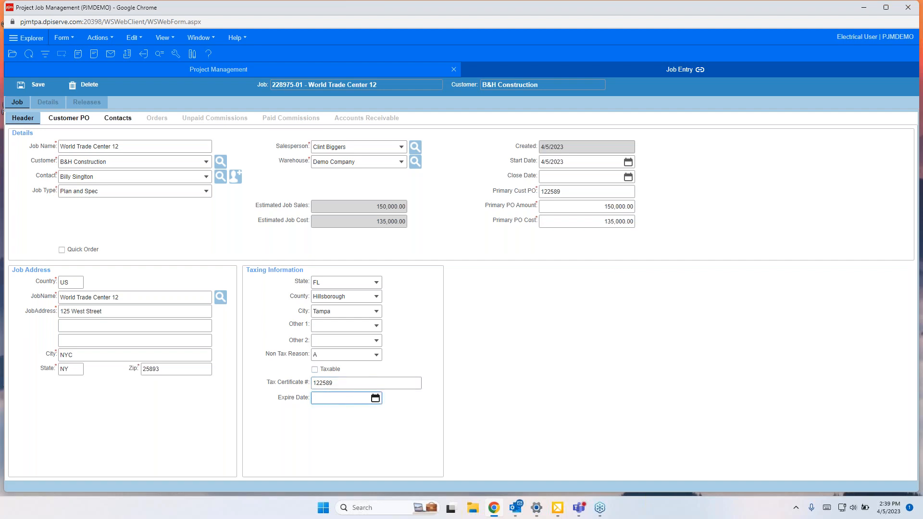
{"action": "left_click", "coordinate": [375, 398]}
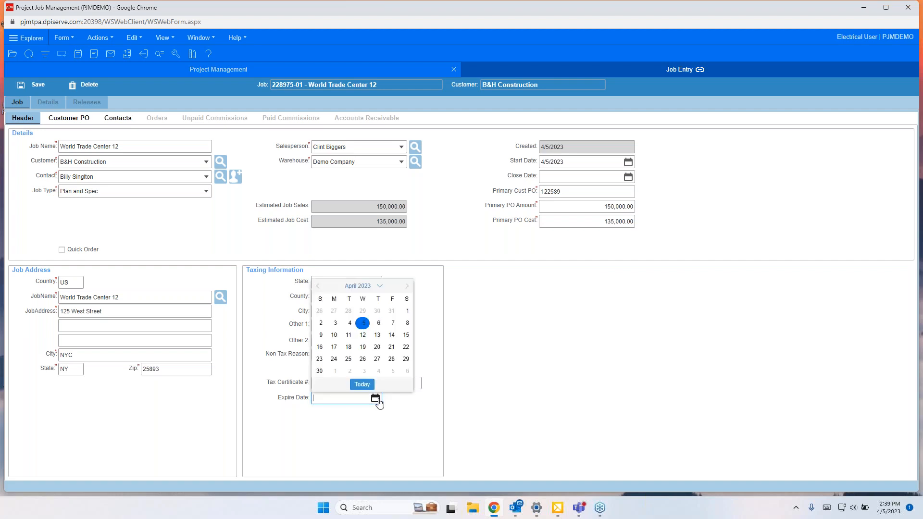
{"action": "left_click", "coordinate": [392, 360]}
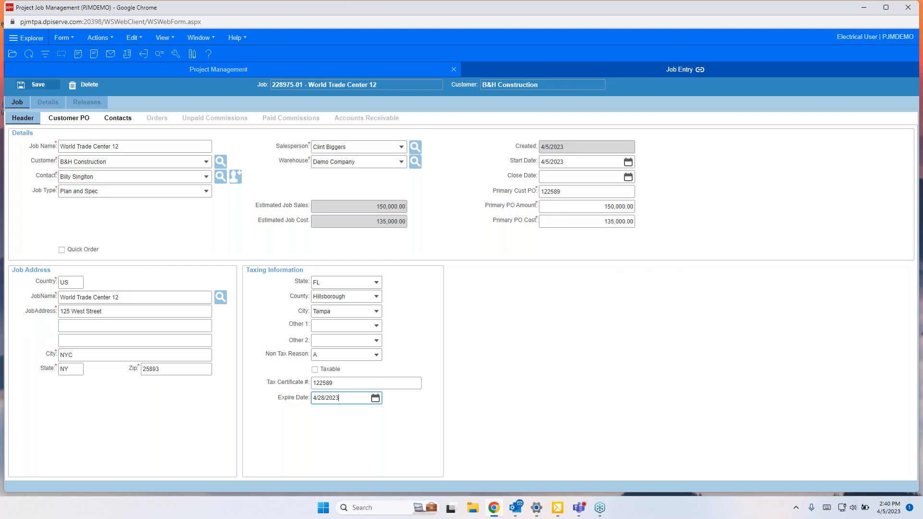
Step: Save the job, then go back to its header and review the customer PO list
{"action": "left_click", "coordinate": [38, 88]}
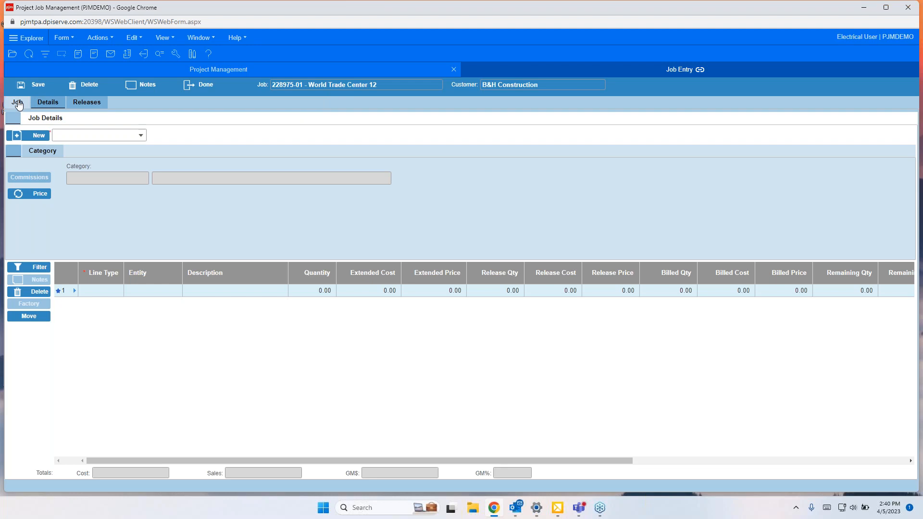
{"action": "left_click", "coordinate": [18, 102]}
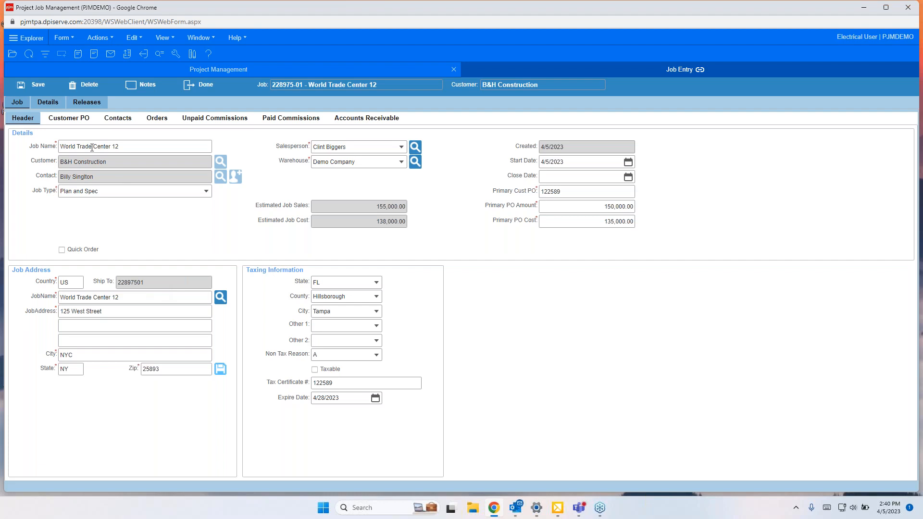
{"action": "left_click", "coordinate": [72, 119]}
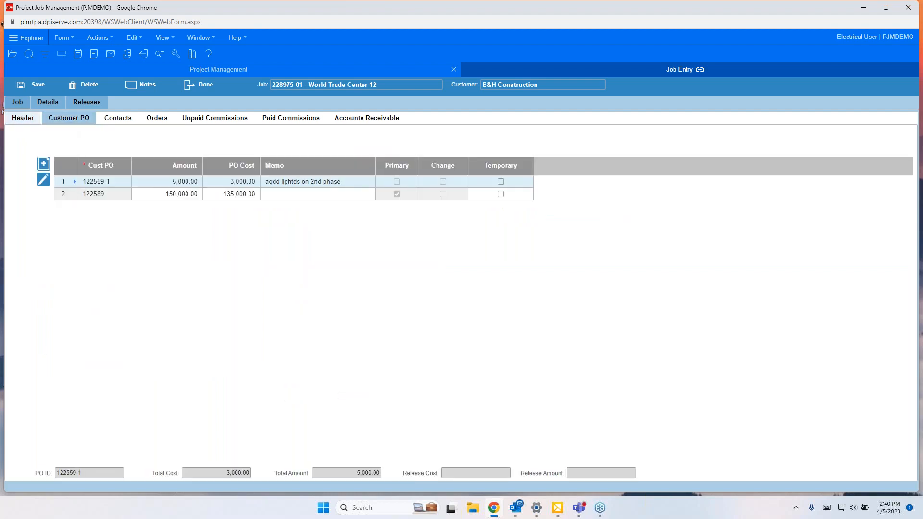
Step: Browse the job's Contacts, Orders and Accounts Receivable tabs
{"action": "left_click", "coordinate": [117, 120]}
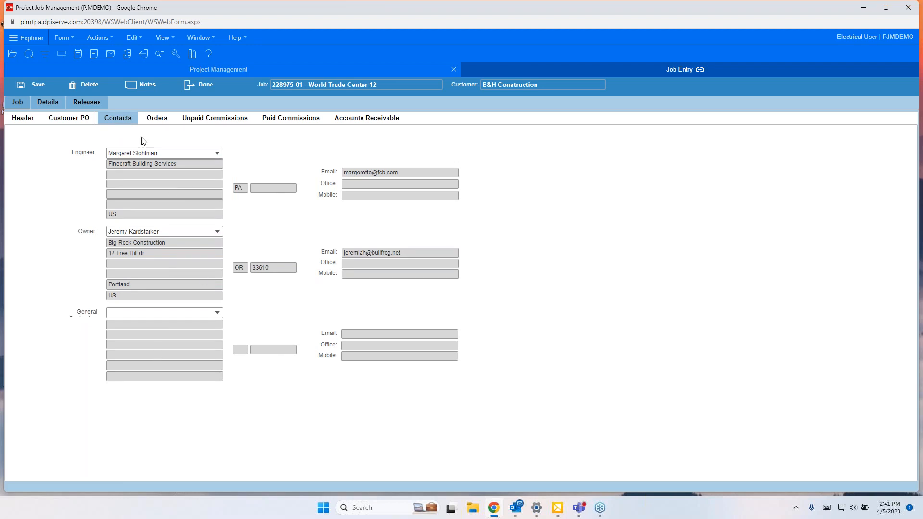
{"action": "left_click", "coordinate": [157, 120]}
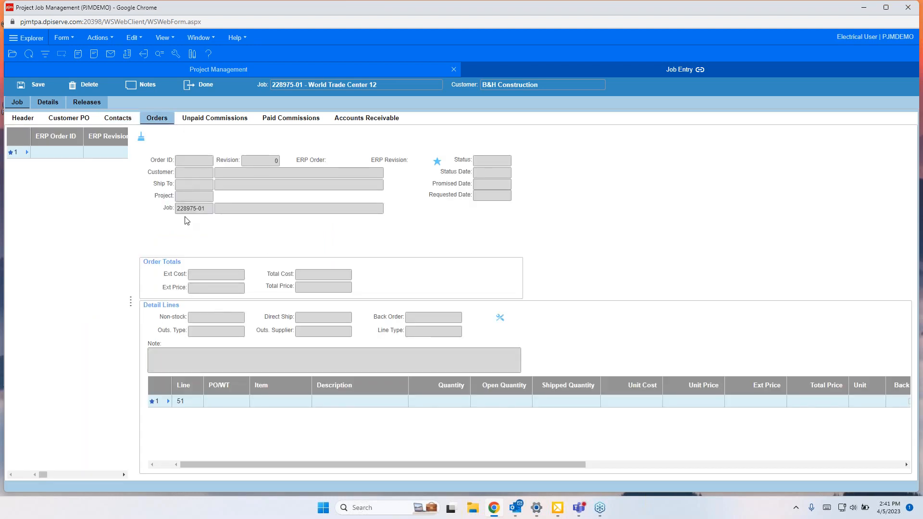
{"action": "left_click", "coordinate": [371, 120]}
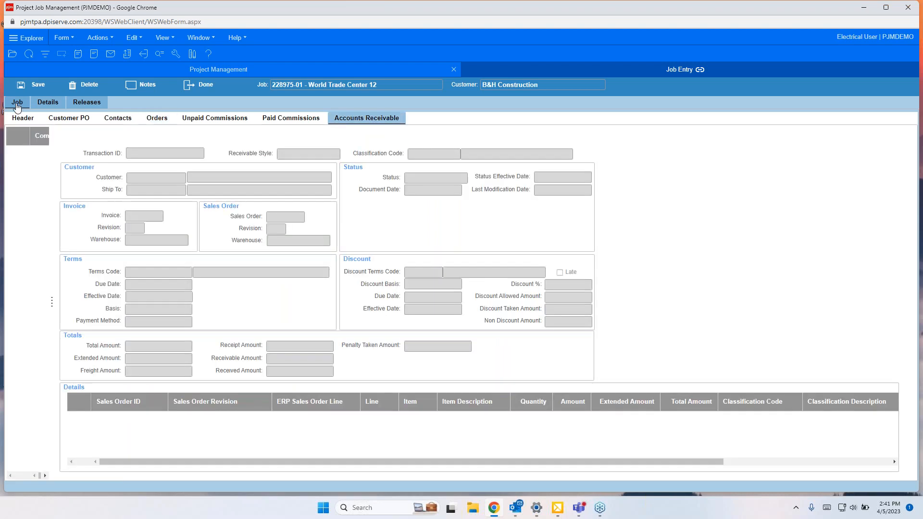
Step: Import quote 3334 revision 0 into the job details, excluding the LOT LIT group line
{"action": "left_click", "coordinate": [48, 103]}
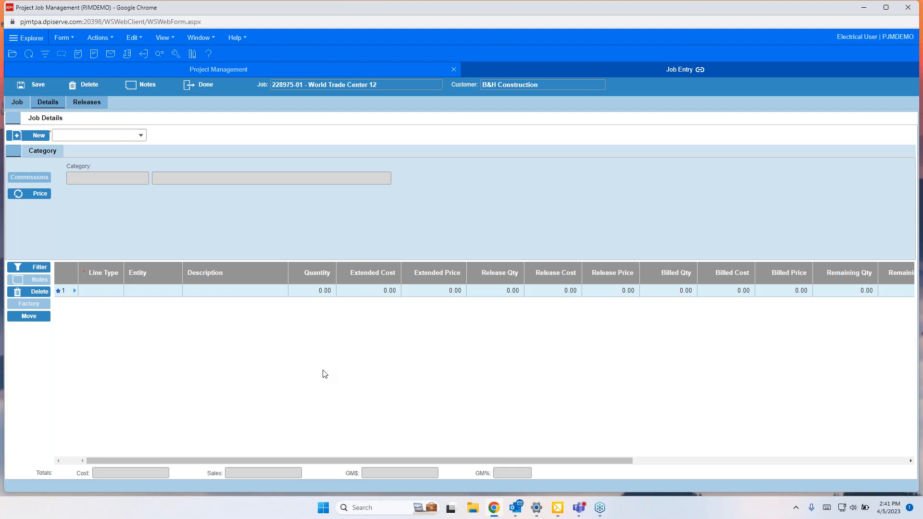
{"action": "left_click", "coordinate": [139, 140]}
{"action": "left_click", "coordinate": [140, 136]}
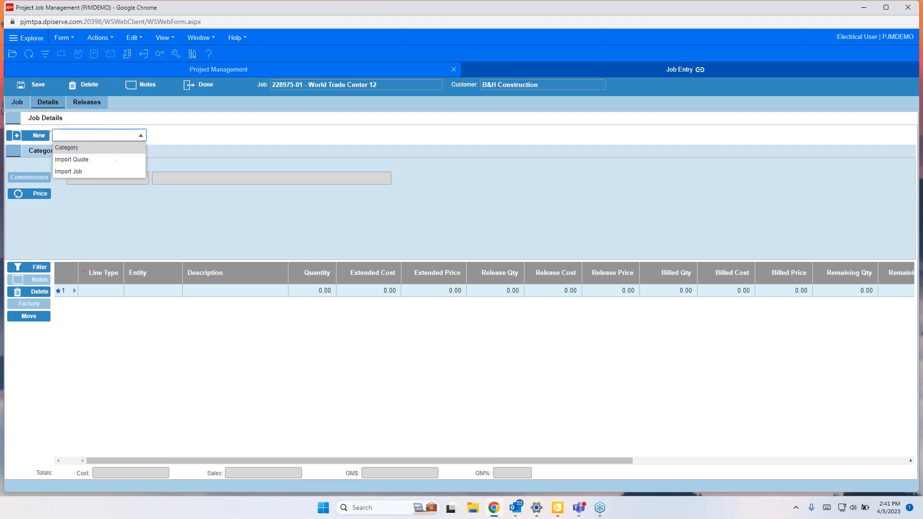
{"action": "left_click", "coordinate": [78, 161]}
{"action": "left_click", "coordinate": [136, 139]}
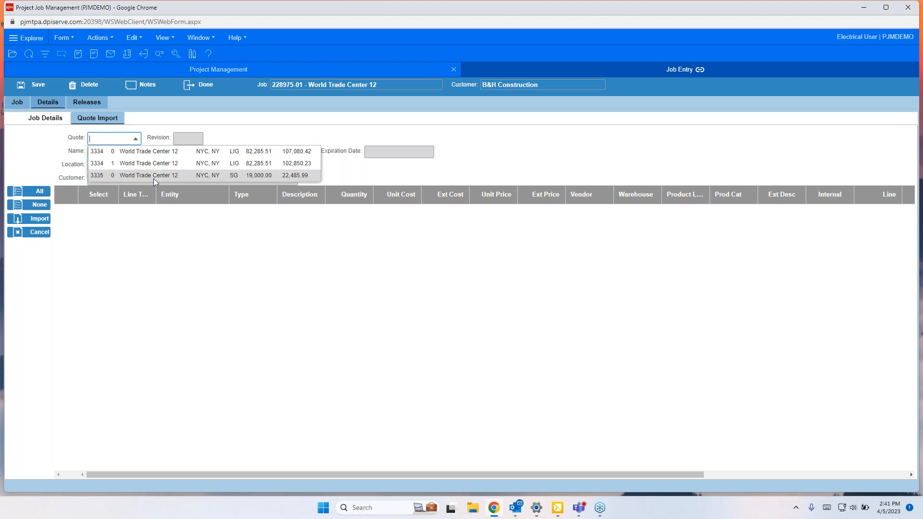
{"action": "left_click", "coordinate": [156, 152]}
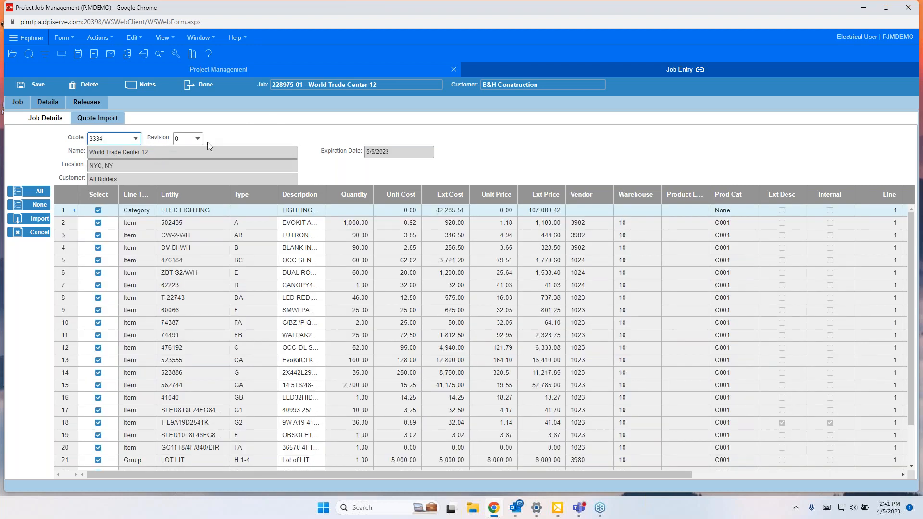
{"action": "scroll", "coordinate": [187, 284], "scroll_direction": "down", "scroll_amount": 2}
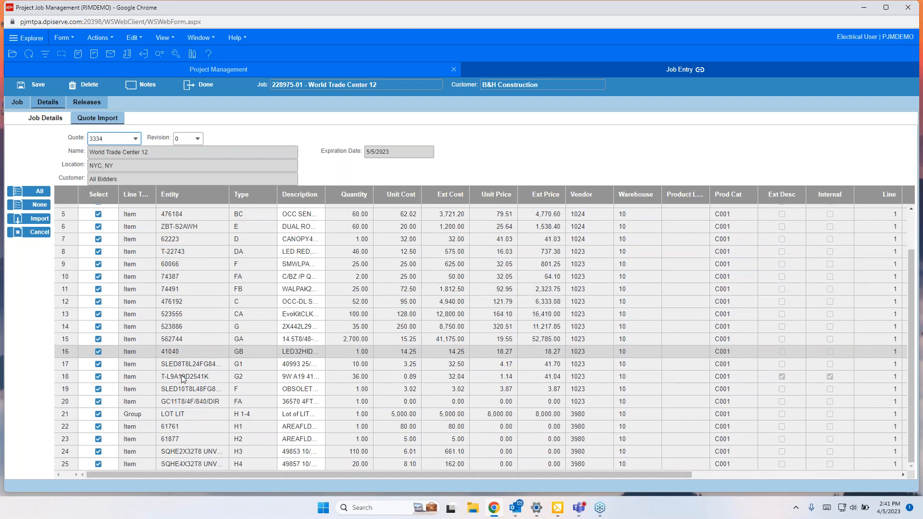
{"action": "left_click", "coordinate": [96, 416]}
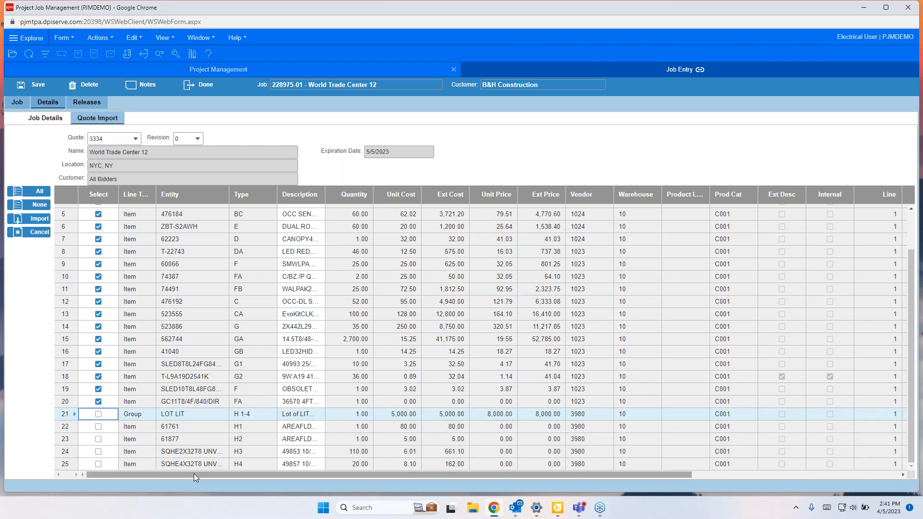
{"action": "scroll", "coordinate": [202, 325], "scroll_direction": "up", "scroll_amount": 2}
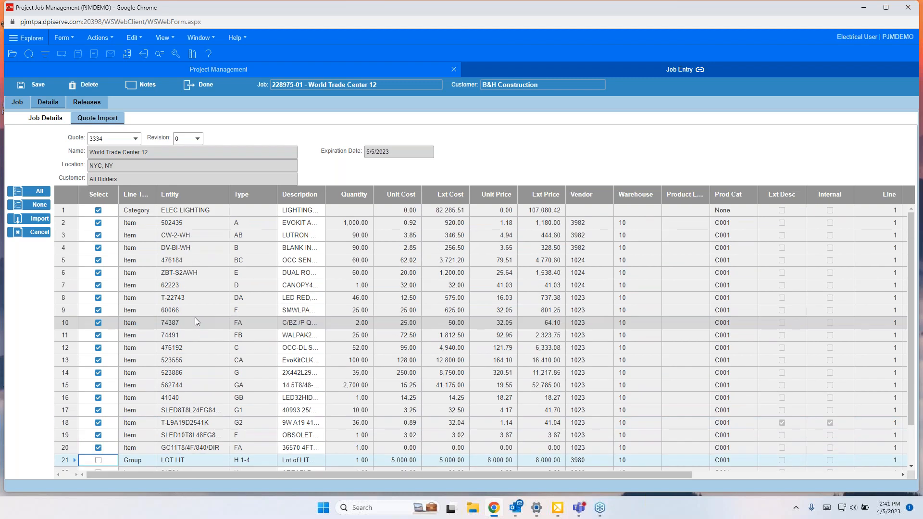
{"action": "left_click", "coordinate": [37, 223]}
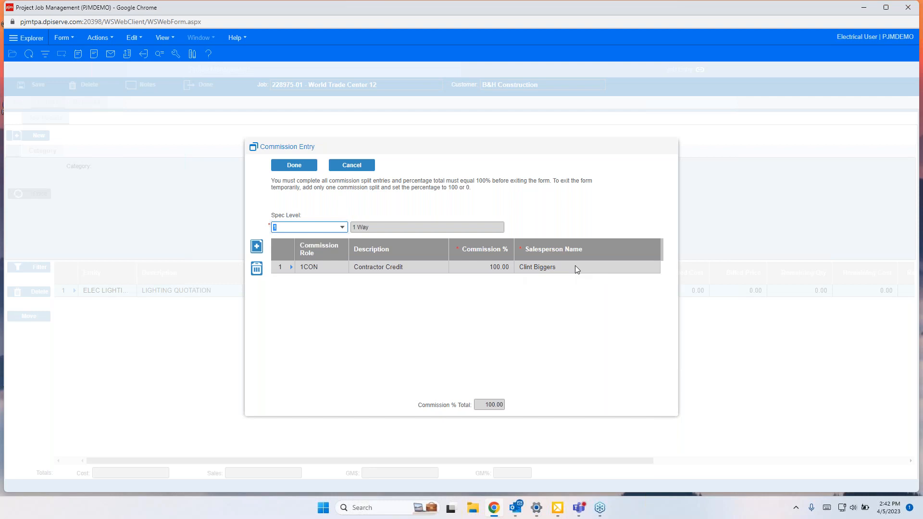
Step: Review the commission spec level options, close the Commission Entry dialog and review the imported job detail lines
{"action": "left_click", "coordinate": [342, 228]}
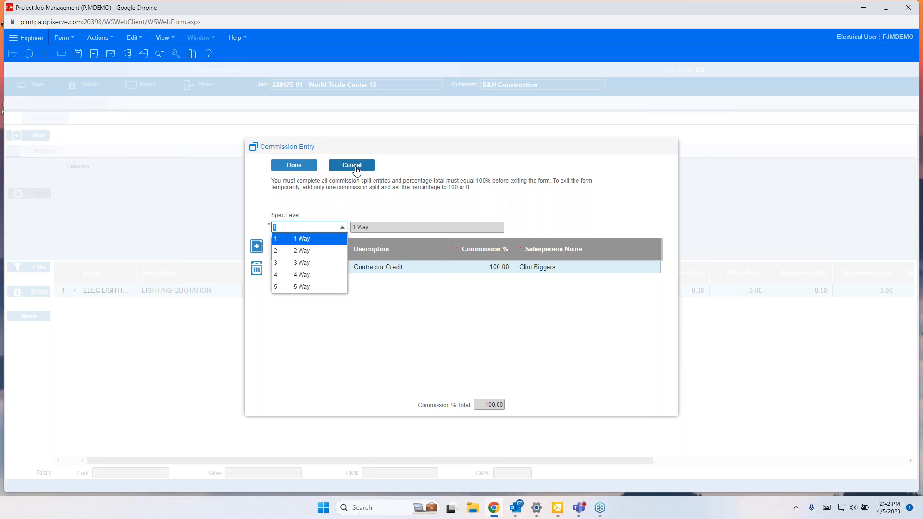
{"action": "key", "text": "Escape"}
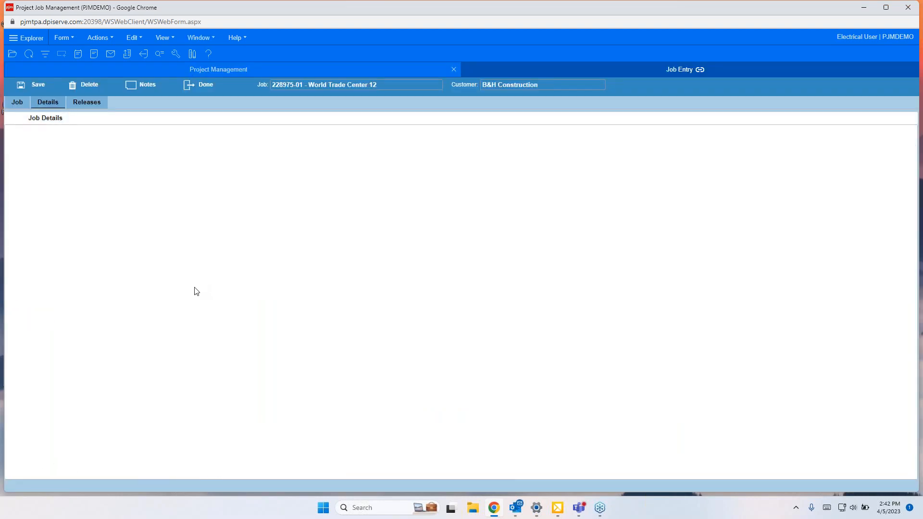
{"action": "left_click", "coordinate": [38, 120]}
{"action": "scroll", "coordinate": [231, 394], "scroll_direction": "down", "scroll_amount": 3}
{"action": "scroll", "coordinate": [221, 406], "scroll_direction": "up", "scroll_amount": 3}
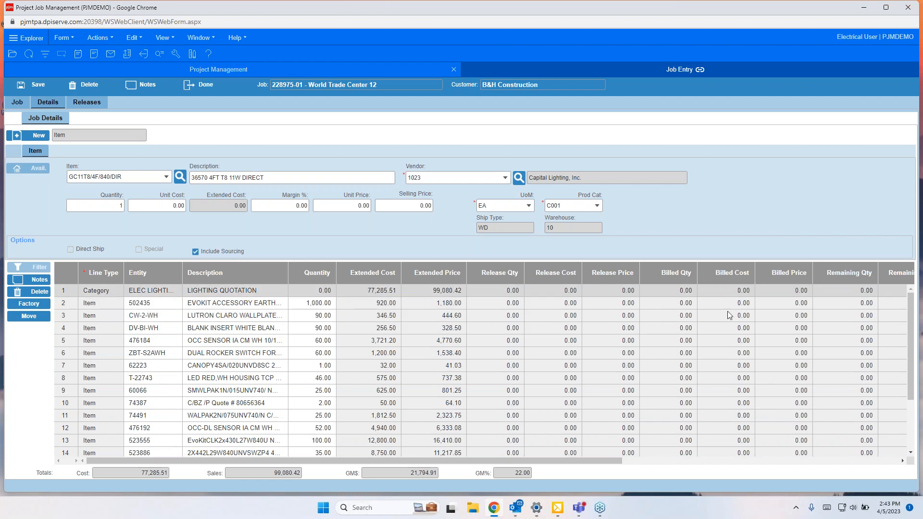
{"action": "left_click_drag", "start_coordinate": [552, 460], "coordinate": [68, 447]}
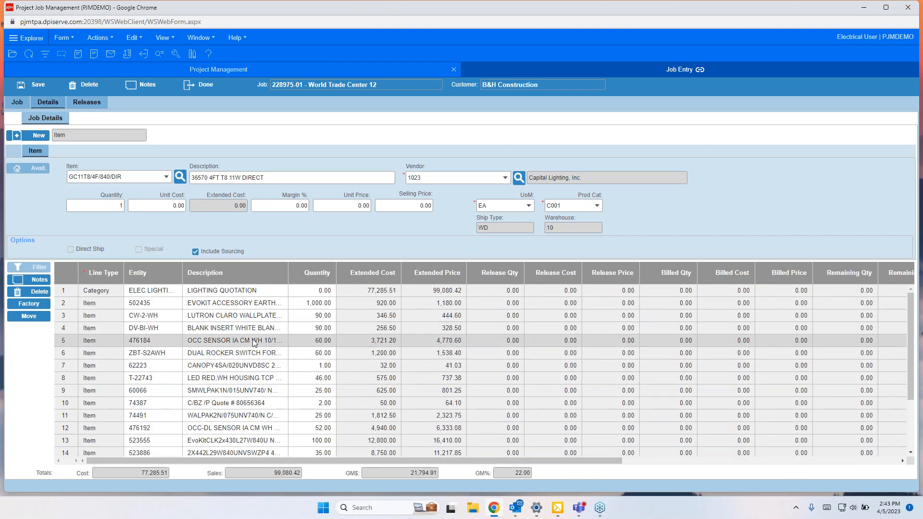
Step: Create a new job release for customer PO 122589
{"action": "left_click", "coordinate": [87, 104]}
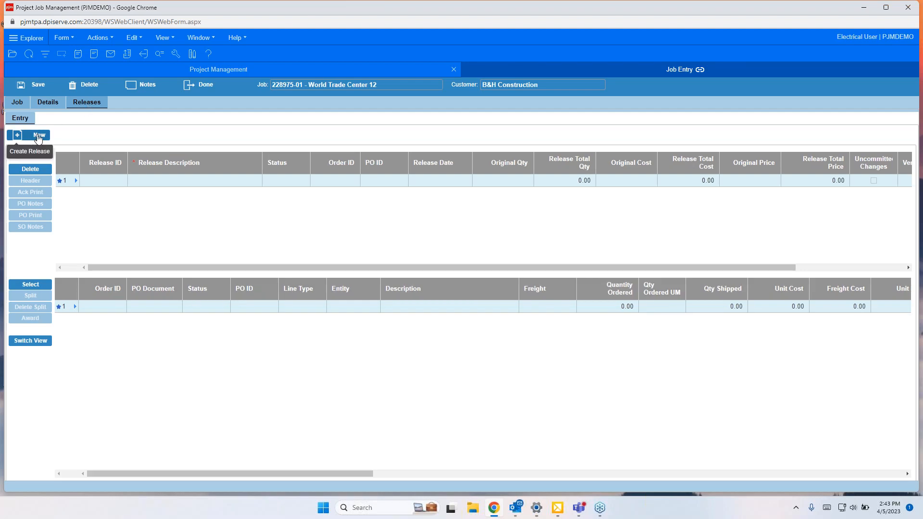
{"action": "left_click", "coordinate": [39, 136]}
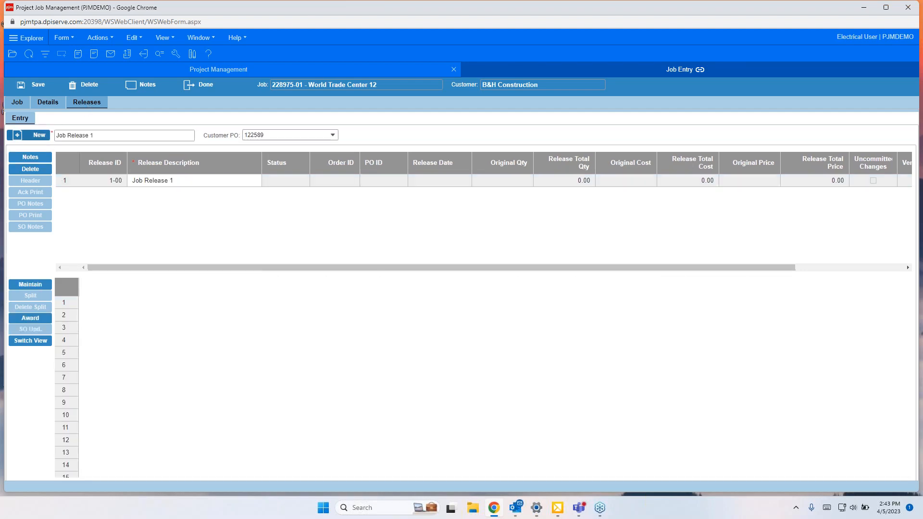
{"action": "scroll", "coordinate": [130, 380], "scroll_direction": "down", "scroll_amount": 2}
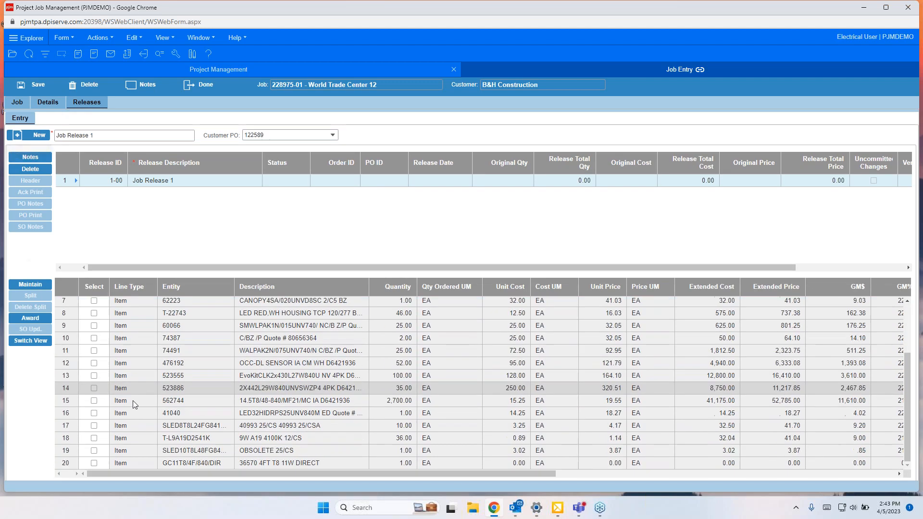
{"action": "scroll", "coordinate": [129, 433], "scroll_direction": "up", "scroll_amount": 2}
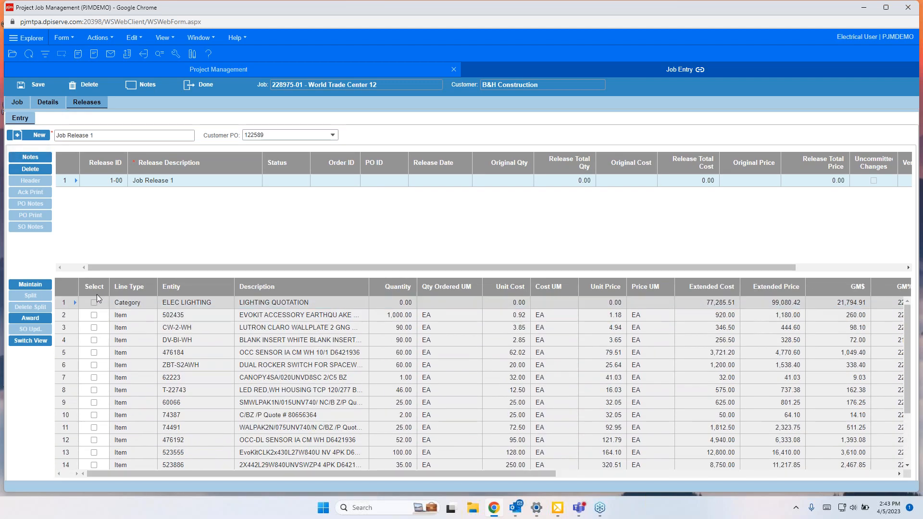
Step: Select all quote lines for the release, then deselect DV-BI-WH, 476184, ZBT-S2AWH, 74491 and 476192
{"action": "left_click", "coordinate": [94, 302]}
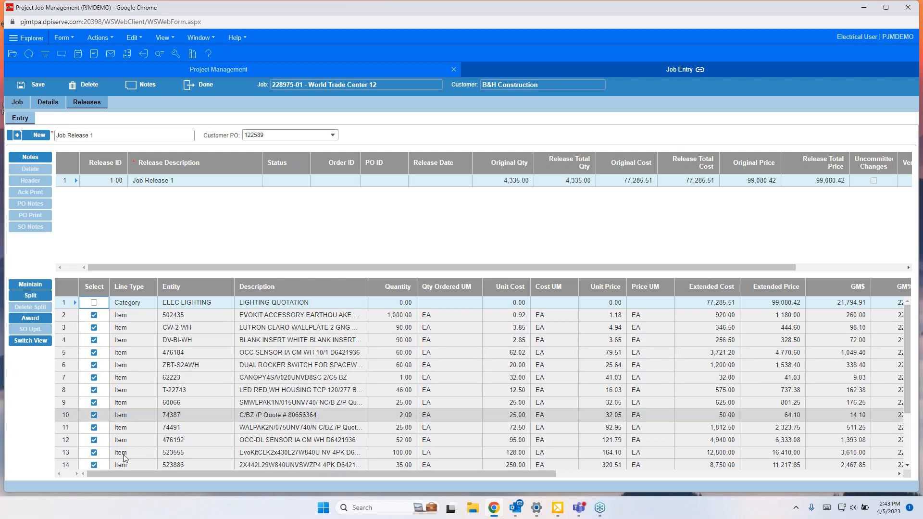
{"action": "left_click", "coordinate": [94, 340]}
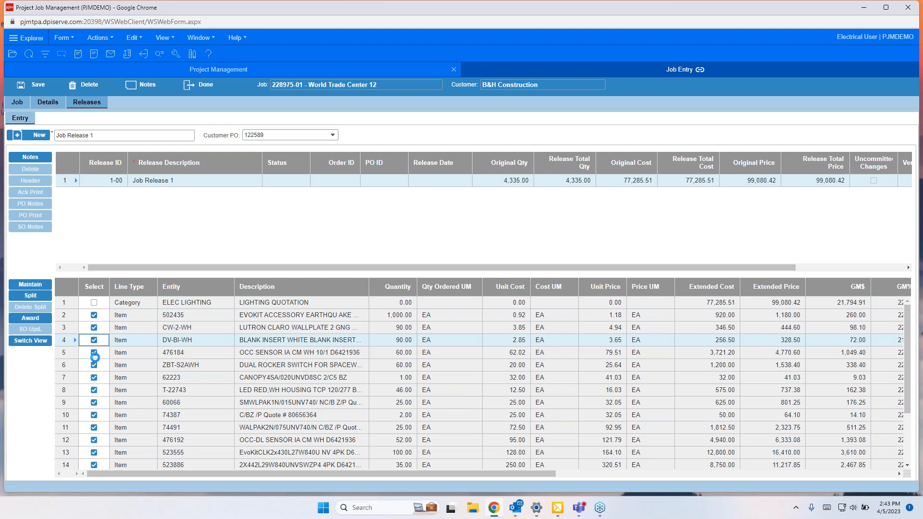
{"action": "left_click", "coordinate": [93, 353]}
{"action": "left_click", "coordinate": [94, 365]}
{"action": "left_click", "coordinate": [94, 428]}
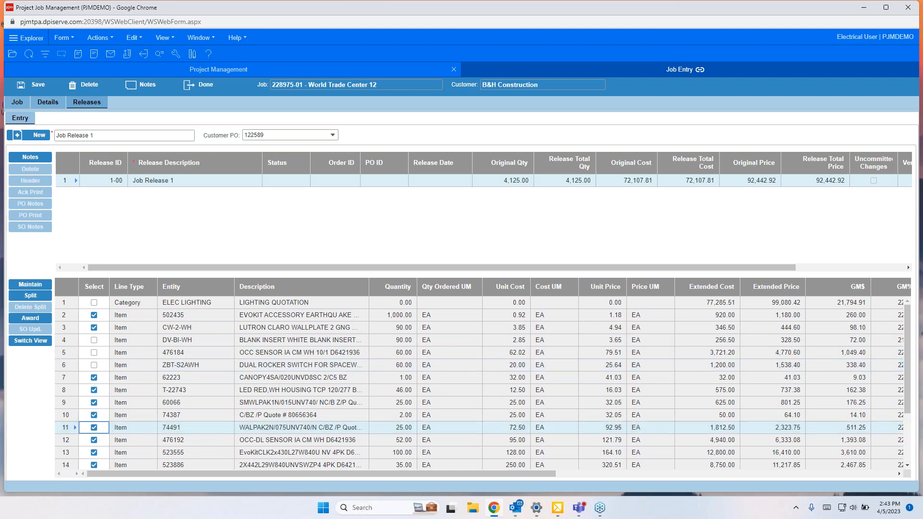
{"action": "left_click", "coordinate": [94, 439]}
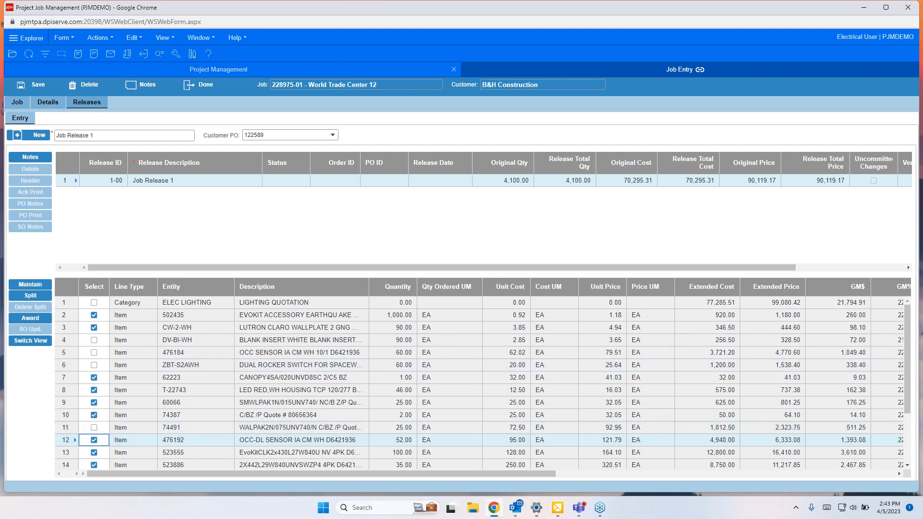
{"action": "left_click", "coordinate": [94, 440]}
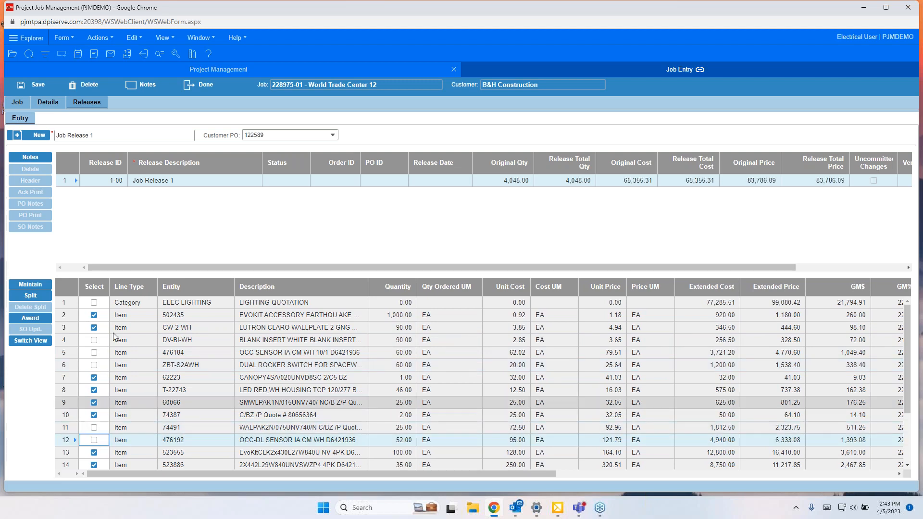
Step: Start awarding the release and set the order type to Sales Order
{"action": "left_click", "coordinate": [33, 319]}
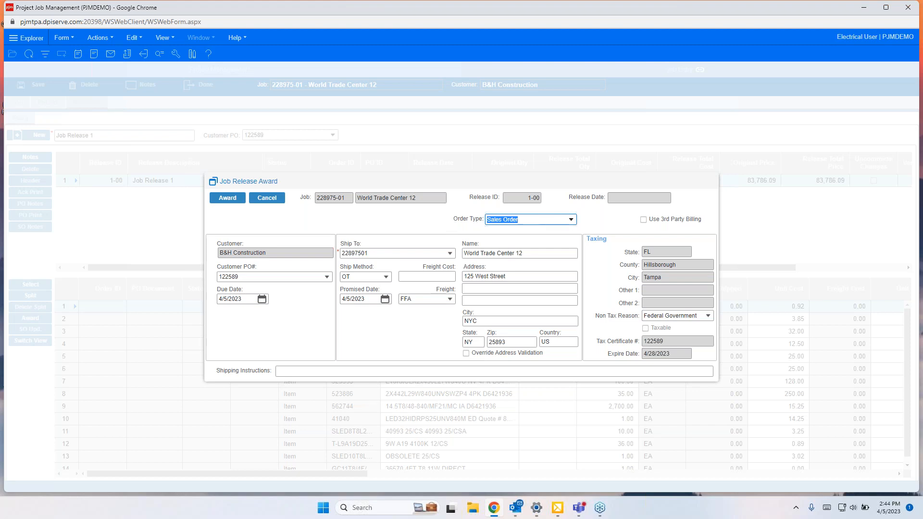
{"action": "left_click", "coordinate": [569, 221]}
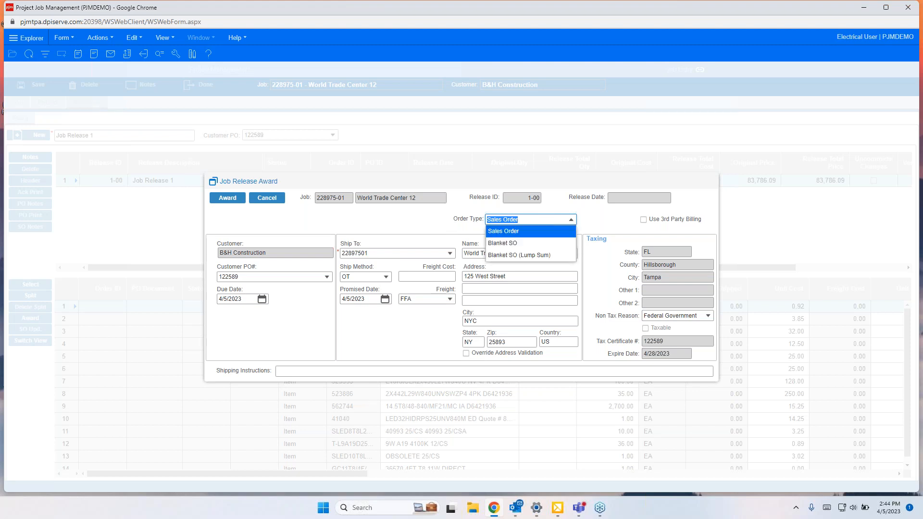
{"action": "left_click", "coordinate": [546, 231]}
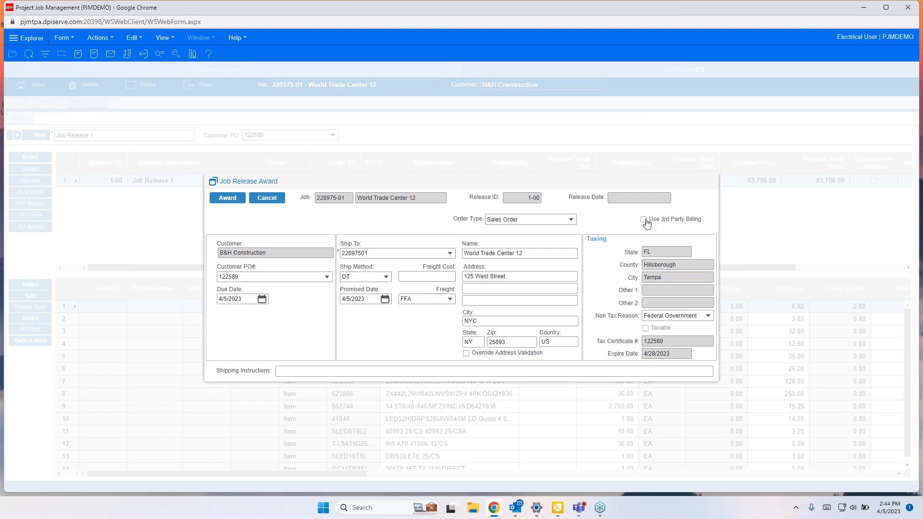
Step: Review the customer PO options on the award and keep 122589 selected
{"action": "left_click", "coordinate": [304, 276]}
{"action": "left_click", "coordinate": [326, 276]}
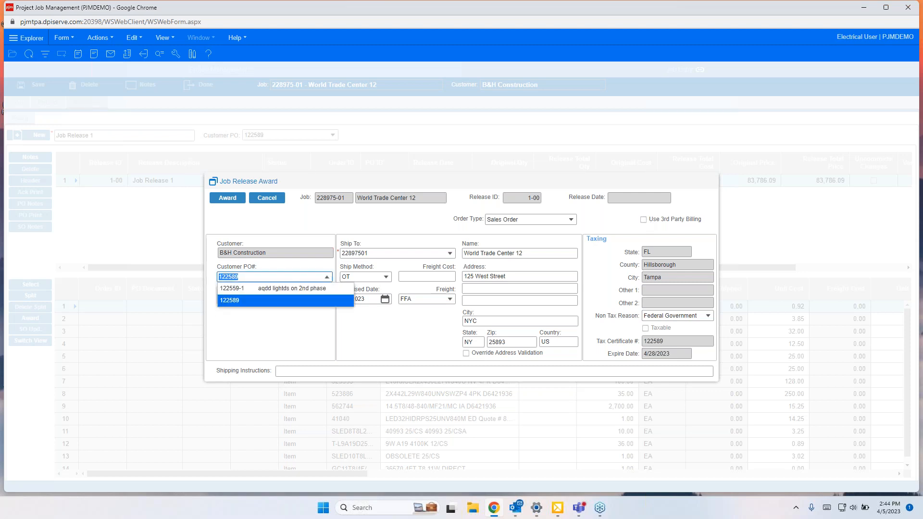
{"action": "left_click", "coordinate": [244, 276]}
{"action": "left_click", "coordinate": [177, 267]}
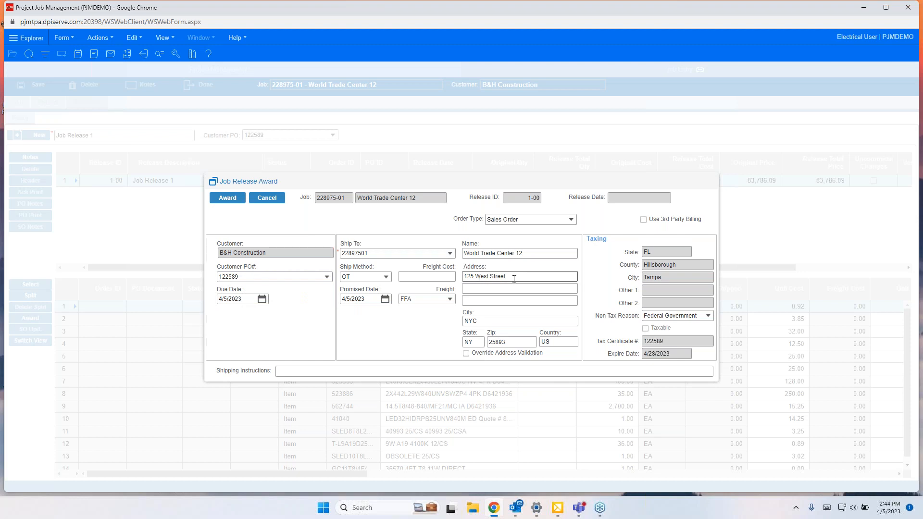
Step: Review the available Ship To addresses and freight term options on the release award without changing them
{"action": "left_click", "coordinate": [450, 254]}
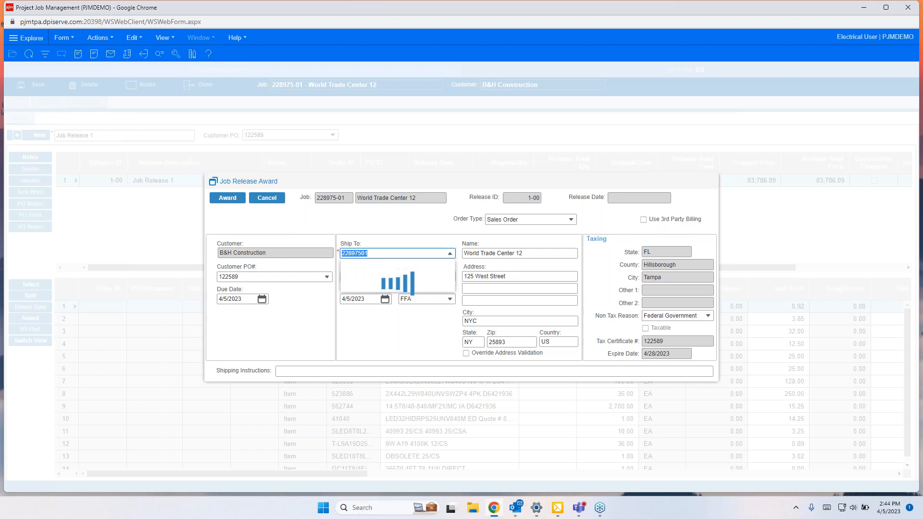
{"action": "scroll", "coordinate": [416, 376], "scroll_direction": "down", "scroll_amount": 5}
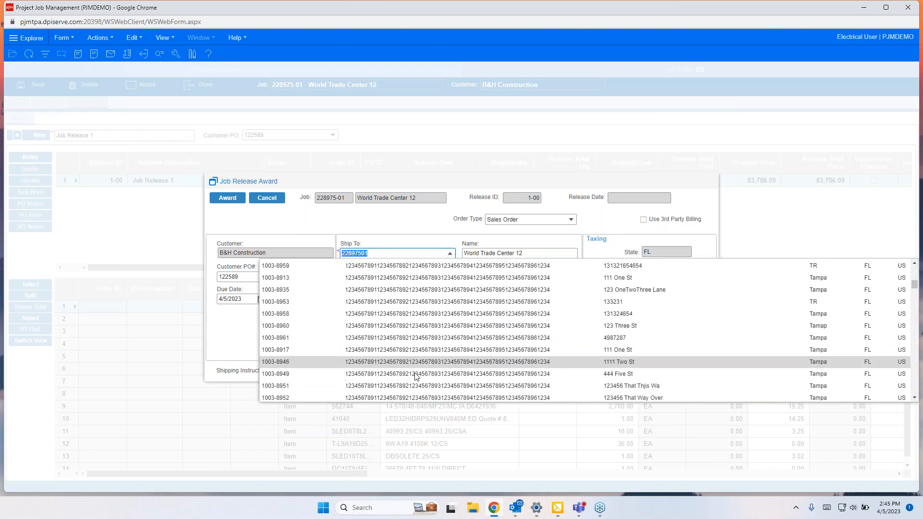
{"action": "scroll", "coordinate": [416, 376], "scroll_direction": "down", "scroll_amount": 5}
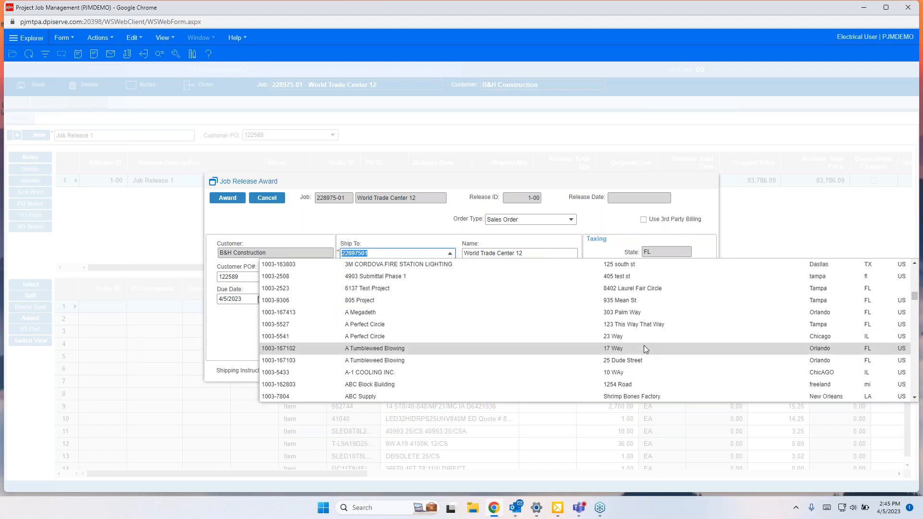
{"action": "scroll", "coordinate": [645, 348], "scroll_direction": "down", "scroll_amount": 5}
{"action": "scroll", "coordinate": [648, 356], "scroll_direction": "up", "scroll_amount": 3}
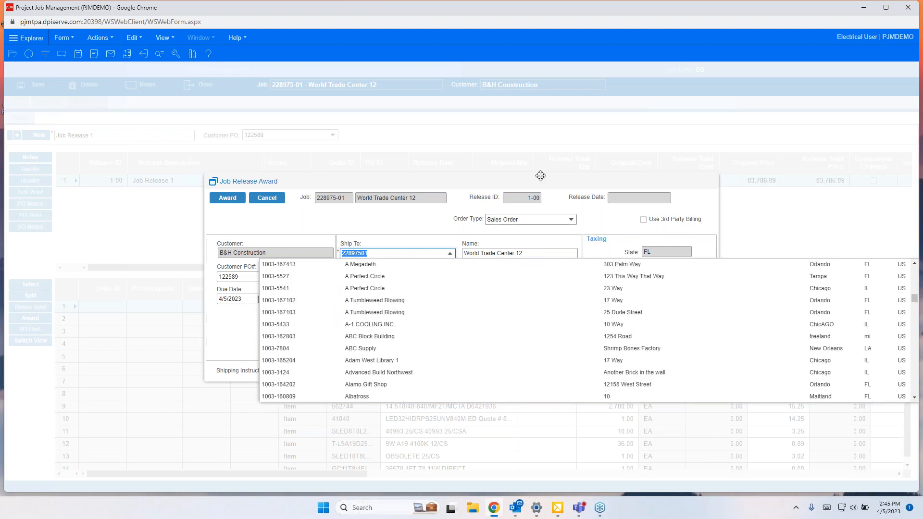
{"action": "left_click", "coordinate": [750, 210]}
{"action": "left_click", "coordinate": [513, 278]}
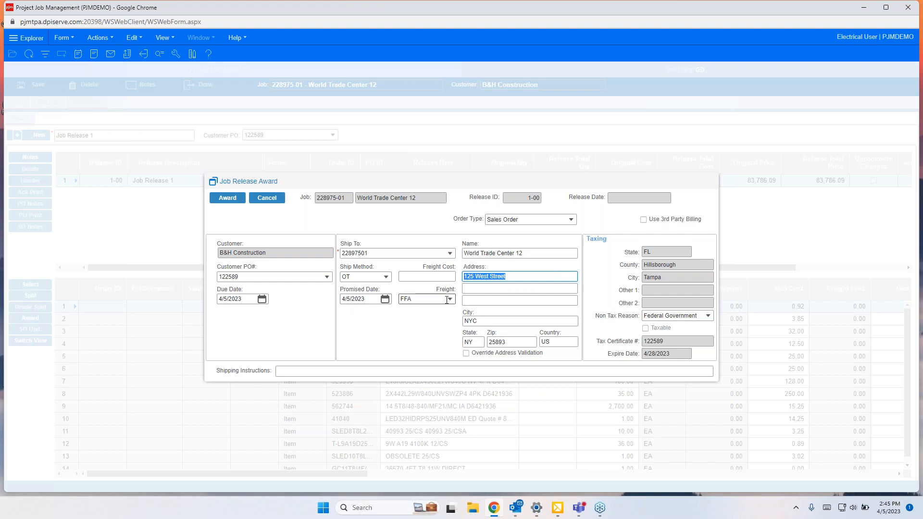
{"action": "left_click", "coordinate": [411, 299]}
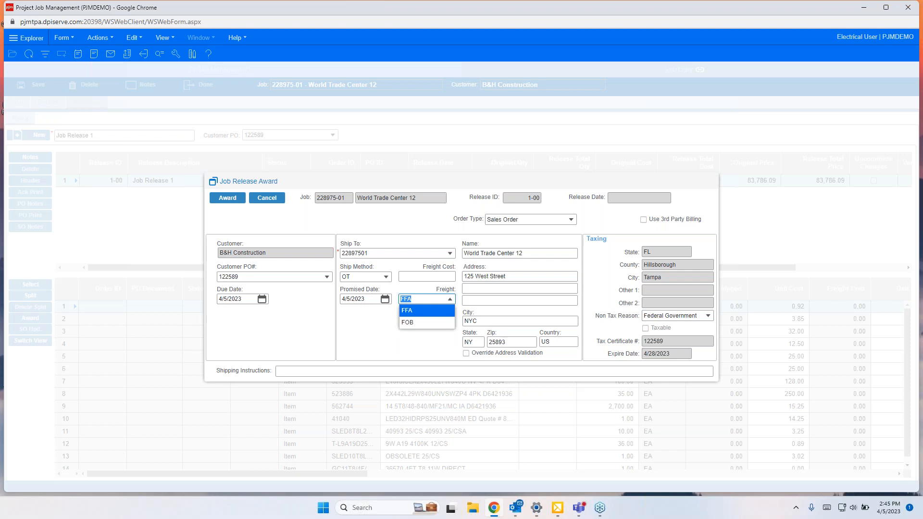
{"action": "left_click", "coordinate": [354, 339]}
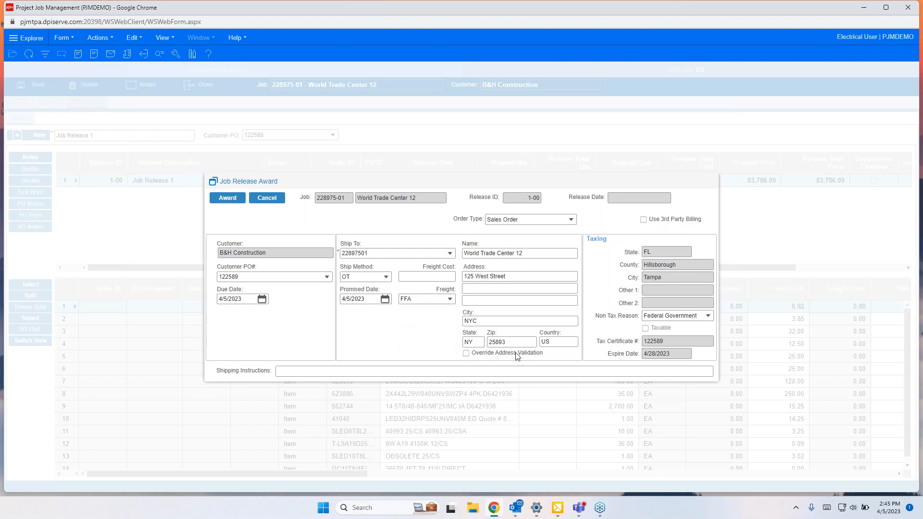
Step: Enter the shipping instructions "Call 24 hrs ahead" and award the job release
{"action": "left_click", "coordinate": [298, 371]}
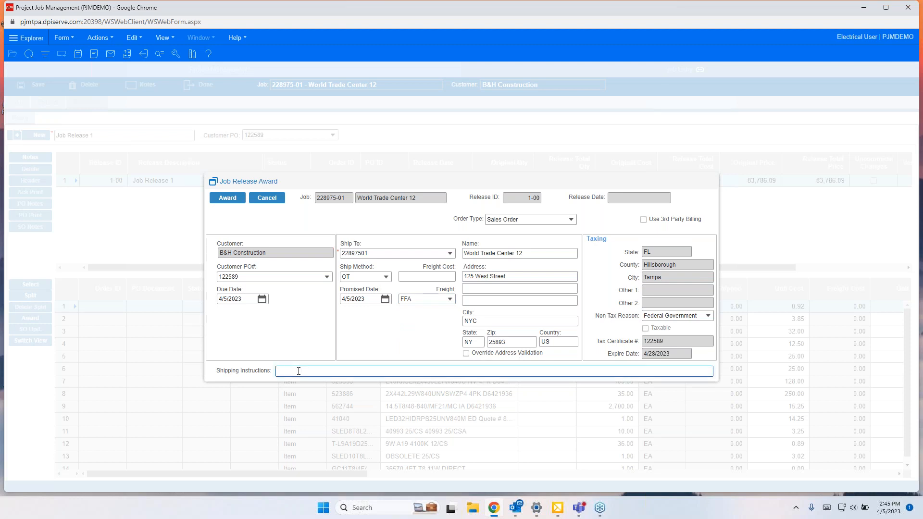
{"action": "type", "text": "24"}
{"action": "key", "text": "BackSpace"}
{"action": "key", "text": "BackSpace"}
{"action": "type", "text": "Call 24 hrs ahead"}
{"action": "left_click", "coordinate": [229, 196]}
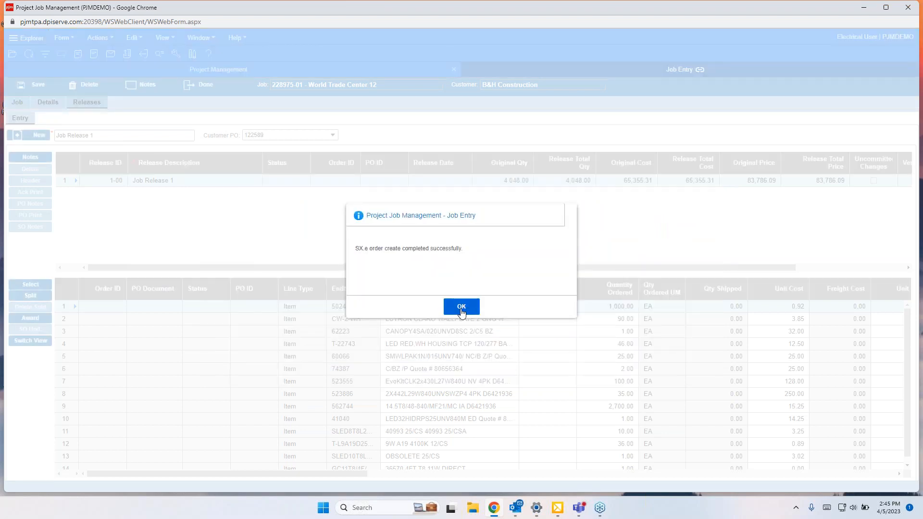
{"action": "left_click", "coordinate": [461, 309]}
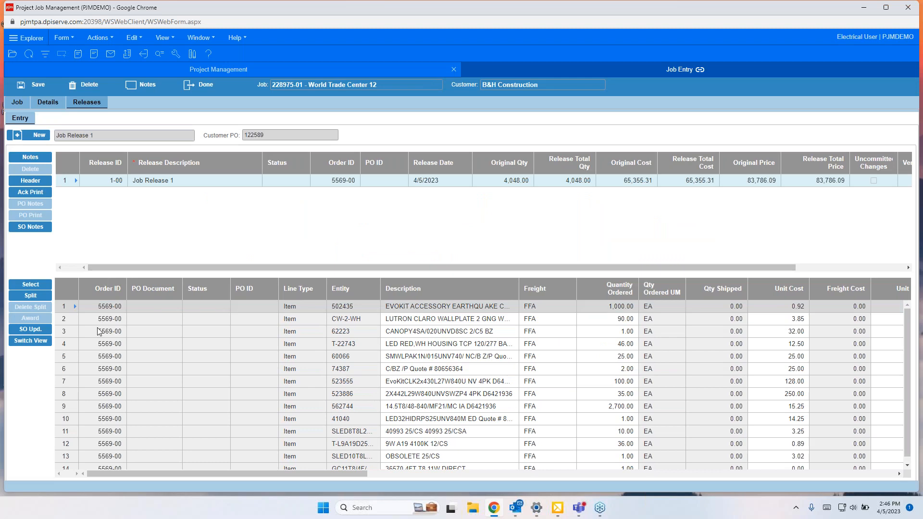
Step: Refresh the job release and review the order and PO numbers assigned to its lines
{"action": "left_click", "coordinate": [42, 105]}
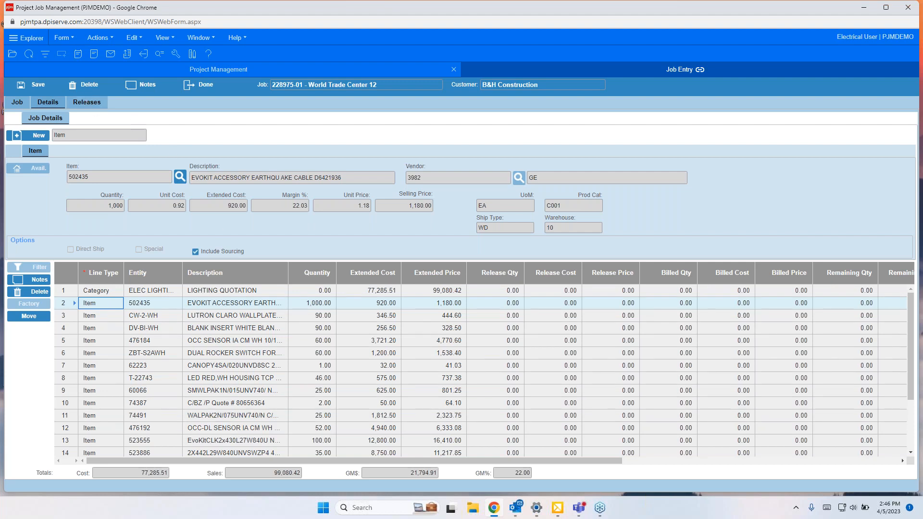
{"action": "left_click", "coordinate": [87, 103]}
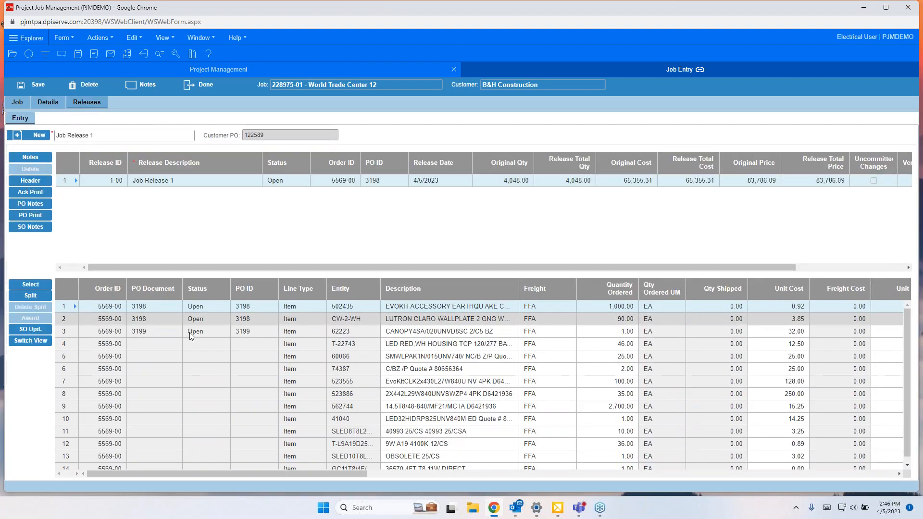
{"action": "scroll", "coordinate": [179, 380], "scroll_direction": "down", "scroll_amount": 1}
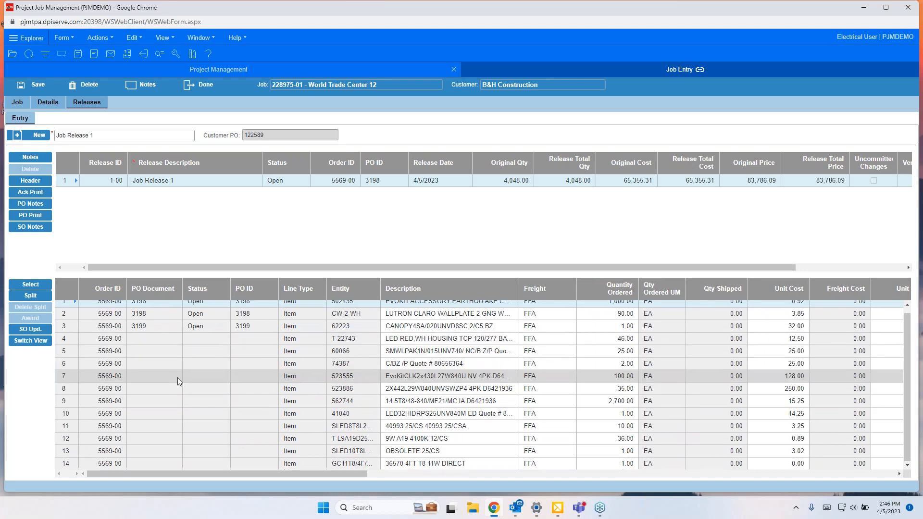
{"action": "scroll", "coordinate": [179, 387], "scroll_direction": "up", "scroll_amount": 1}
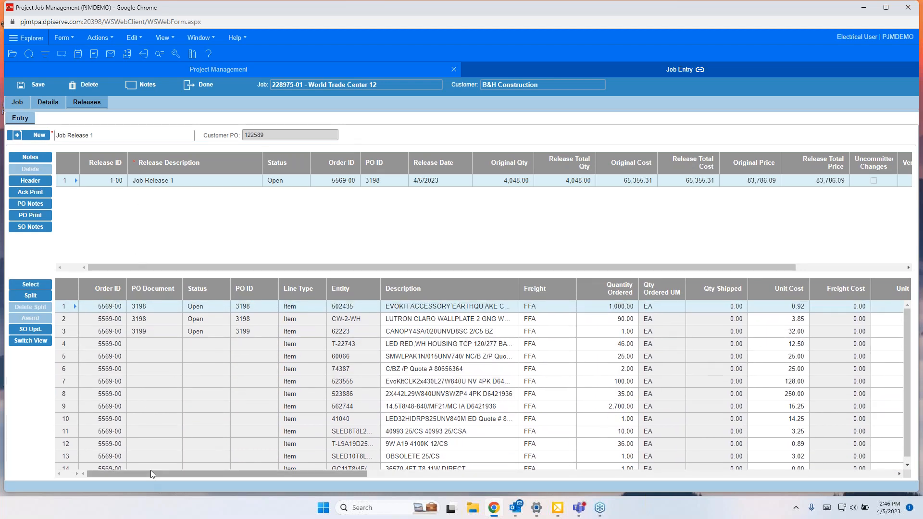
{"action": "left_click", "coordinate": [396, 180]}
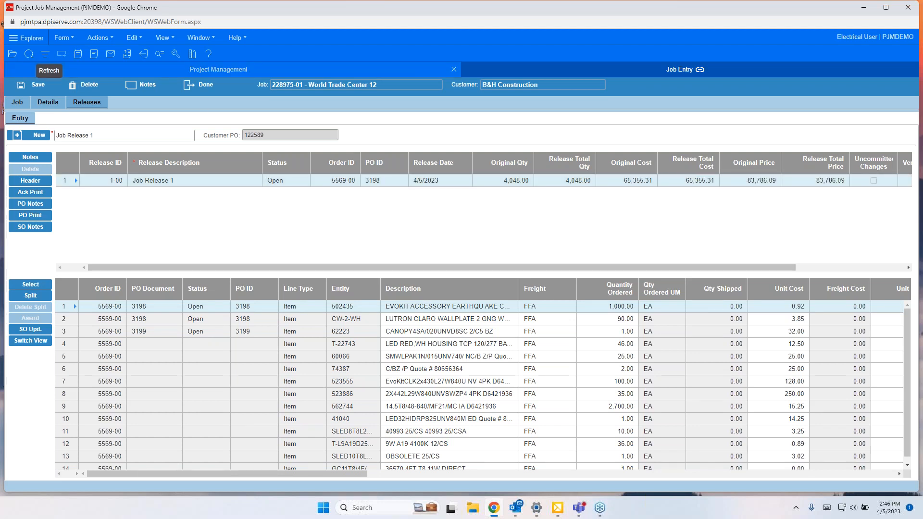
{"action": "left_click", "coordinate": [29, 54]}
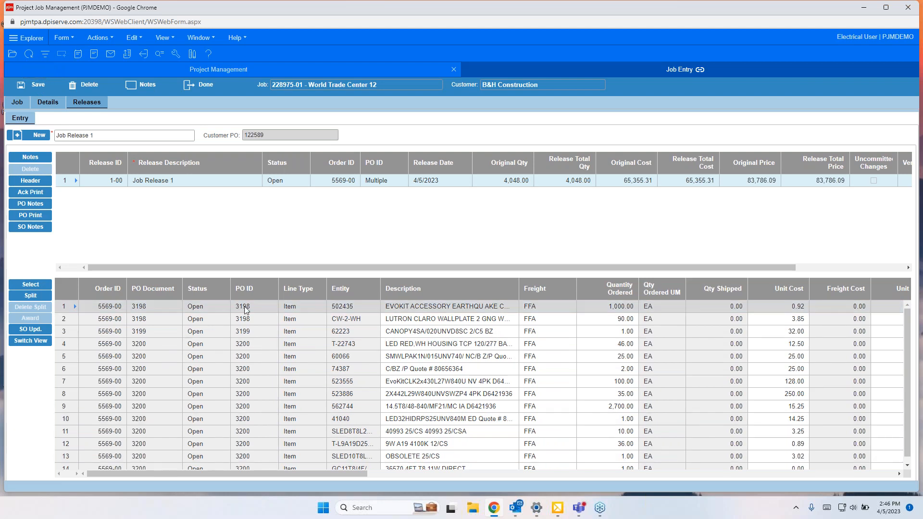
{"action": "scroll", "coordinate": [251, 431], "scroll_direction": "down", "scroll_amount": 1}
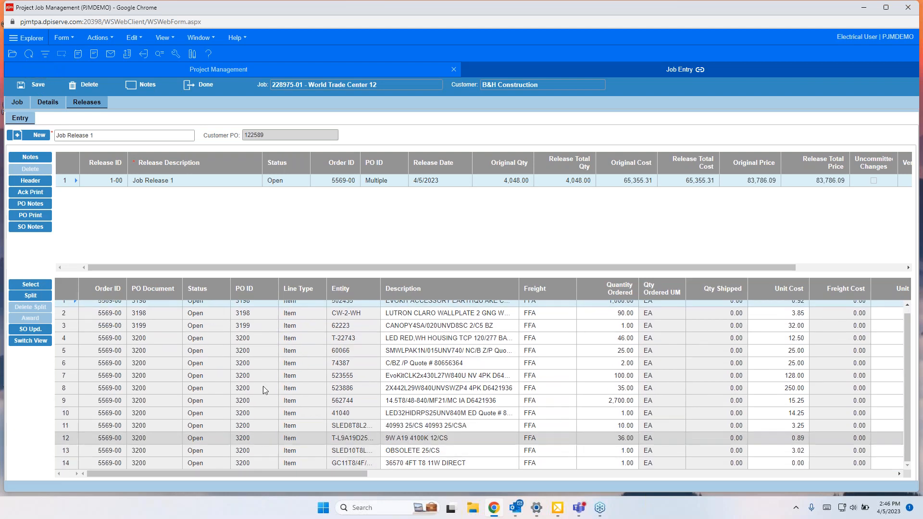
{"action": "scroll", "coordinate": [267, 343], "scroll_direction": "up", "scroll_amount": 1}
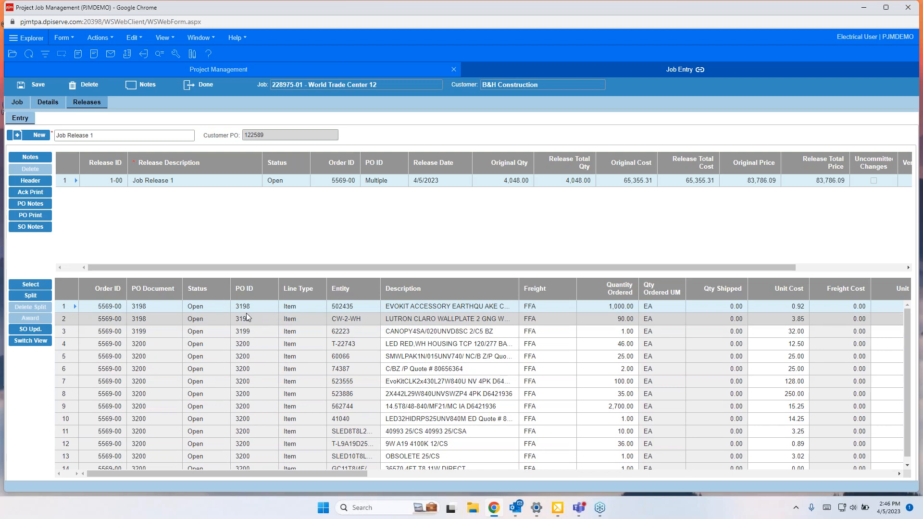
Step: Print purchase order 3198 for GE and close the PDF preview
{"action": "left_click", "coordinate": [34, 217]}
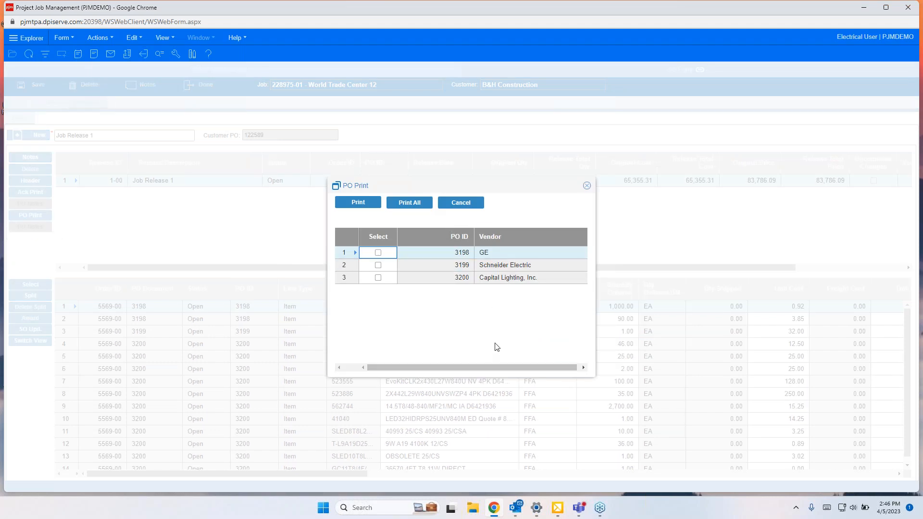
{"action": "left_click", "coordinate": [378, 252]}
{"action": "left_click", "coordinate": [365, 204]}
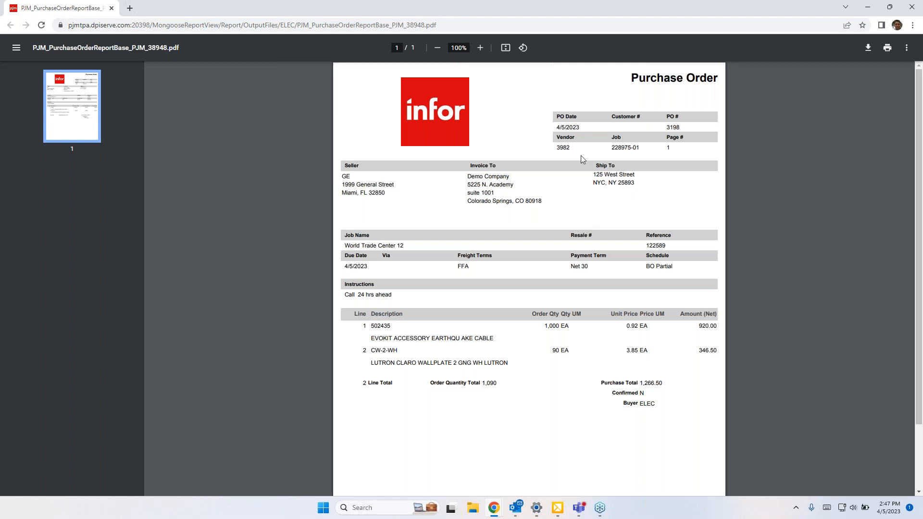
{"action": "left_click", "coordinate": [111, 9]}
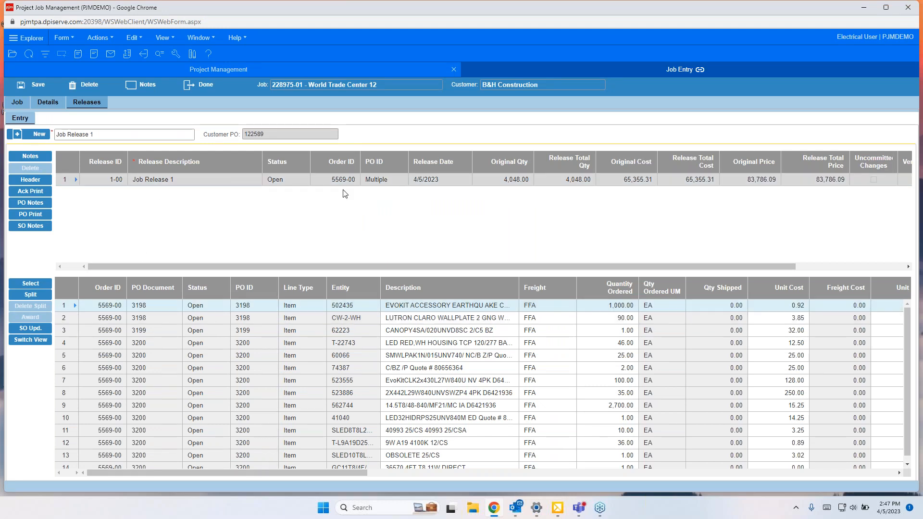
Step: Set the unit price of release line 3 (62223) to 50 and update the sales order
{"action": "left_click", "coordinate": [130, 319]}
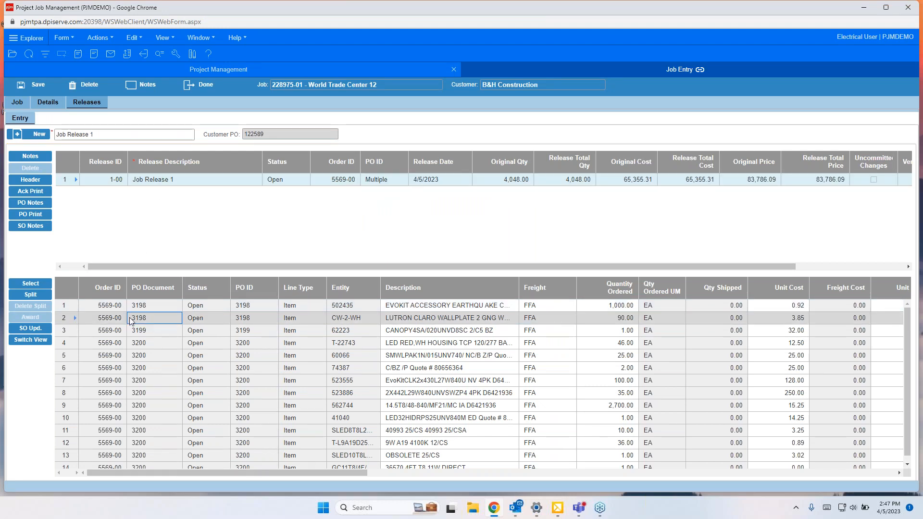
{"action": "left_click", "coordinate": [738, 332]}
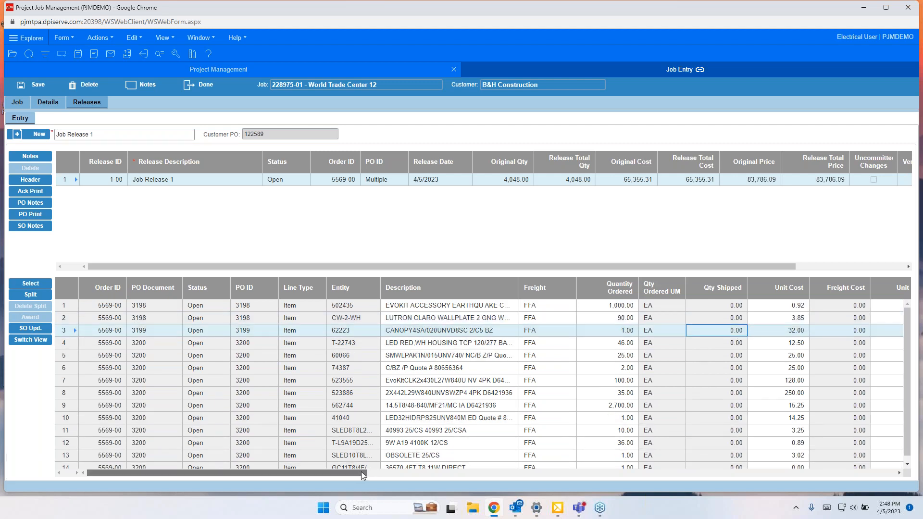
{"action": "left_click_drag", "start_coordinate": [359, 472], "coordinate": [434, 460]}
{"action": "left_click", "coordinate": [239, 330]}
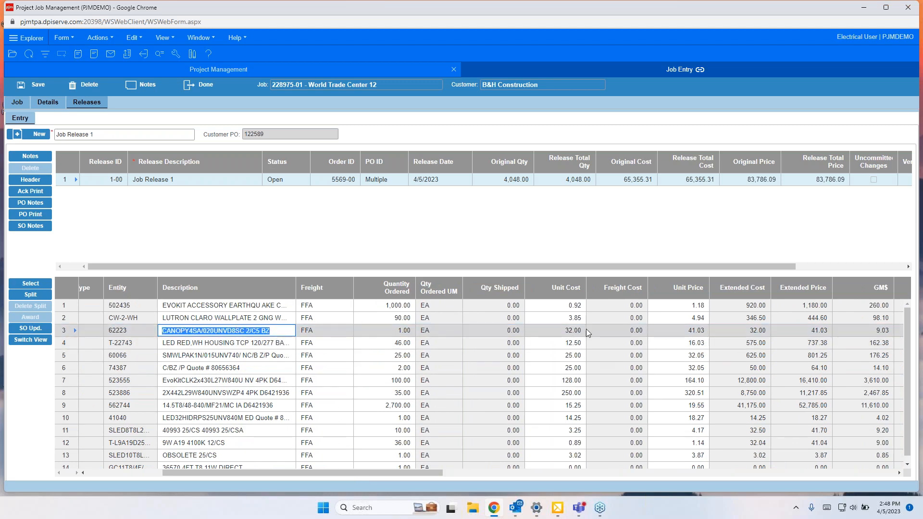
{"action": "left_click", "coordinate": [379, 331]}
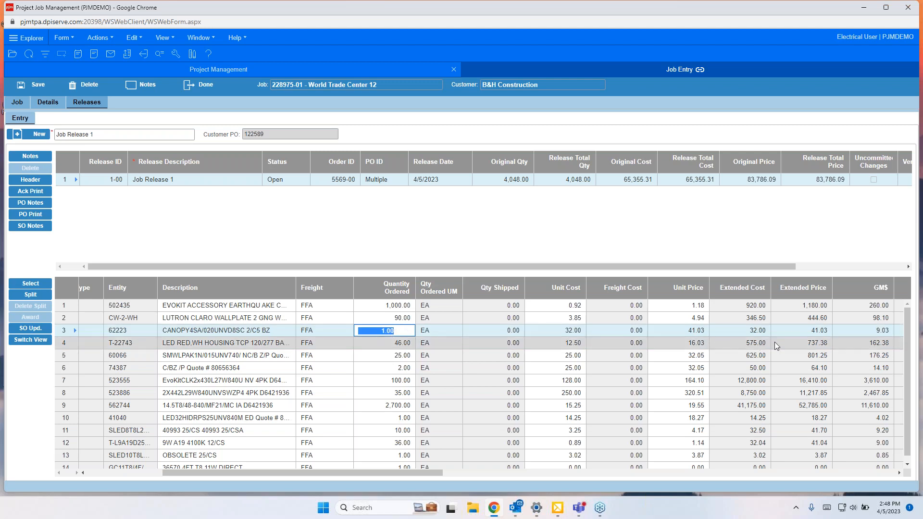
{"action": "left_click", "coordinate": [687, 330]}
{"action": "type", "text": "50"}
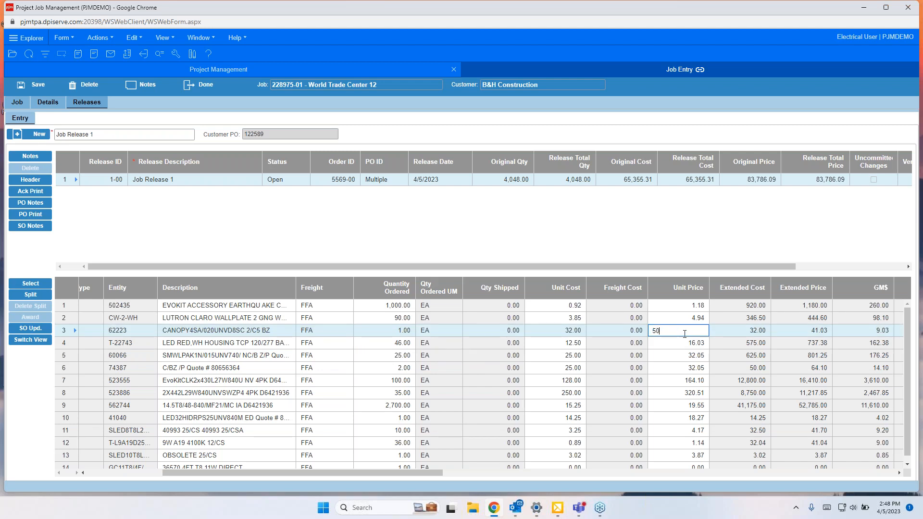
{"action": "key", "text": "Return"}
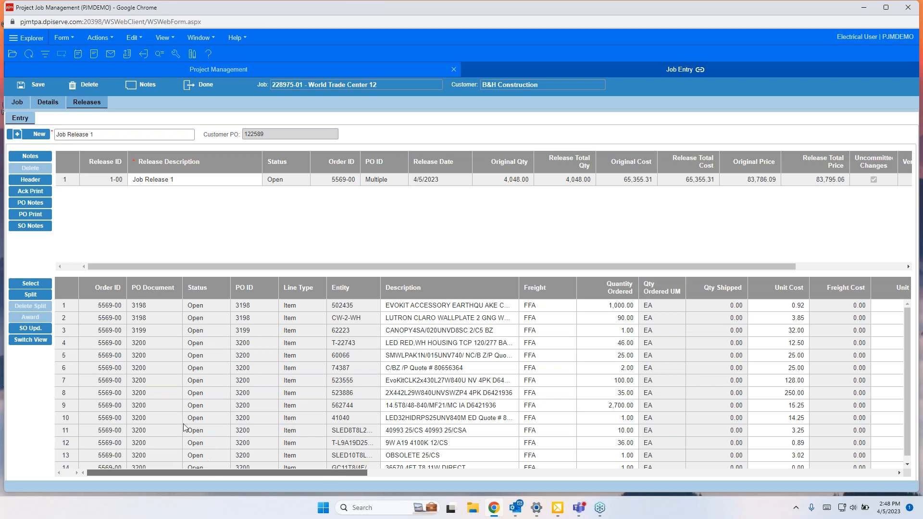
{"action": "left_click", "coordinate": [30, 330]}
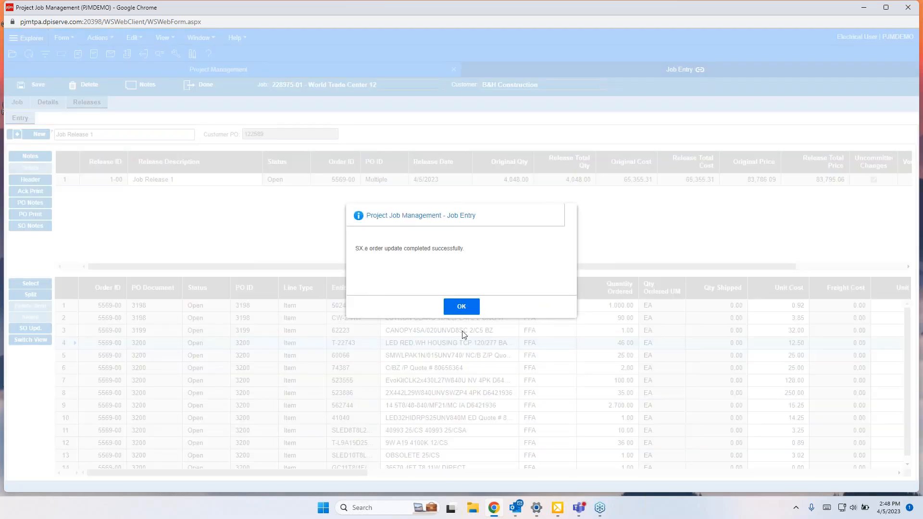
{"action": "left_click", "coordinate": [461, 308]}
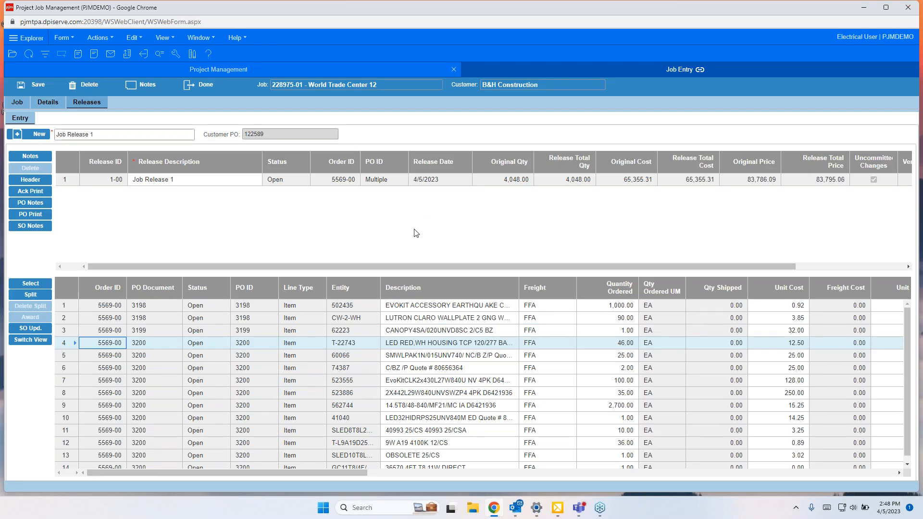
Step: Browse the job's Details, Job and Releases tabs, then close the job entry form
{"action": "left_click", "coordinate": [48, 102]}
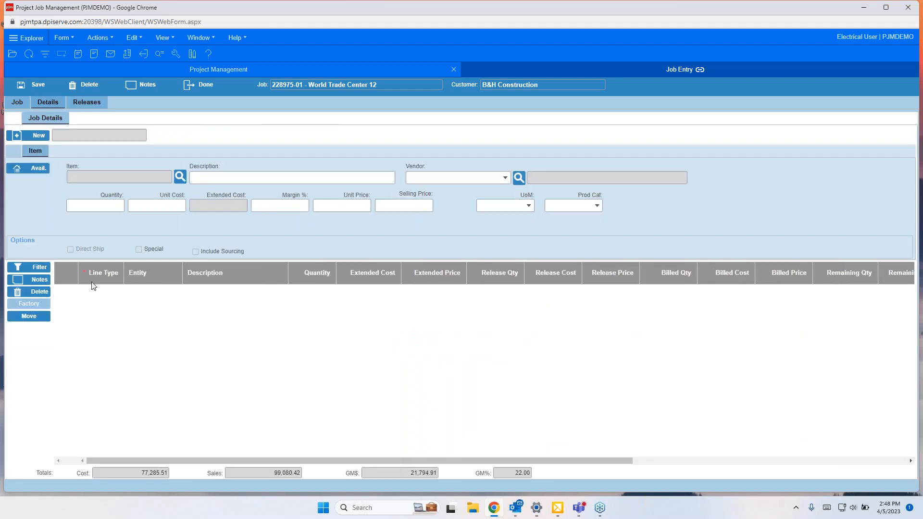
{"action": "left_click", "coordinate": [22, 105]}
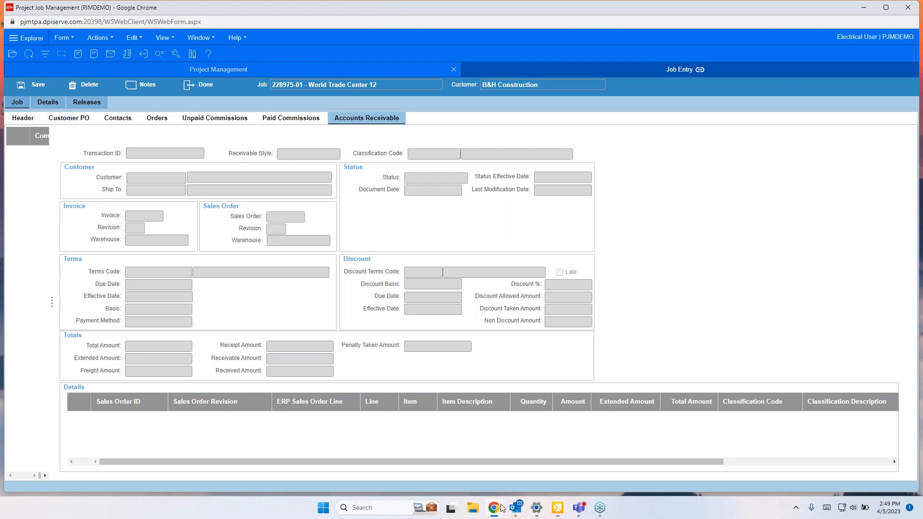
{"action": "mouse_move", "coordinate": [546, 514]}
{"action": "left_click", "coordinate": [44, 104]}
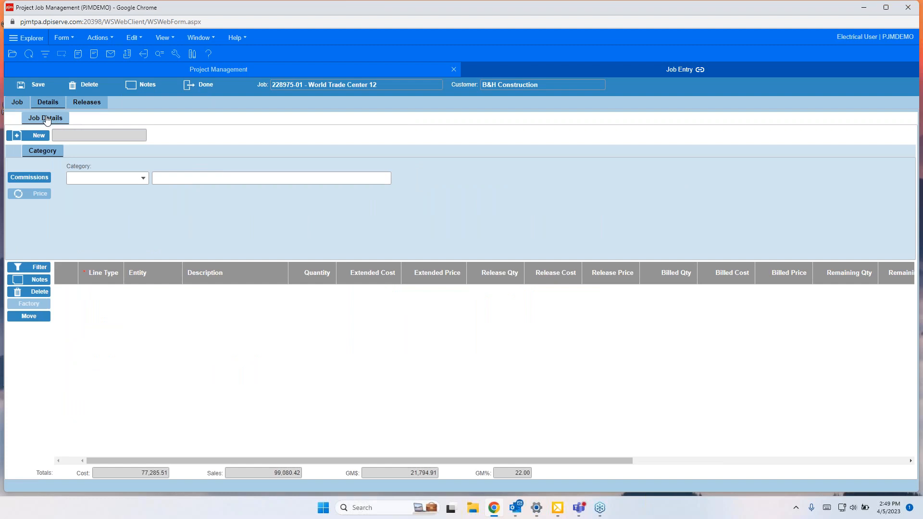
{"action": "left_click", "coordinate": [87, 103]}
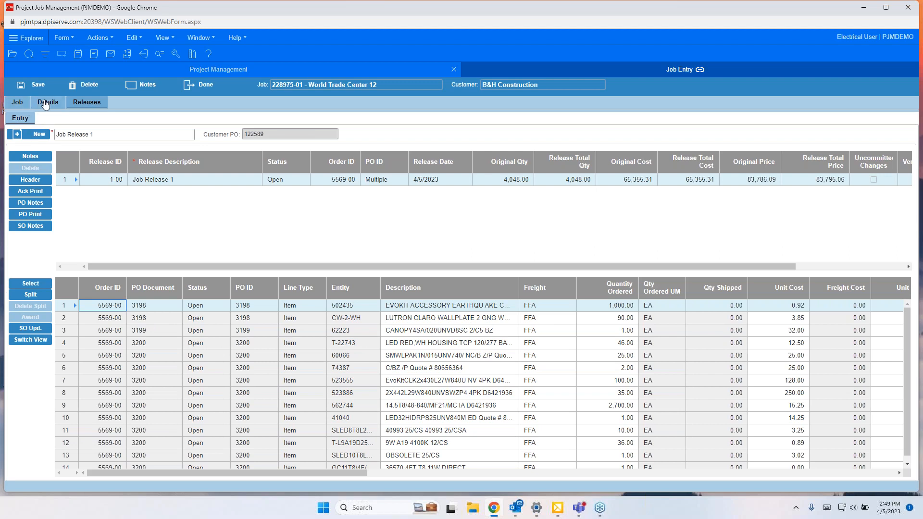
{"action": "left_click", "coordinate": [46, 104]}
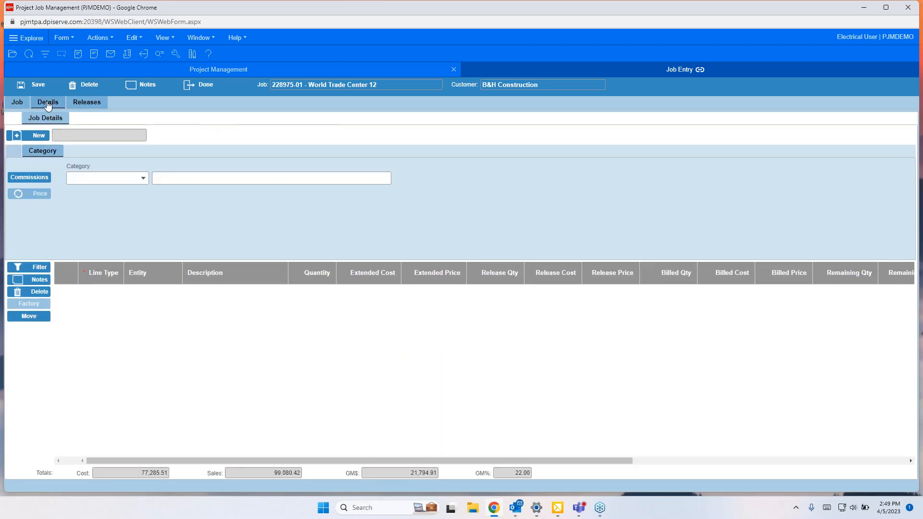
{"action": "left_click", "coordinate": [210, 87]}
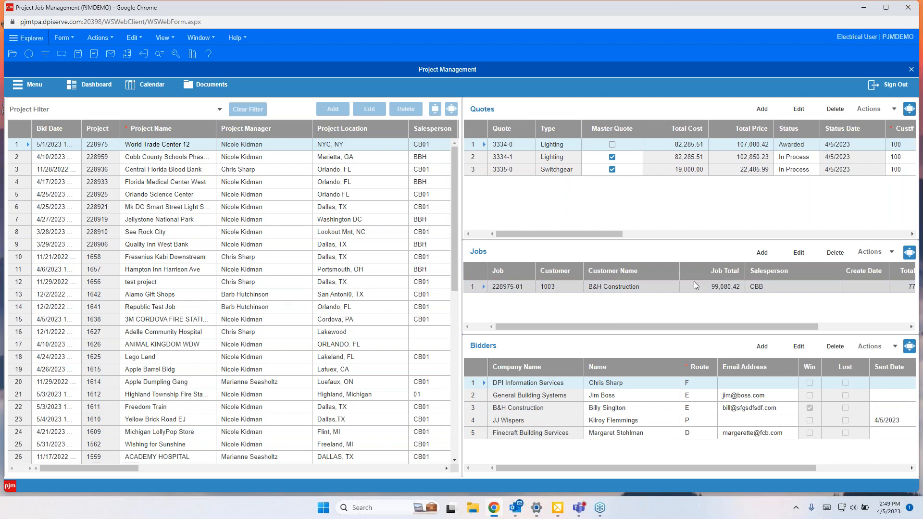
Step: Open the submittals for job 228975-01 and close the empty submittal entry form
{"action": "left_click", "coordinate": [721, 288]}
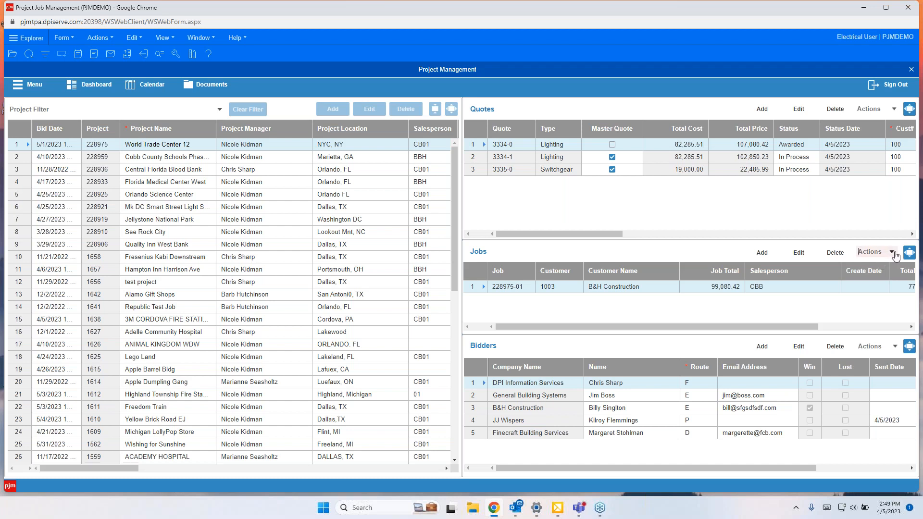
{"action": "left_click", "coordinate": [891, 252]}
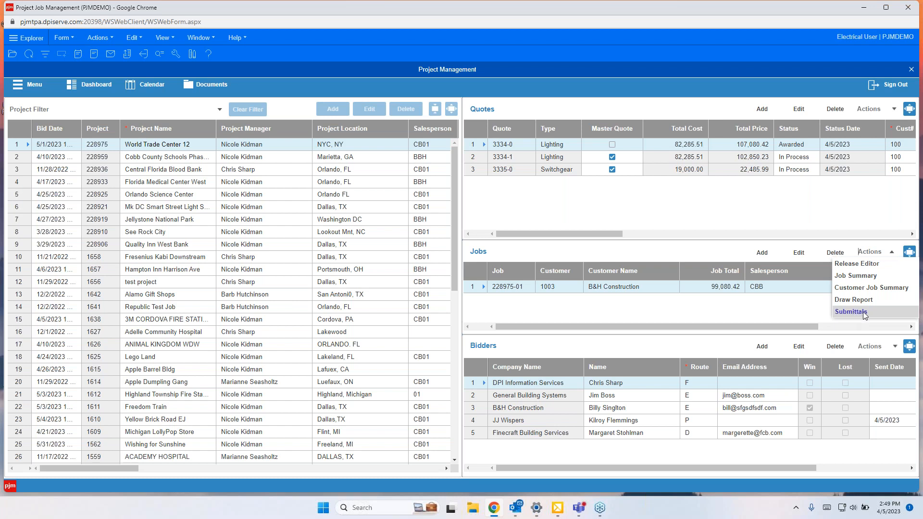
{"action": "left_click", "coordinate": [863, 313]}
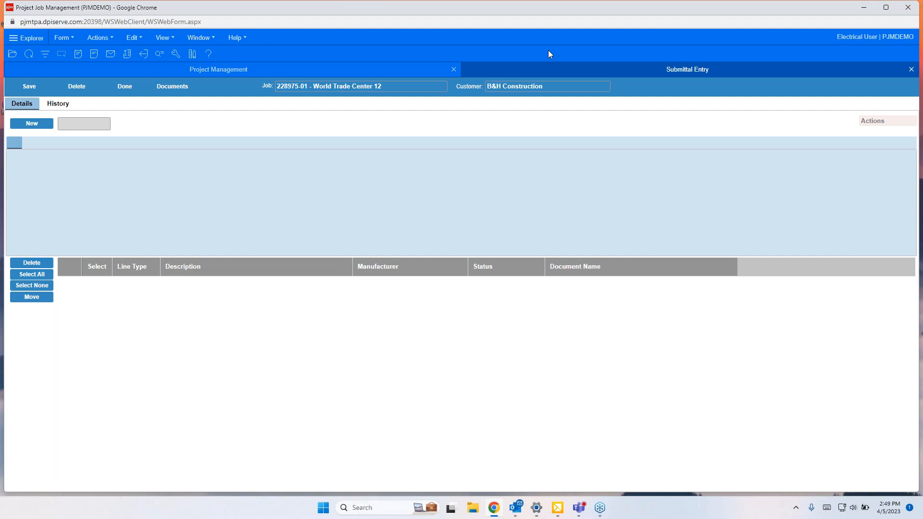
{"action": "left_click", "coordinate": [911, 69]}
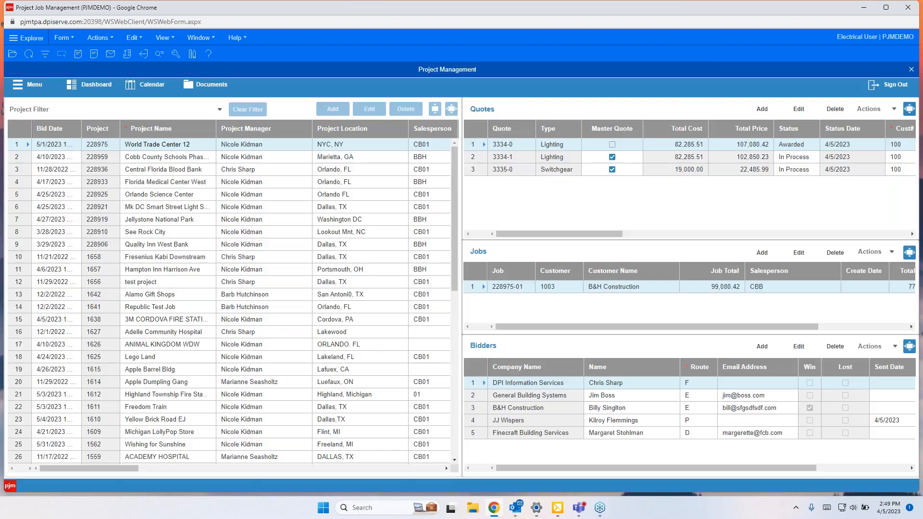
Step: Open the submittals for the Florida Medical Center West job and review each of its document lines
{"action": "left_click", "coordinate": [160, 182]}
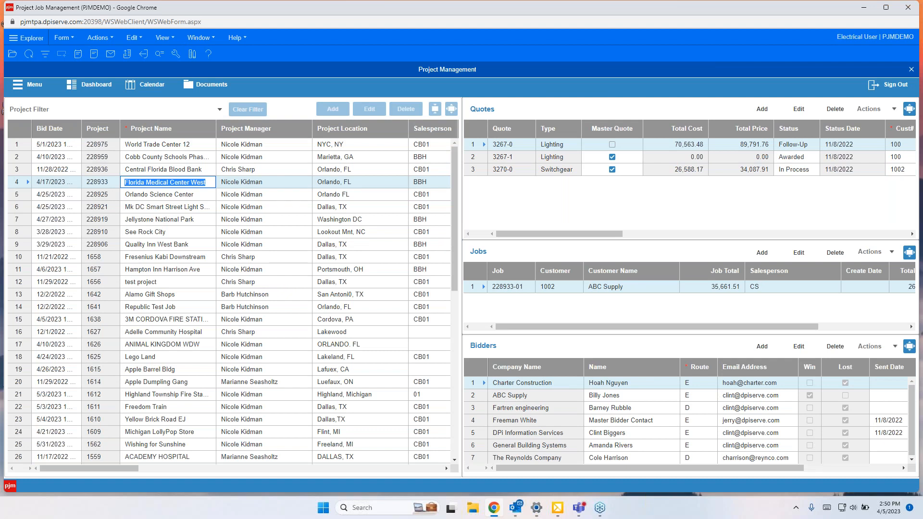
{"action": "left_click", "coordinate": [869, 251]}
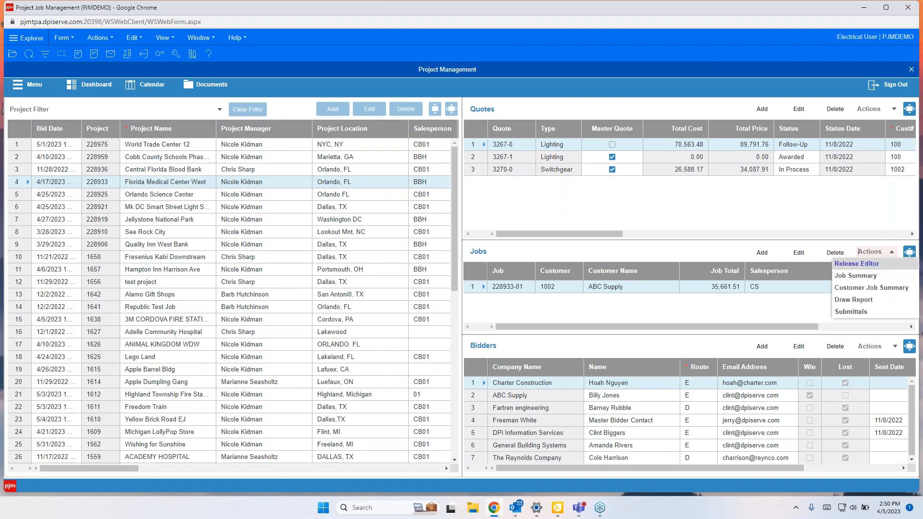
{"action": "left_click", "coordinate": [850, 314]}
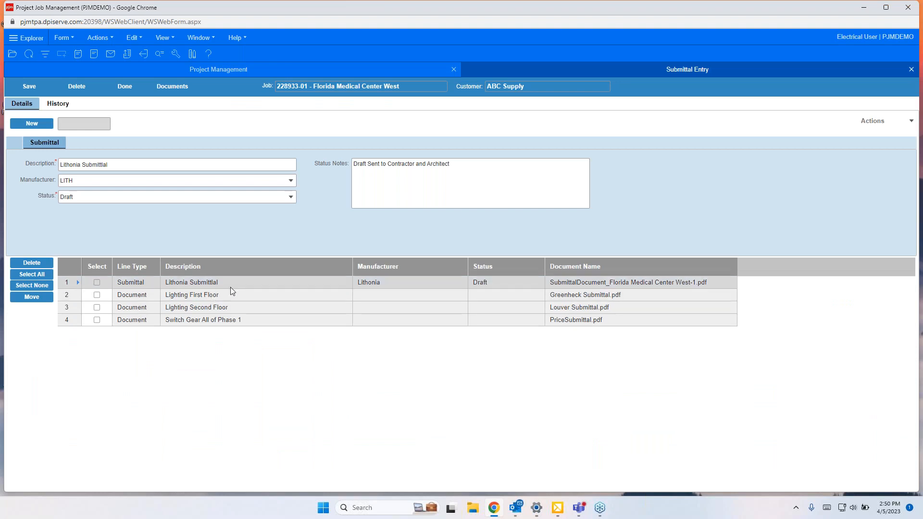
{"action": "left_click", "coordinate": [236, 294]}
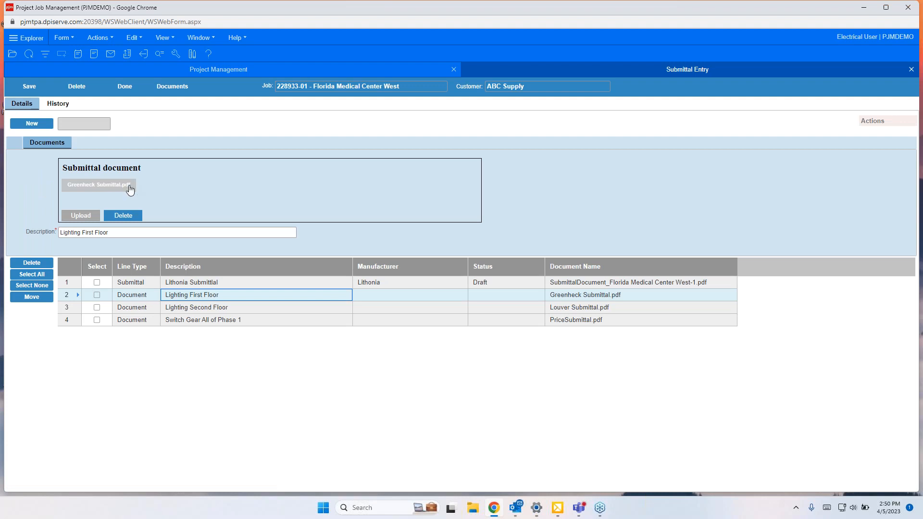
{"action": "left_click", "coordinate": [237, 307]}
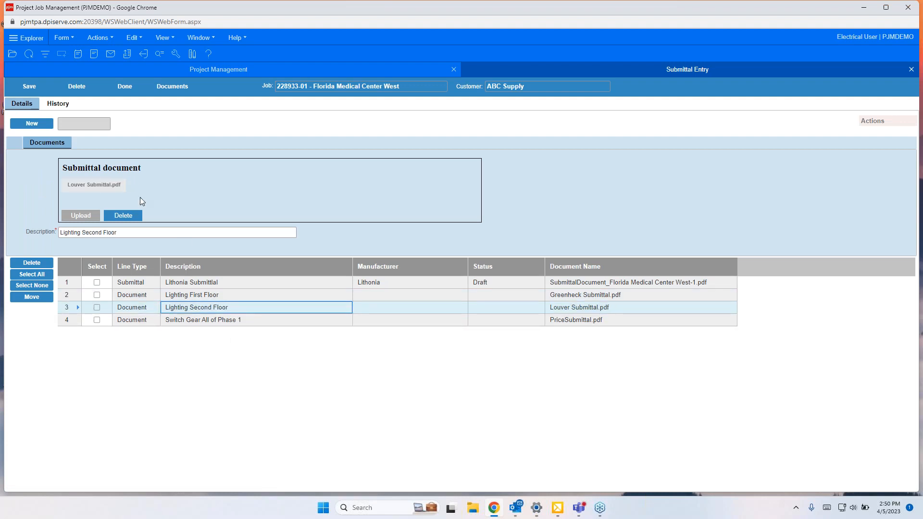
{"action": "left_click", "coordinate": [246, 321]}
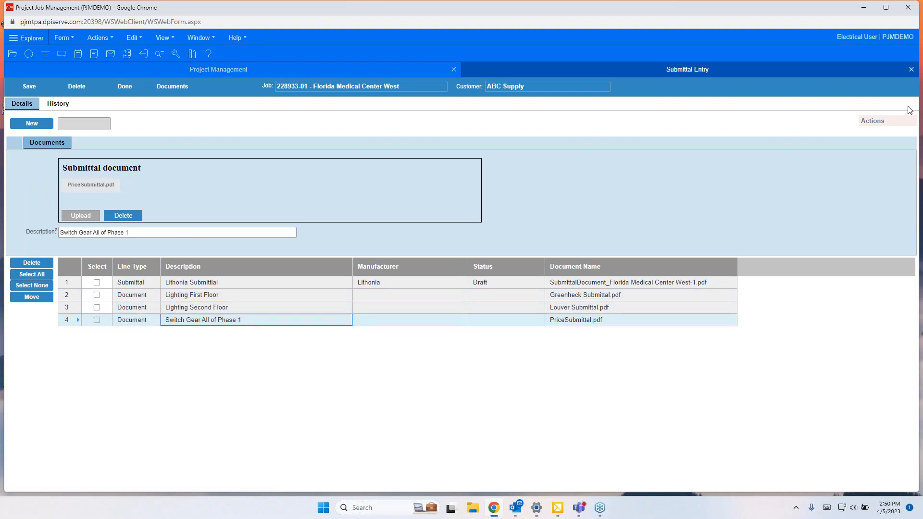
{"action": "left_click", "coordinate": [888, 123]}
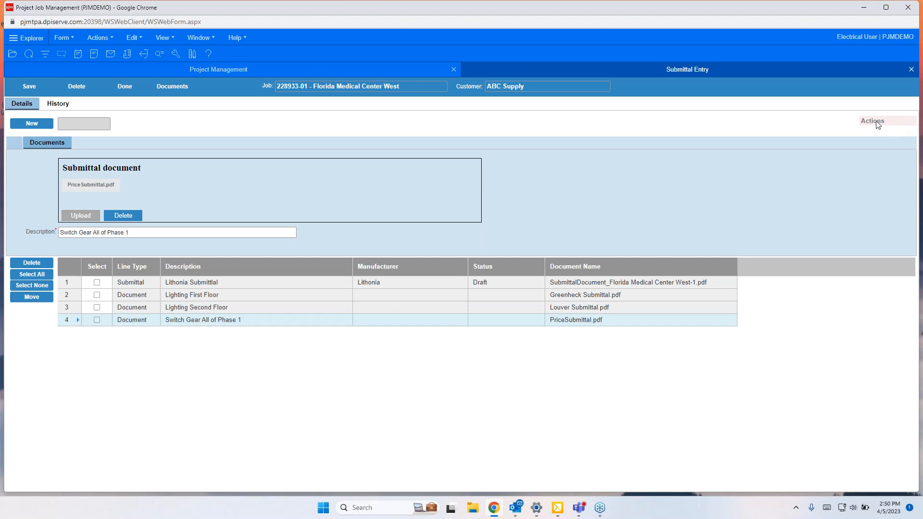
Step: Select the Lithonia Submittal line and send the submittal by e-mail, enlarging the generated message
{"action": "left_click", "coordinate": [97, 283]}
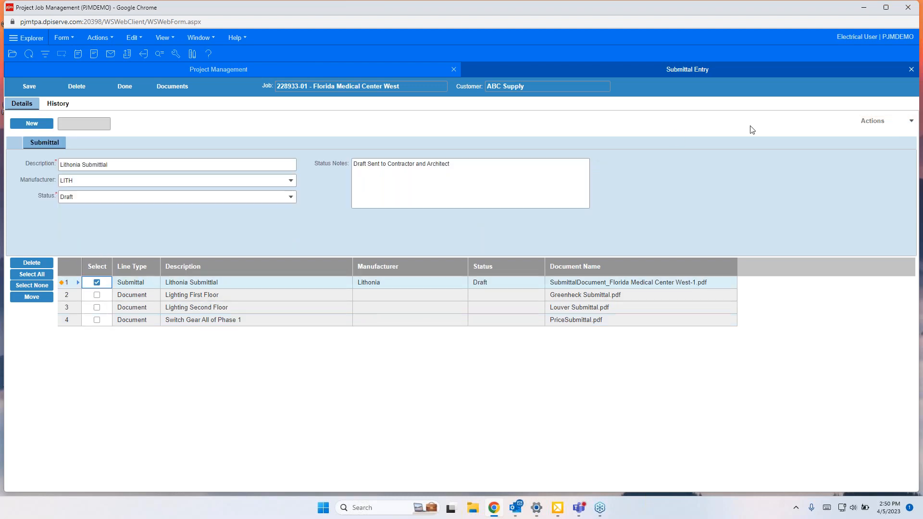
{"action": "left_click", "coordinate": [884, 121]}
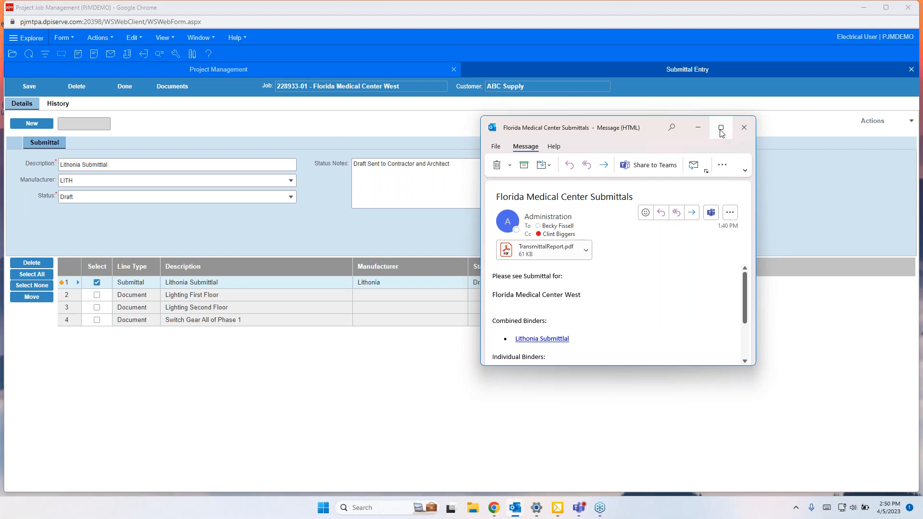
{"action": "left_click", "coordinate": [720, 129]}
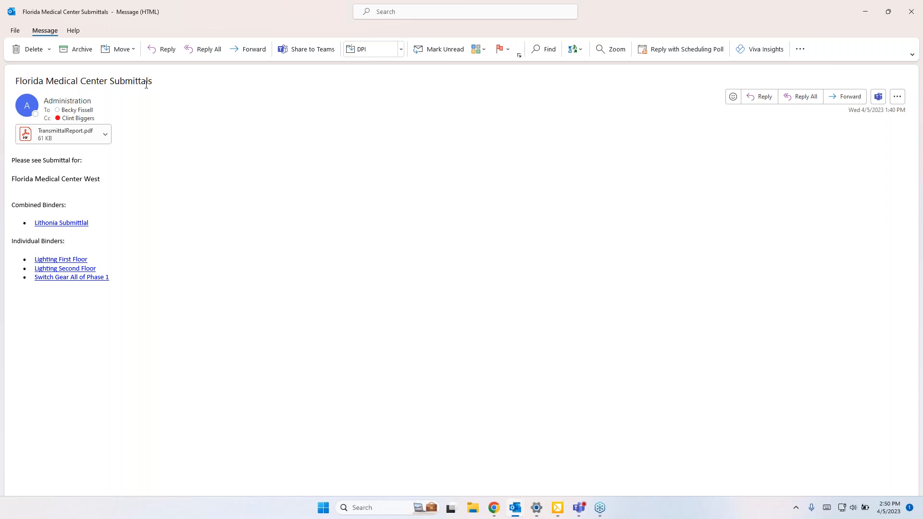
Step: Open the TransmittalReport.pdf attachment, read through the transmittal, and close it
{"action": "left_click", "coordinate": [66, 138]}
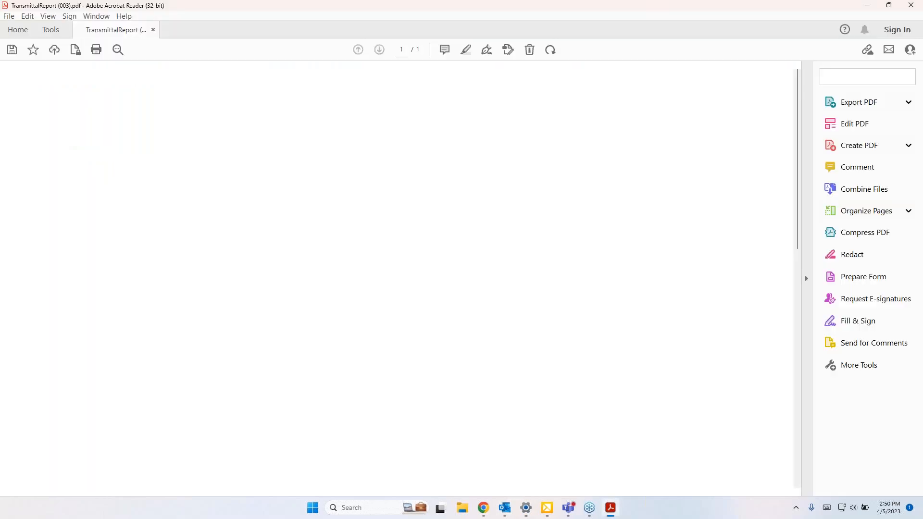
{"action": "scroll", "coordinate": [357, 219], "scroll_direction": "down", "scroll_amount": 1}
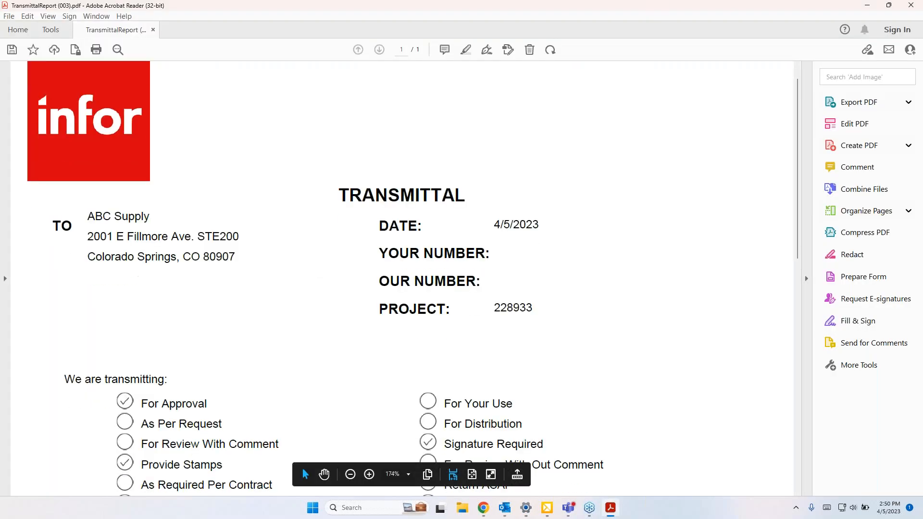
{"action": "scroll", "coordinate": [566, 245], "scroll_direction": "down", "scroll_amount": 12}
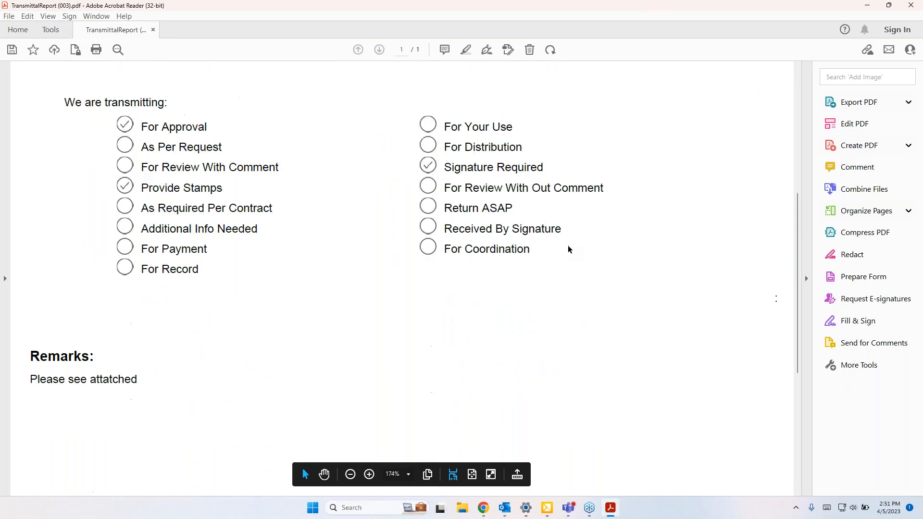
{"action": "scroll", "coordinate": [168, 391], "scroll_direction": "down", "scroll_amount": 6}
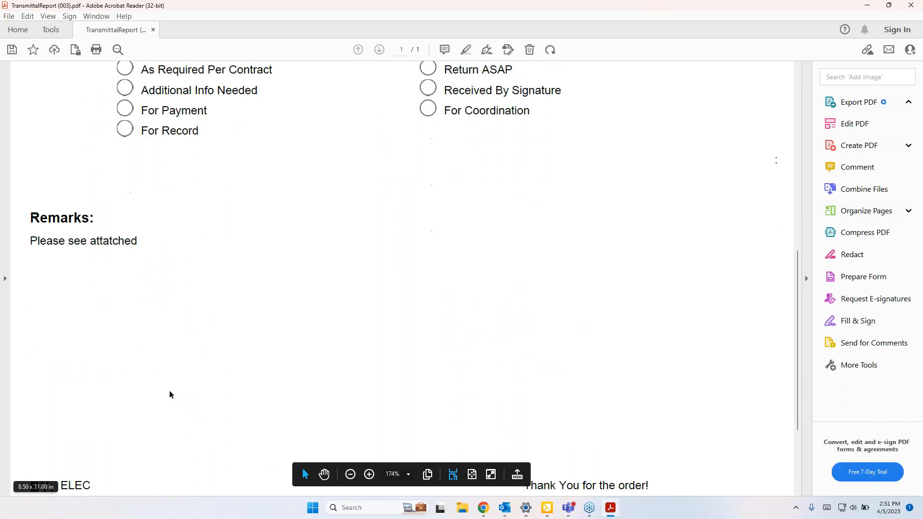
{"action": "left_click", "coordinate": [911, 6]}
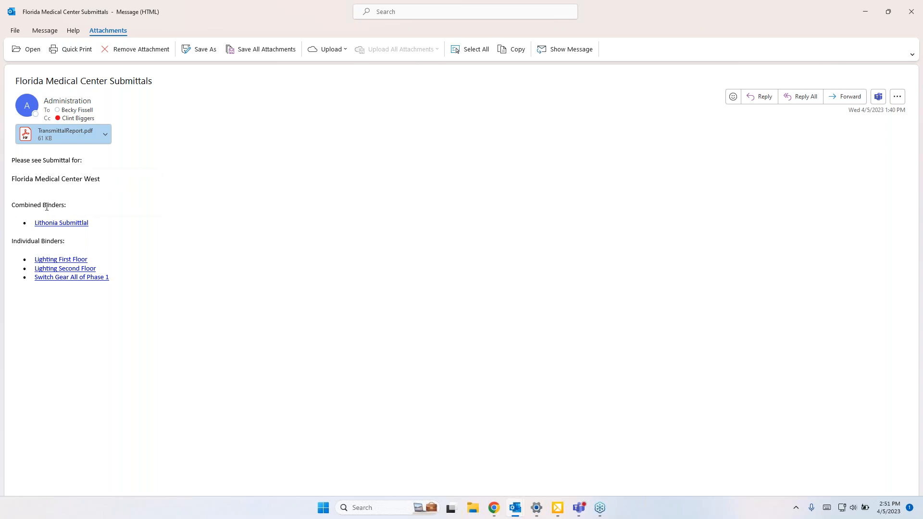
Step: Open the Lithonia Submittal binder link from the e-mail and page through the combined submittal PDF, then close it
{"action": "left_click", "coordinate": [76, 223]}
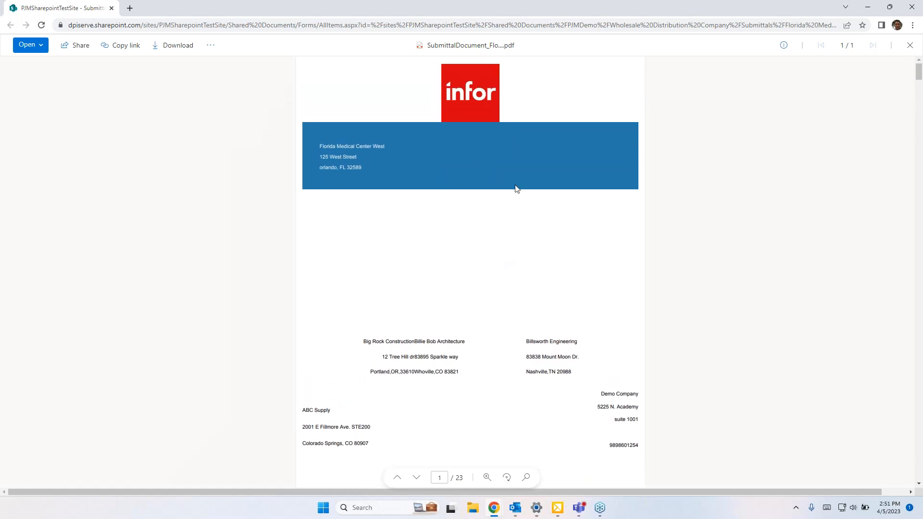
{"action": "scroll", "coordinate": [515, 150], "scroll_direction": "down", "scroll_amount": 4}
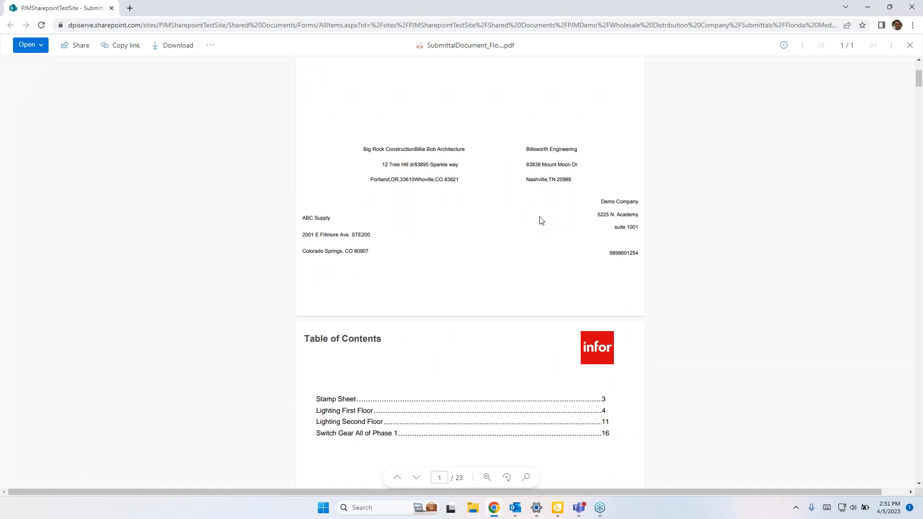
{"action": "scroll", "coordinate": [541, 219], "scroll_direction": "down", "scroll_amount": 2}
{"action": "scroll", "coordinate": [540, 220], "scroll_direction": "down", "scroll_amount": 3}
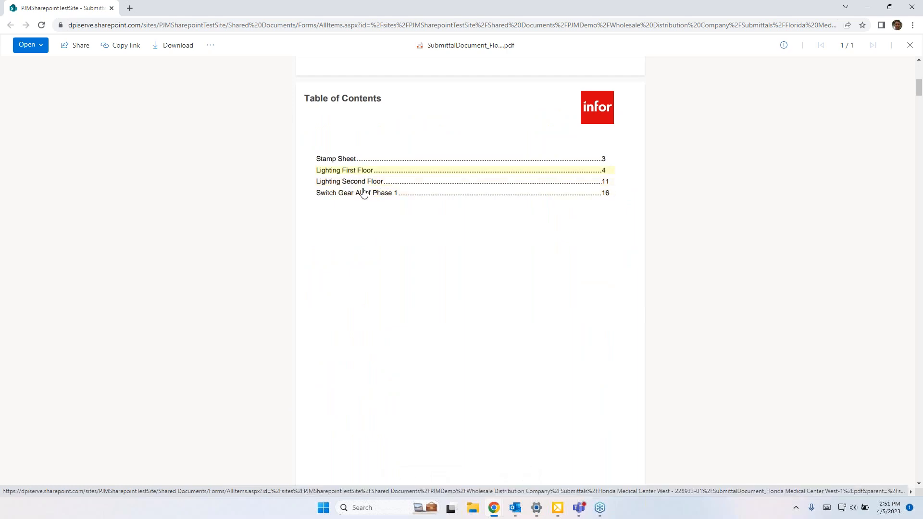
{"action": "scroll", "coordinate": [406, 254], "scroll_direction": "down", "scroll_amount": 7}
{"action": "scroll", "coordinate": [413, 257], "scroll_direction": "down", "scroll_amount": 5}
{"action": "scroll", "coordinate": [414, 257], "scroll_direction": "down", "scroll_amount": 6}
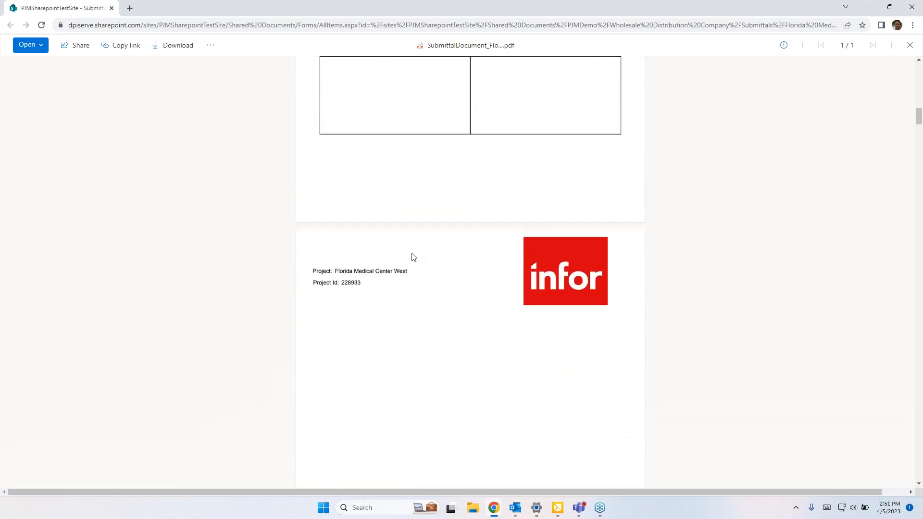
{"action": "scroll", "coordinate": [413, 257], "scroll_direction": "down", "scroll_amount": 8}
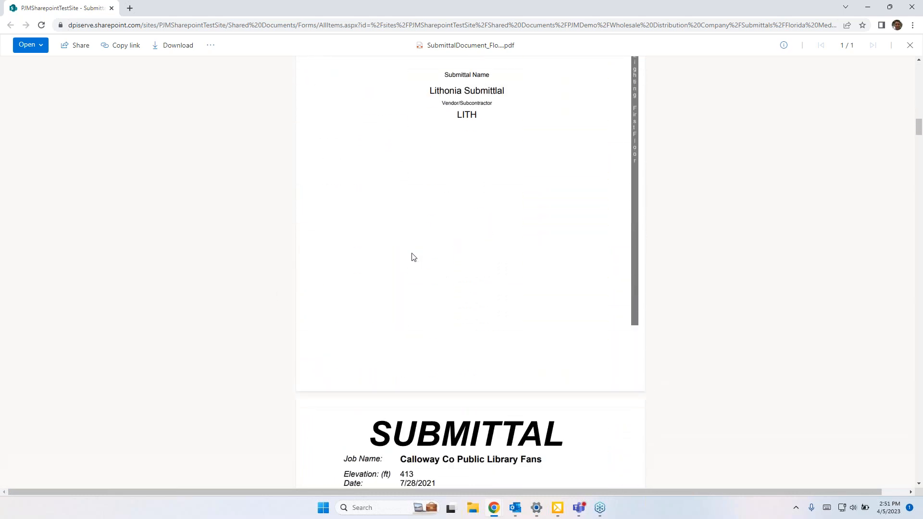
{"action": "scroll", "coordinate": [412, 257], "scroll_direction": "down", "scroll_amount": 15}
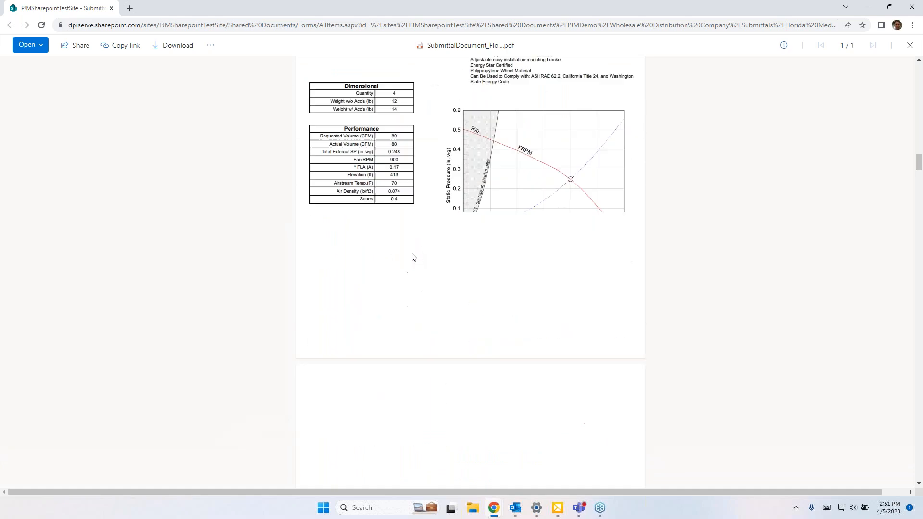
{"action": "scroll", "coordinate": [413, 257], "scroll_direction": "down", "scroll_amount": 5}
{"action": "scroll", "coordinate": [423, 260], "scroll_direction": "up", "scroll_amount": 10}
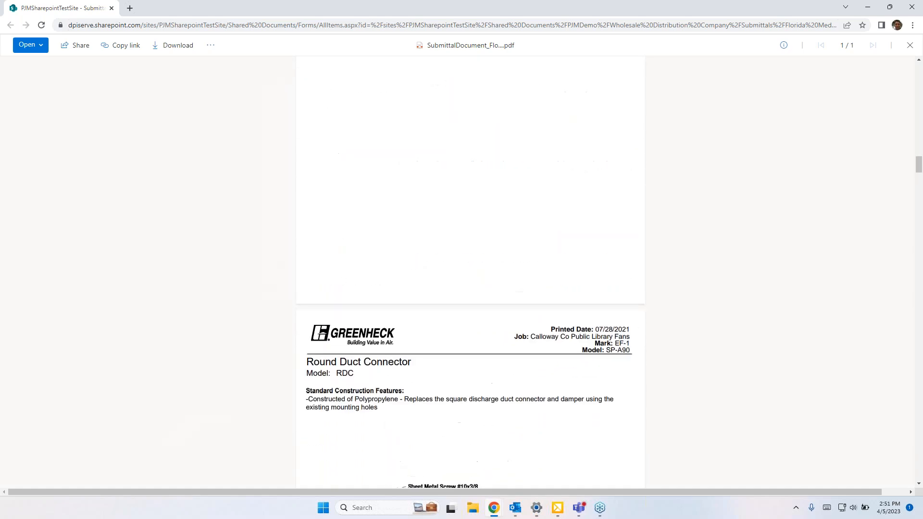
{"action": "scroll", "coordinate": [371, 202], "scroll_direction": "up", "scroll_amount": 1}
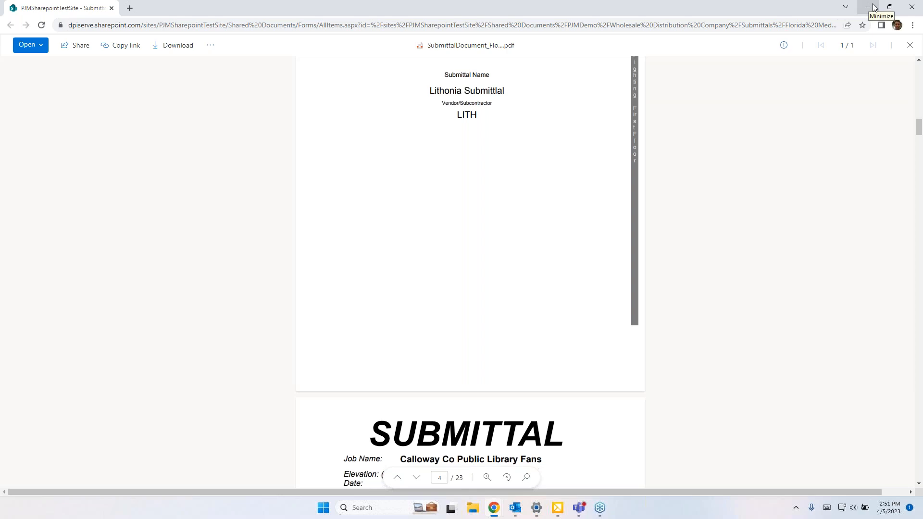
{"action": "left_click", "coordinate": [915, 9]}
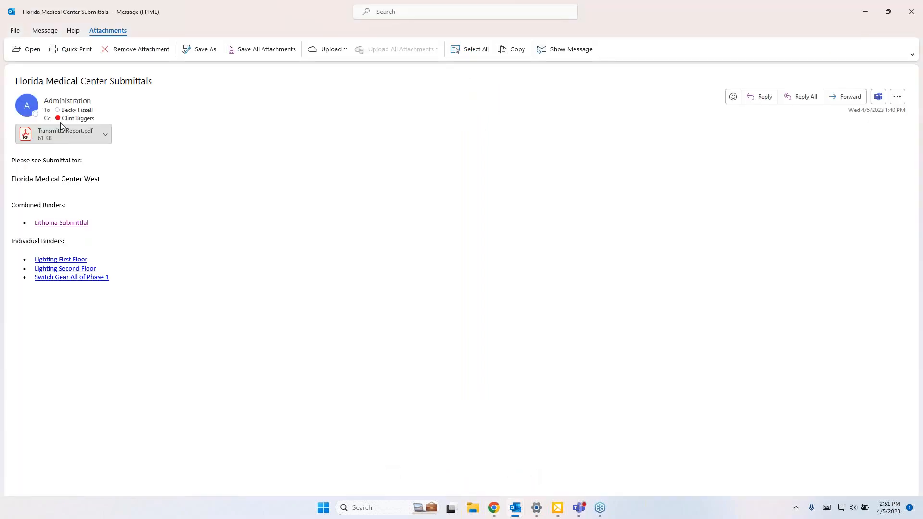
Step: Open the job's submittal documents folder in SharePoint, close it, and finish the submittal entry form
{"action": "left_click", "coordinate": [494, 508]}
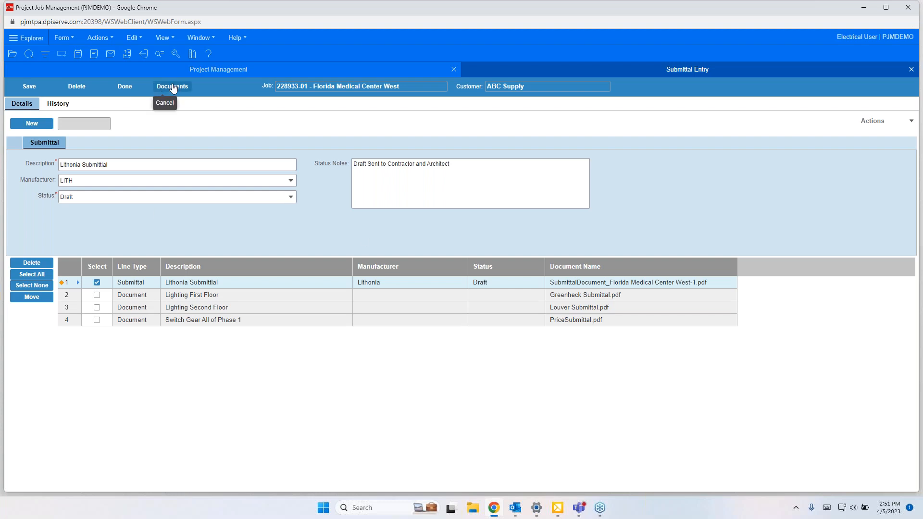
{"action": "left_click", "coordinate": [172, 87]}
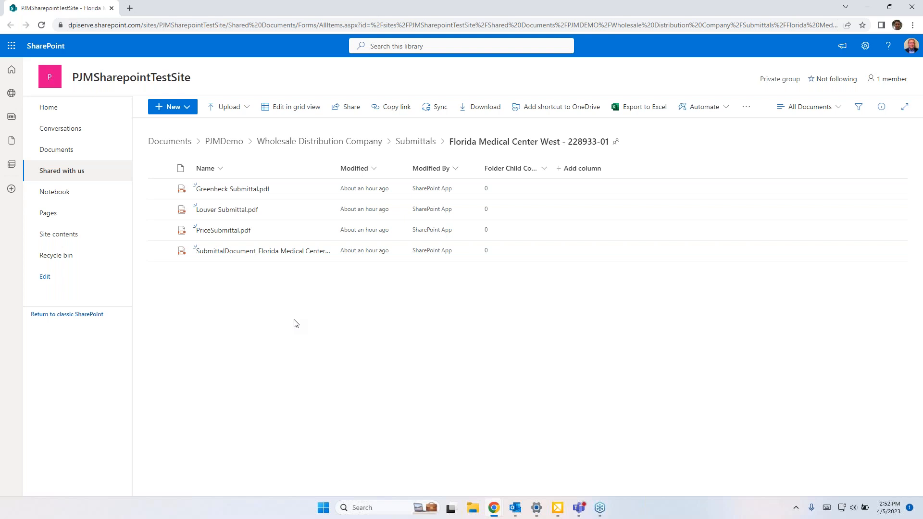
{"action": "mouse_move", "coordinate": [244, 191]}
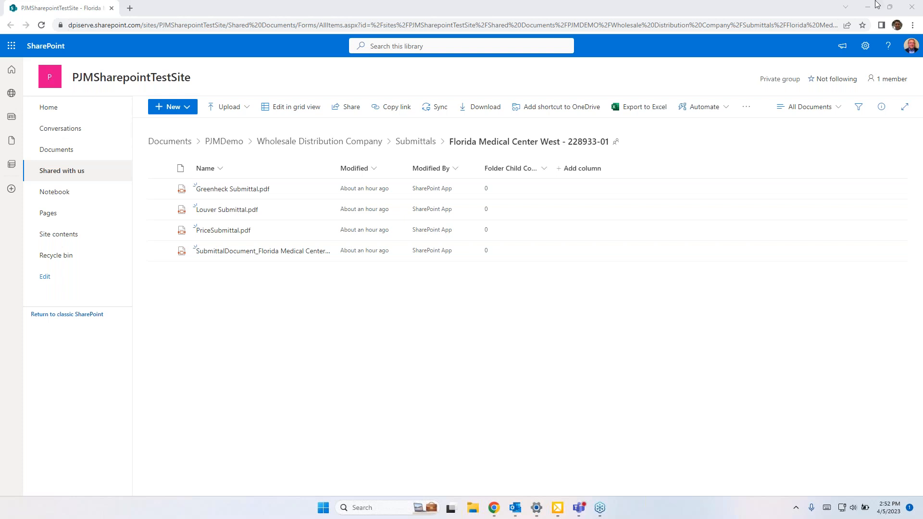
{"action": "left_click", "coordinate": [888, 10]}
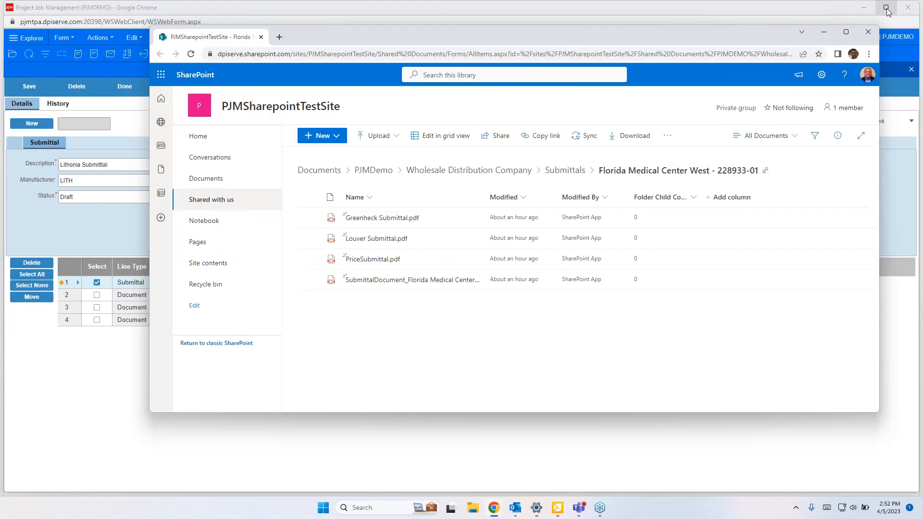
{"action": "left_click_drag", "start_coordinate": [714, 40], "coordinate": [648, 54]}
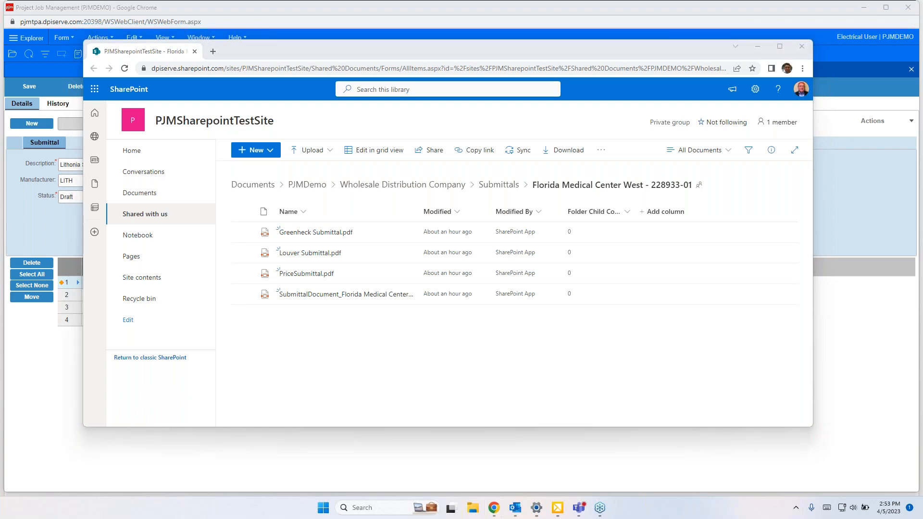
{"action": "left_click", "coordinate": [802, 47]}
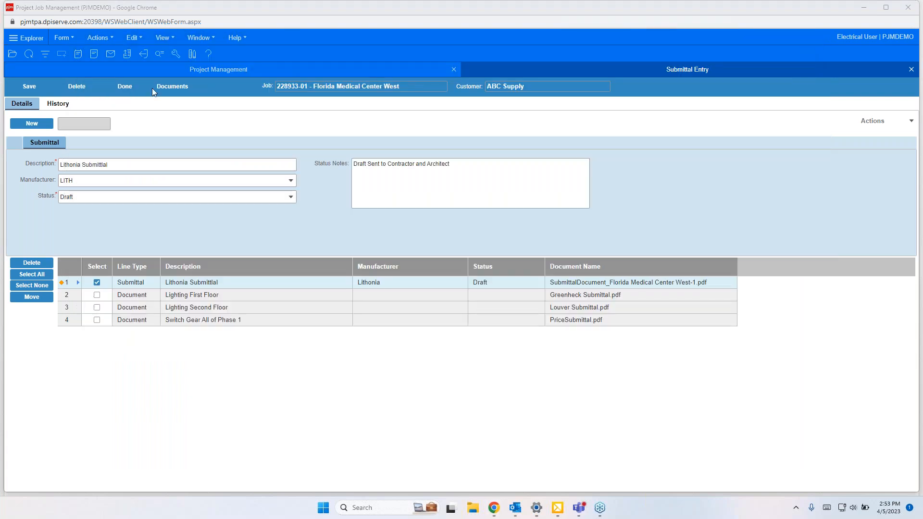
{"action": "left_click", "coordinate": [119, 91]}
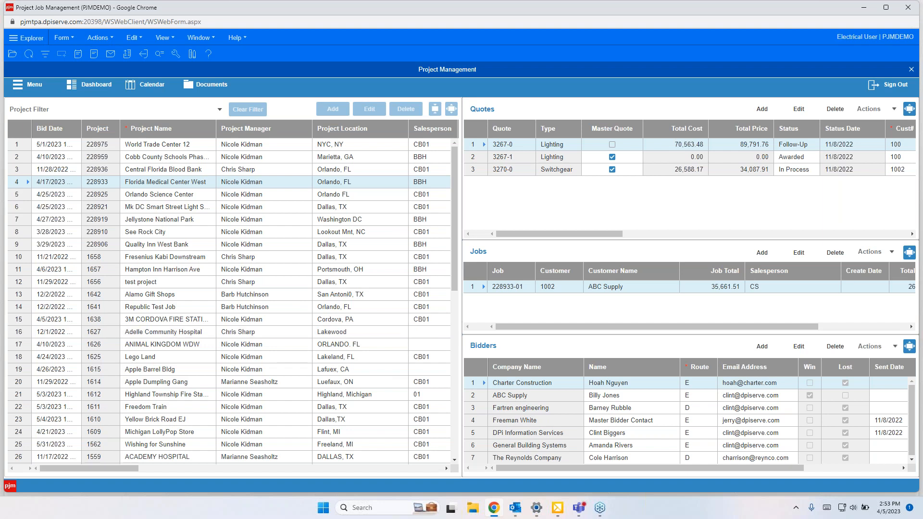
Step: Open Data View Setup from the Reports menu and list all available data views
{"action": "key", "text": "alt+Tab"}
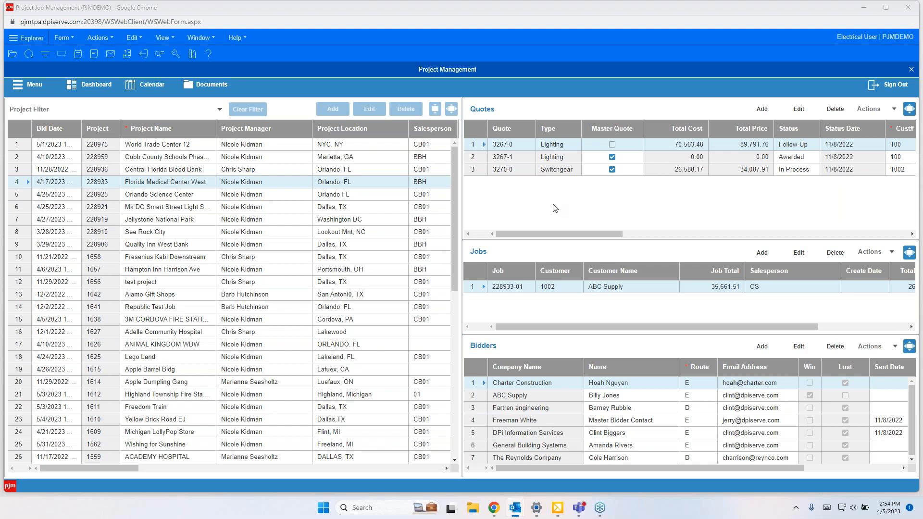
{"action": "left_click", "coordinate": [21, 84]}
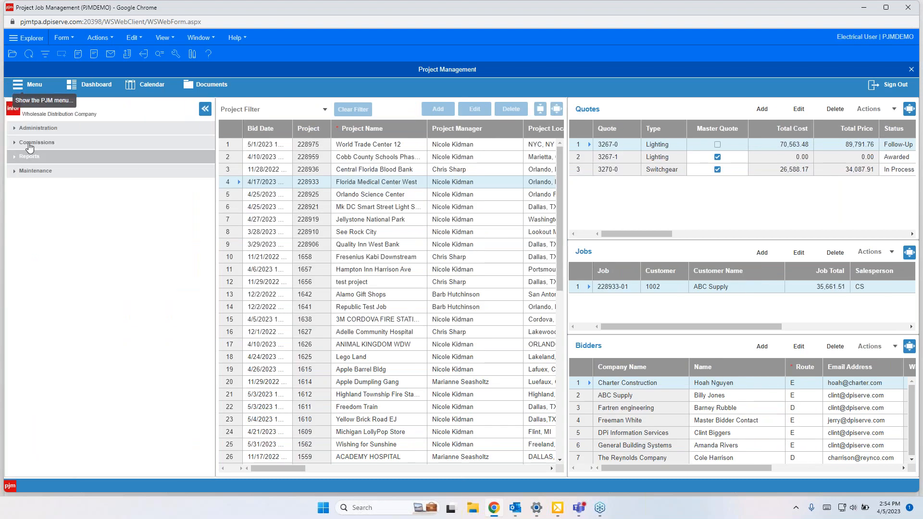
{"action": "left_click", "coordinate": [23, 158]}
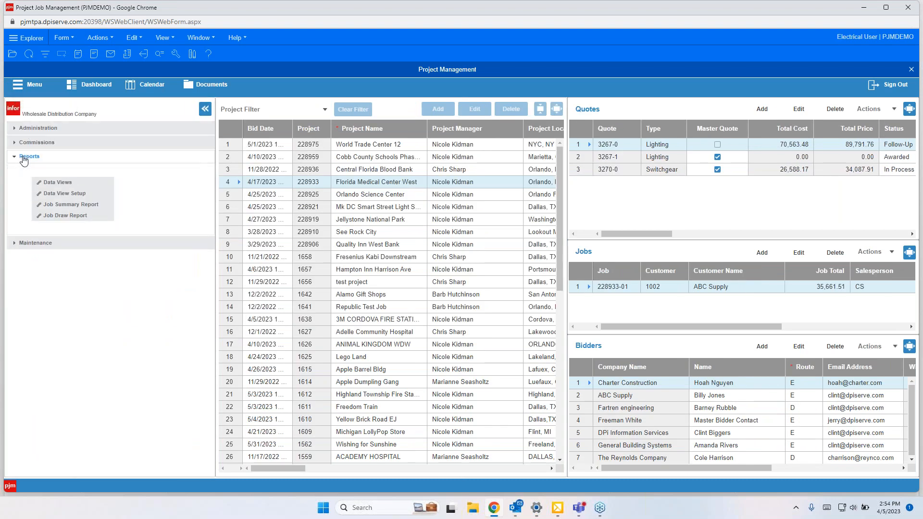
{"action": "left_click", "coordinate": [63, 193]}
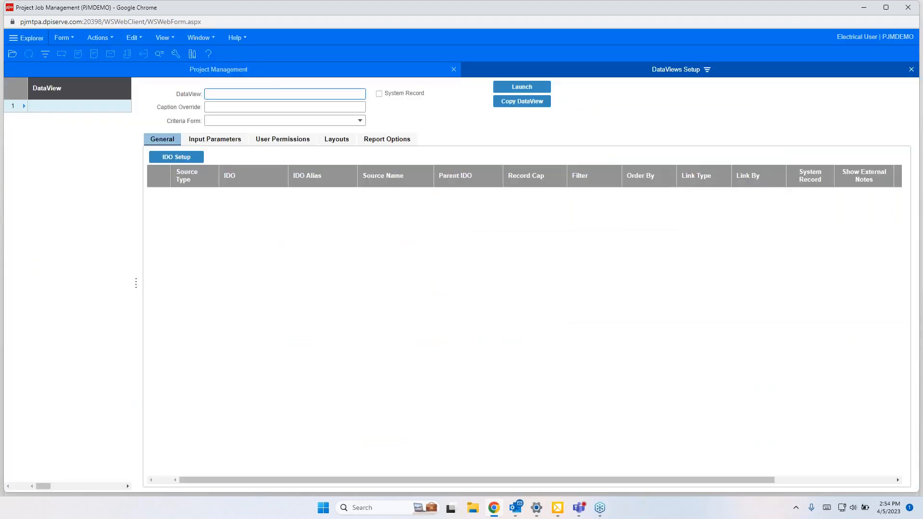
{"action": "left_click", "coordinate": [45, 54]}
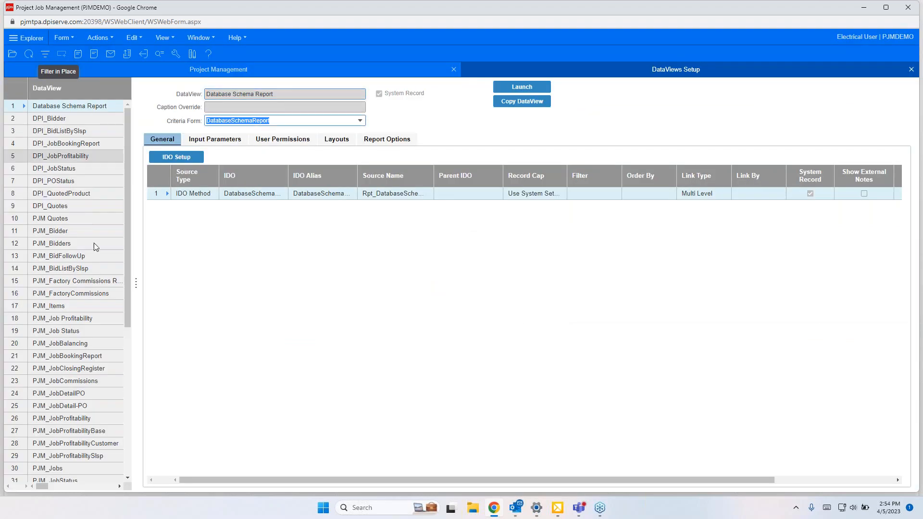
Step: Select the DPI_BidListBySlsp data view and inspect the salesperson IDO's property setup without saving
{"action": "scroll", "coordinate": [105, 270], "scroll_direction": "down", "scroll_amount": 3}
{"action": "scroll", "coordinate": [93, 296], "scroll_direction": "up", "scroll_amount": 3}
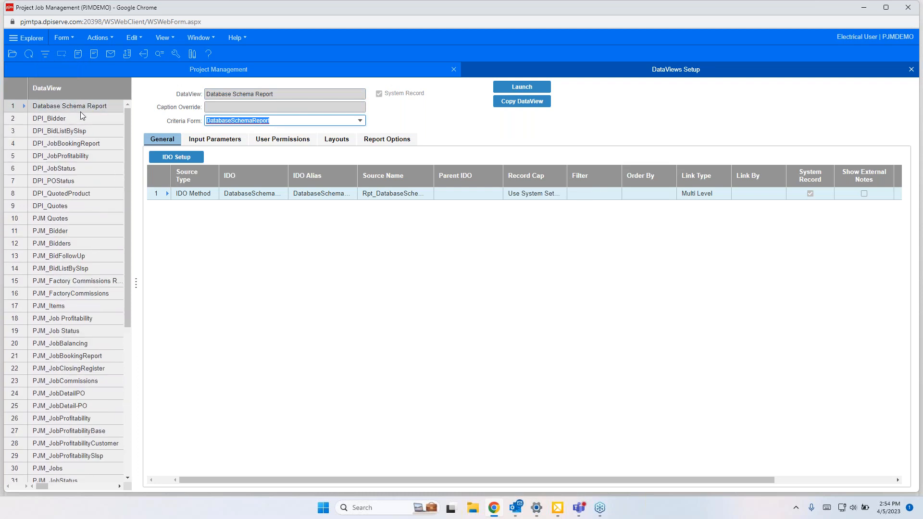
{"action": "left_click", "coordinate": [69, 137]}
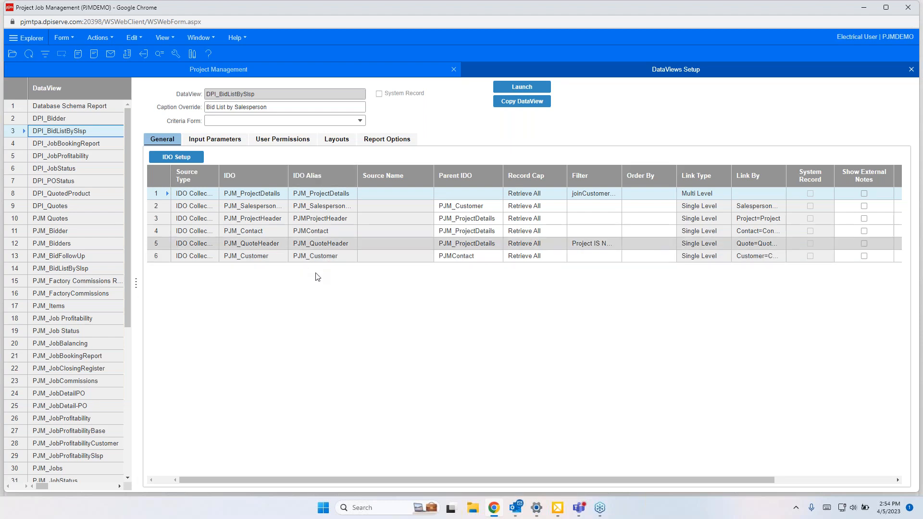
{"action": "left_click", "coordinate": [317, 207]}
{"action": "left_click", "coordinate": [186, 161]}
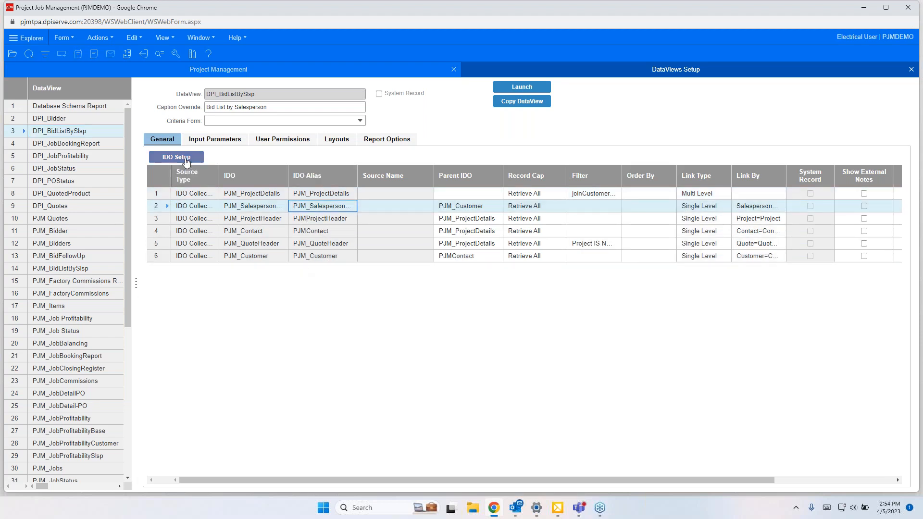
{"action": "scroll", "coordinate": [288, 313], "scroll_direction": "down", "scroll_amount": 5}
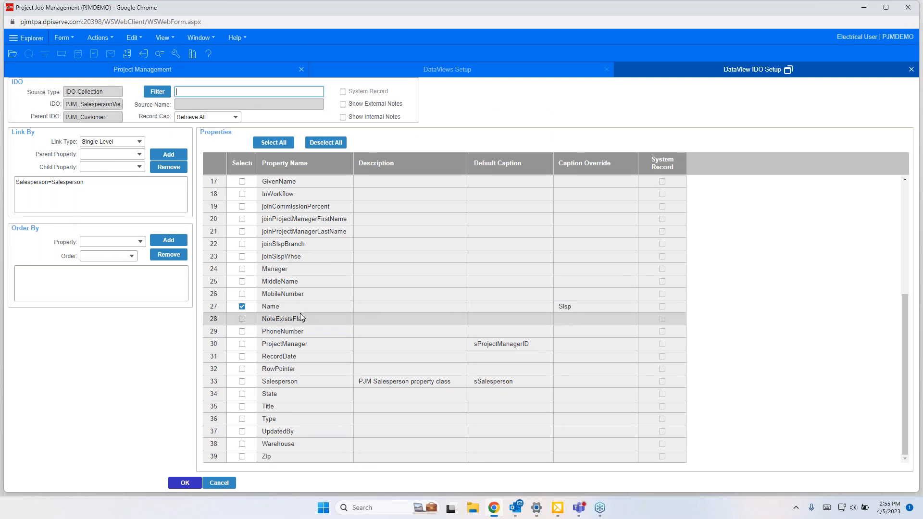
{"action": "left_click", "coordinate": [223, 483]}
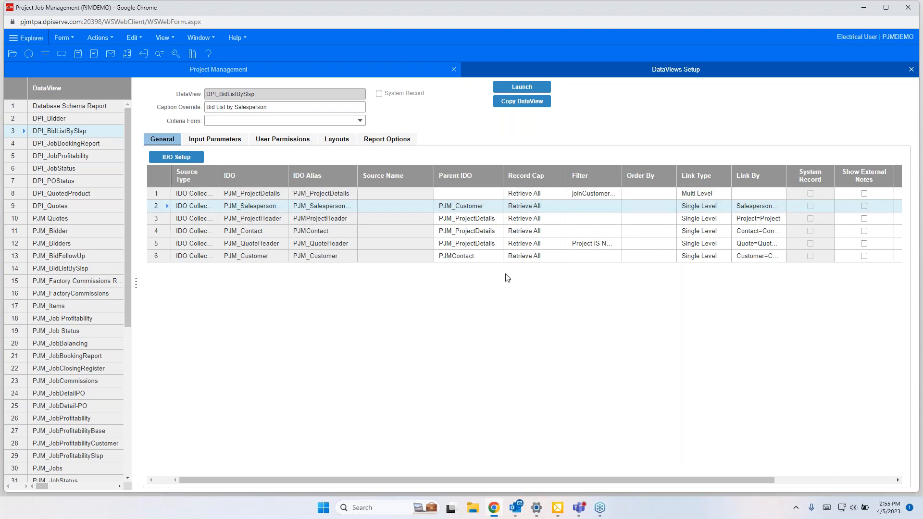
Step: Launch the DPI_BidListBySlsp data view, leaving the date range empty, and finish the inputs
{"action": "left_click", "coordinate": [521, 92]}
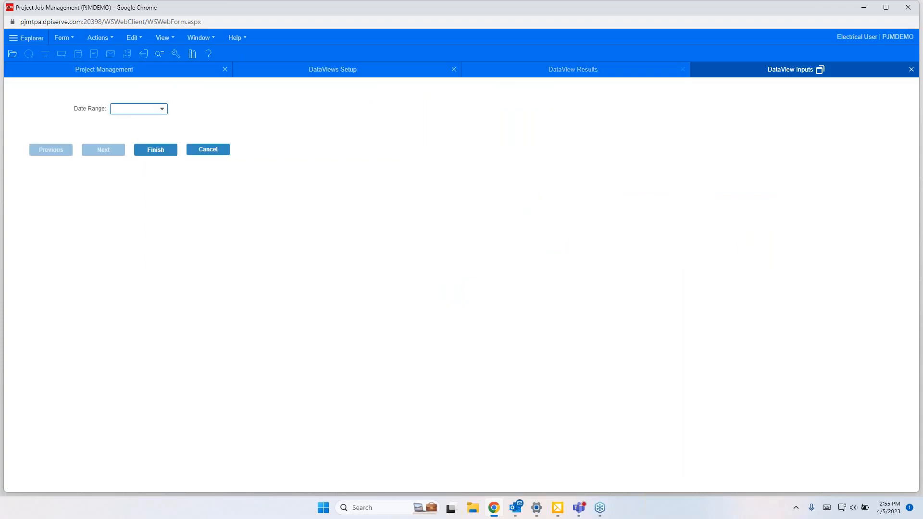
{"action": "left_click", "coordinate": [162, 108]}
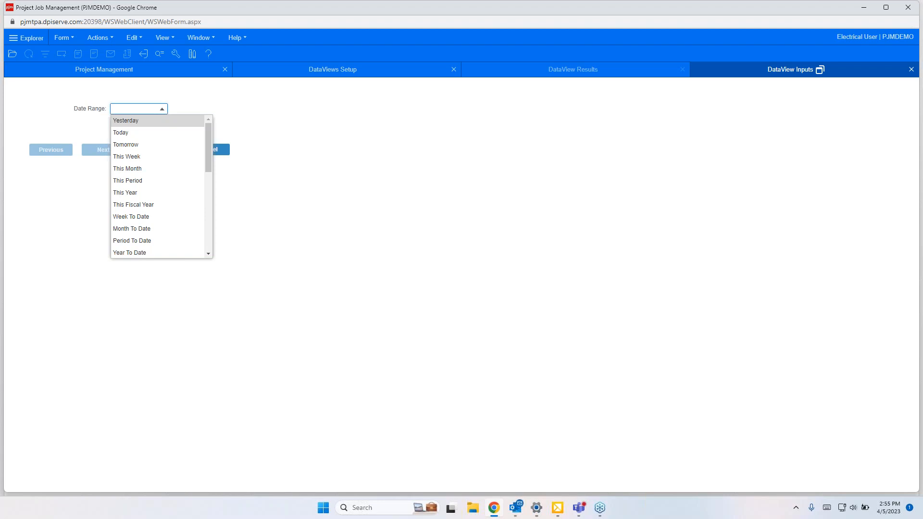
{"action": "left_click", "coordinate": [250, 123]}
{"action": "left_click", "coordinate": [155, 151]}
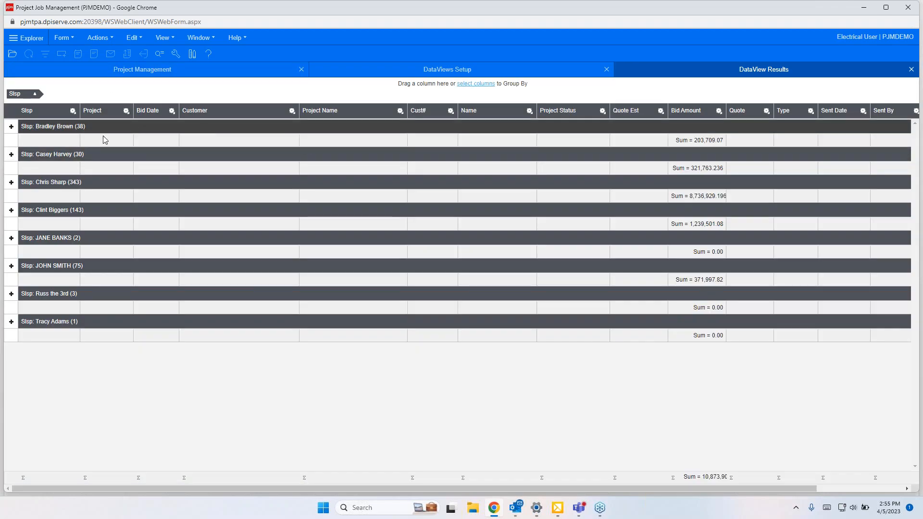
{"action": "left_click", "coordinate": [11, 153]}
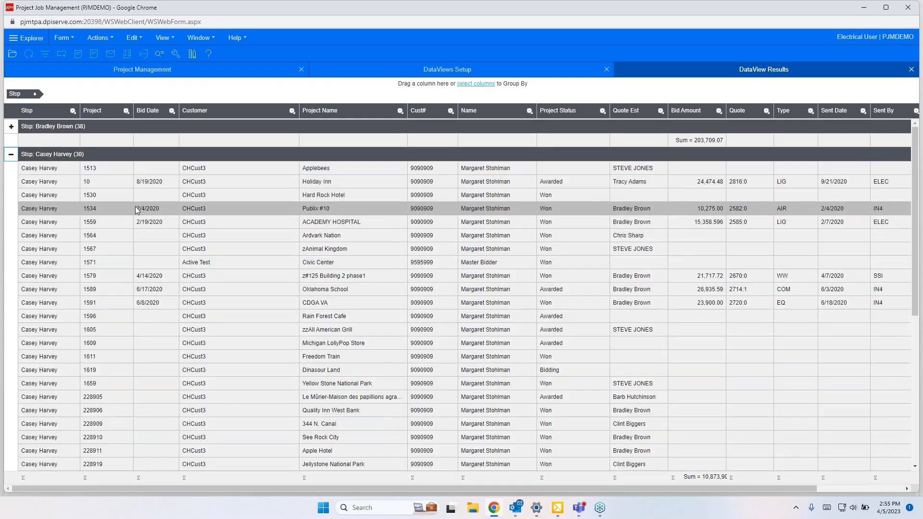
{"action": "scroll", "coordinate": [144, 211], "scroll_direction": "down", "scroll_amount": 3}
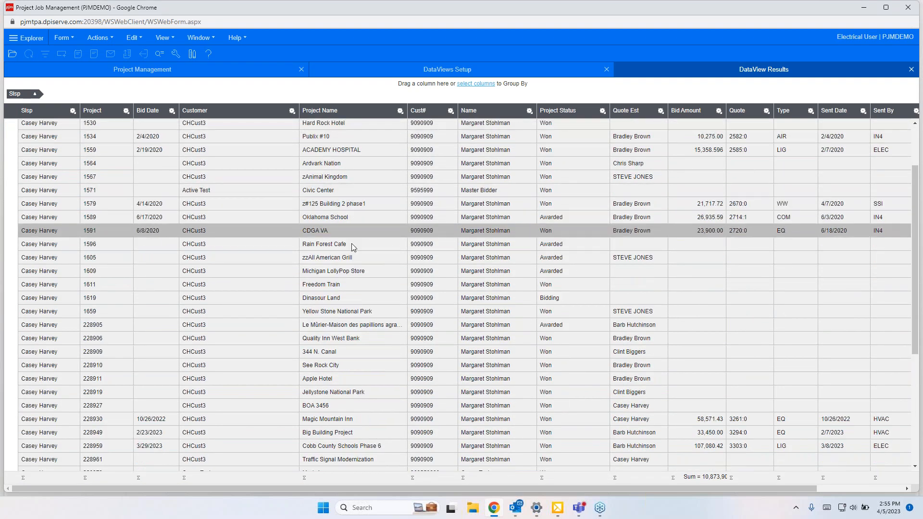
{"action": "scroll", "coordinate": [356, 259], "scroll_direction": "down", "scroll_amount": 2}
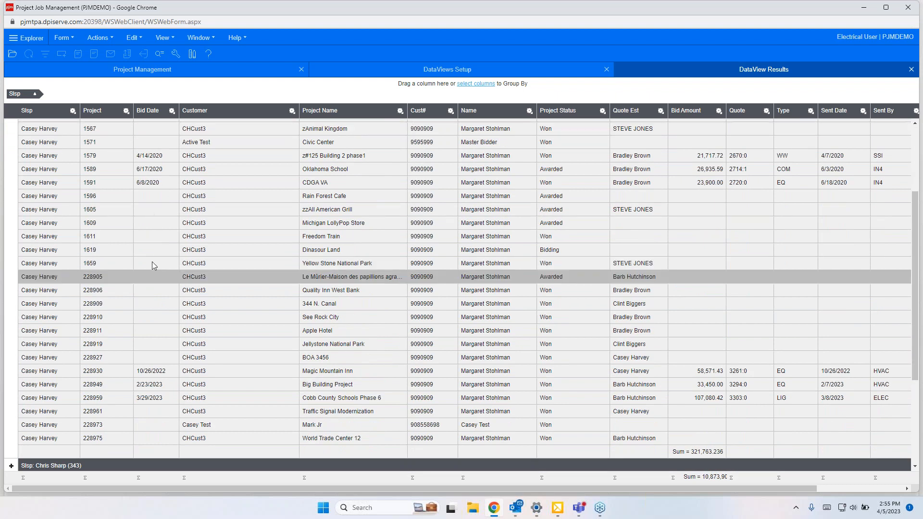
{"action": "scroll", "coordinate": [173, 268], "scroll_direction": "down", "scroll_amount": 3}
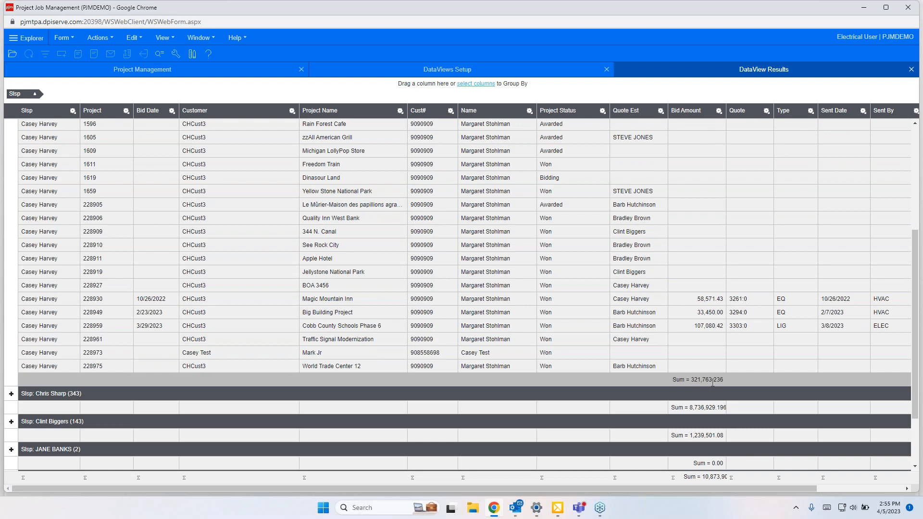
{"action": "scroll", "coordinate": [712, 382], "scroll_direction": "up", "scroll_amount": 5}
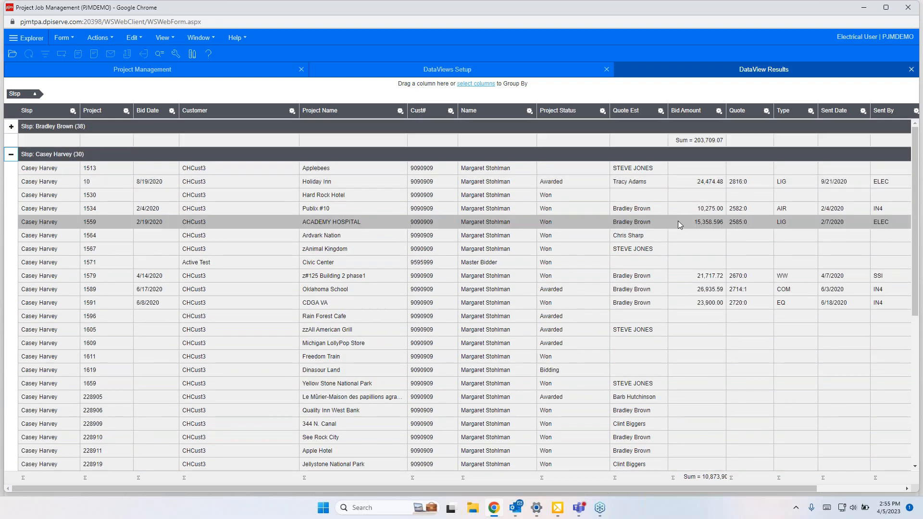
{"action": "left_click", "coordinate": [11, 154]}
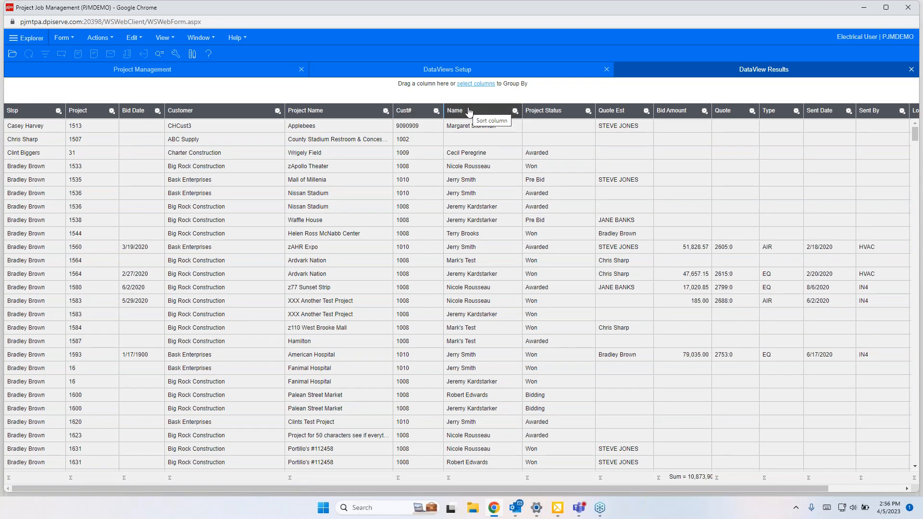
Step: Regroup the results by Slsp and then by Name, after briefly grouping by Customer
{"action": "left_click_drag", "start_coordinate": [206, 111], "coordinate": [199, 89]}
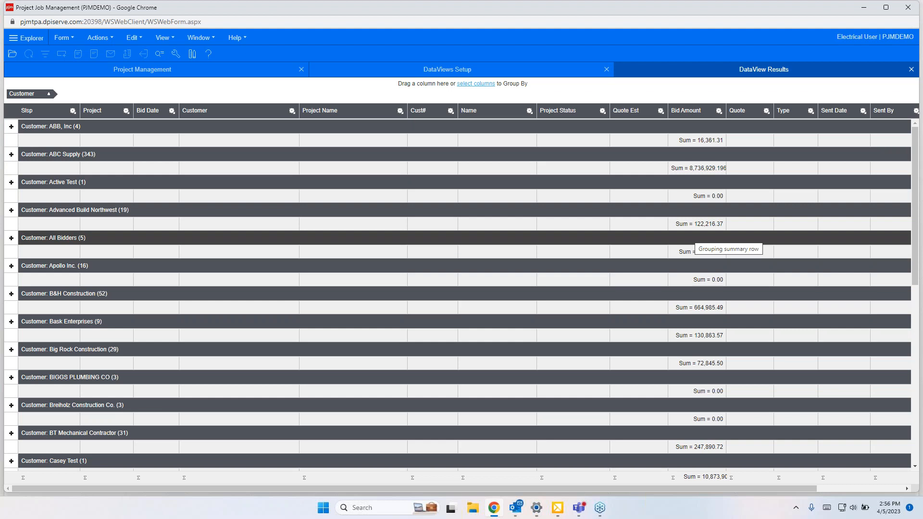
{"action": "left_click", "coordinate": [40, 95]}
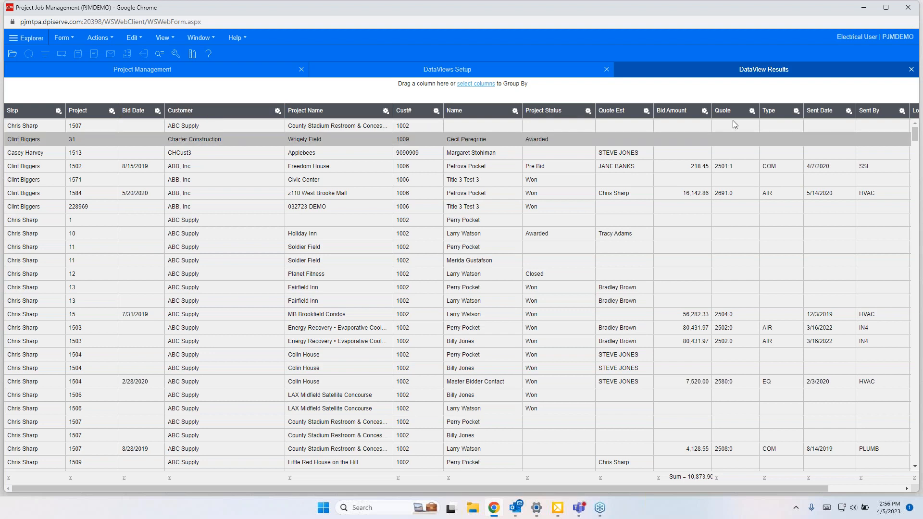
{"action": "mouse_move", "coordinate": [29, 111]}
{"action": "left_mouse_down"}
{"action": "mouse_move", "coordinate": [37, 95]}
{"action": "mouse_move", "coordinate": [29, 95]}
{"action": "left_mouse_up"}
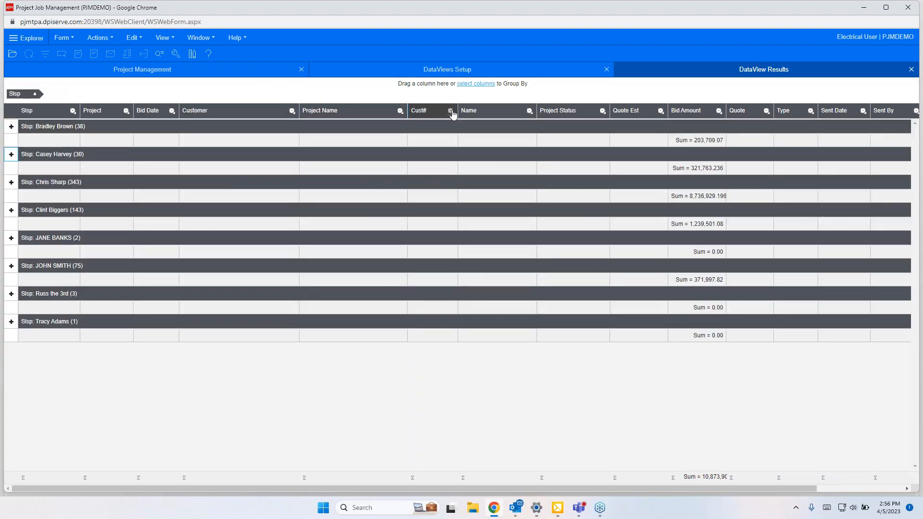
{"action": "left_click_drag", "start_coordinate": [478, 112], "coordinate": [462, 91]}
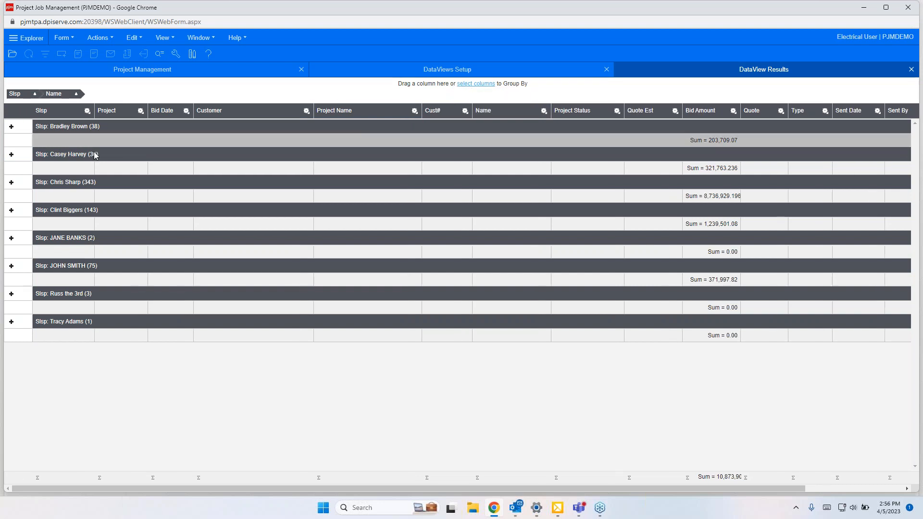
{"action": "left_click", "coordinate": [11, 126]}
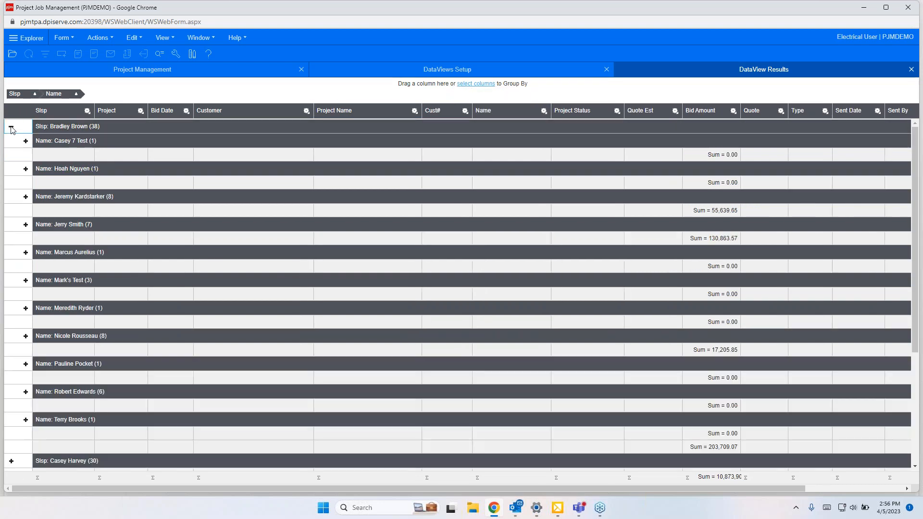
{"action": "left_click", "coordinate": [25, 141]}
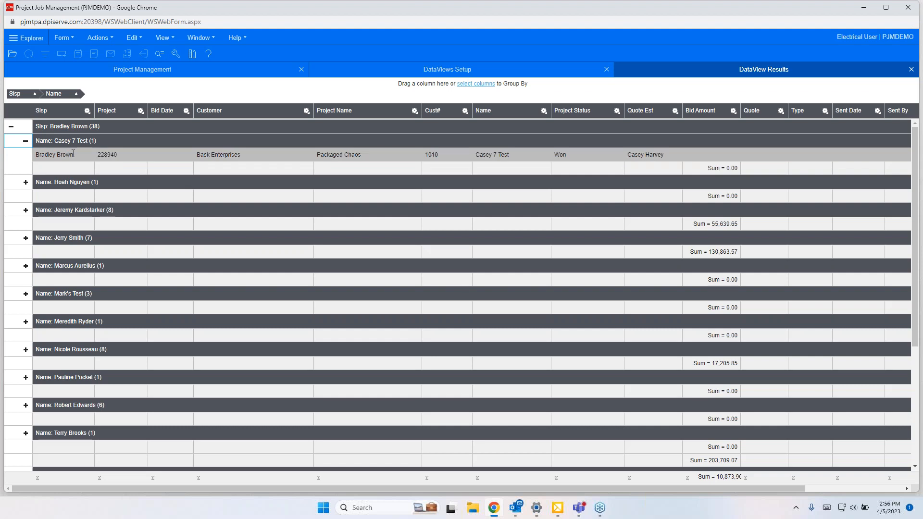
{"action": "left_click", "coordinate": [25, 183]}
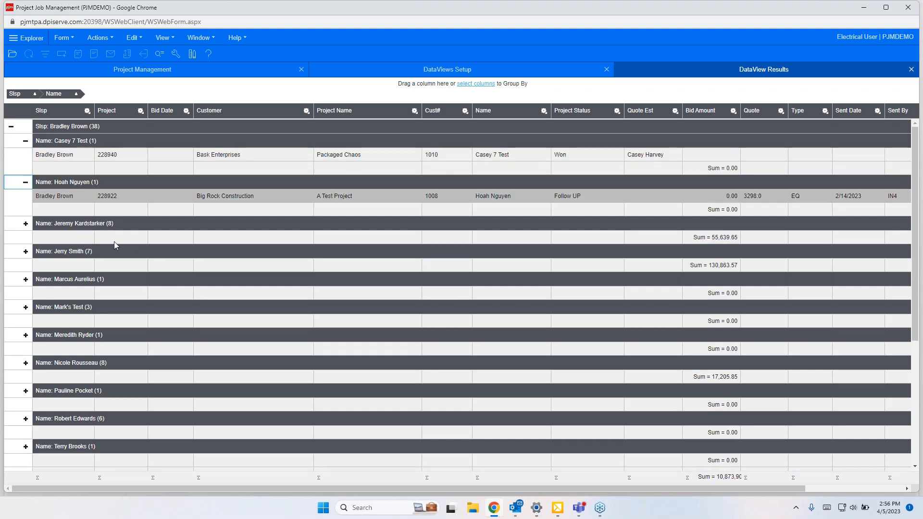
{"action": "left_click", "coordinate": [26, 224]}
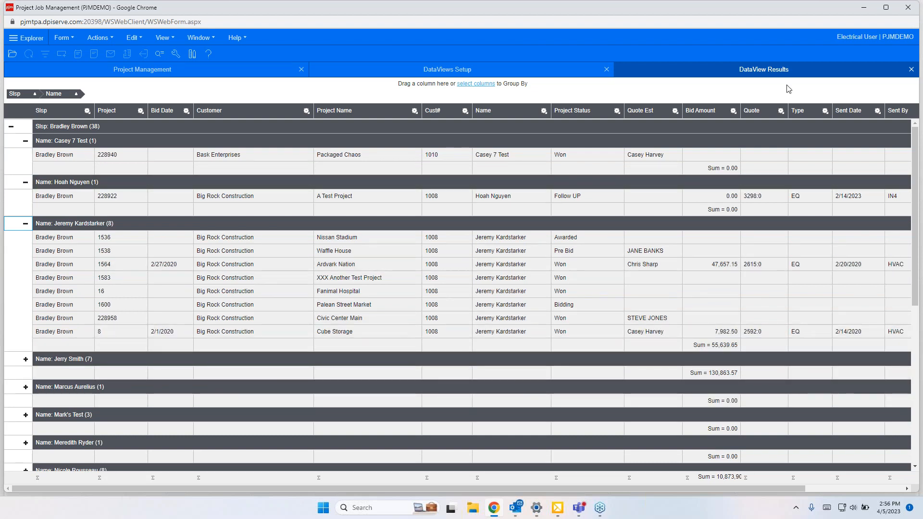
{"action": "left_click", "coordinate": [911, 70]}
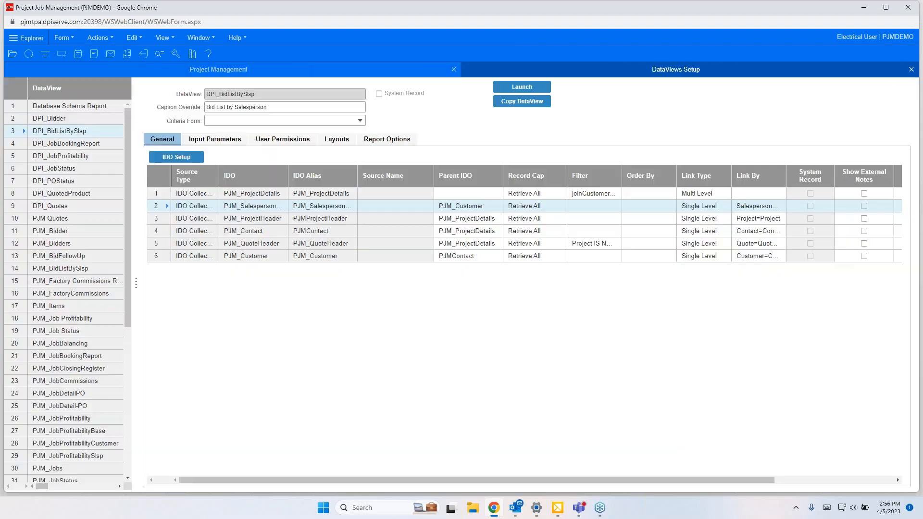
{"action": "left_click", "coordinate": [911, 69]}
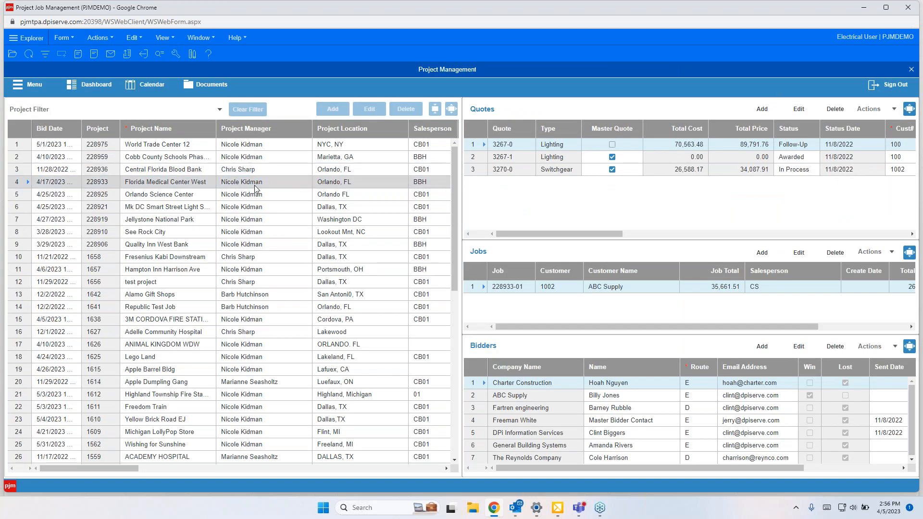
Step: Reopen Data View Setup, list all data views, and launch the DPI_JobStatus data view
{"action": "left_click", "coordinate": [21, 86]}
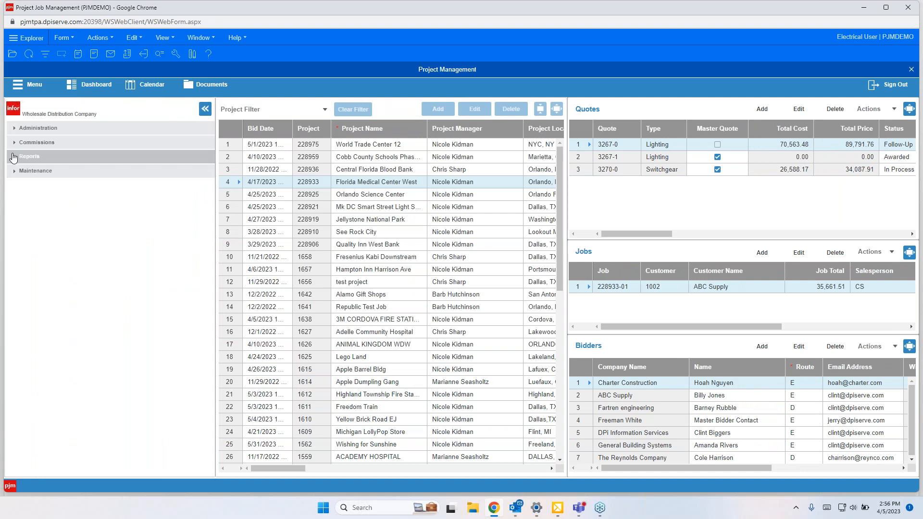
{"action": "left_click", "coordinate": [13, 158]}
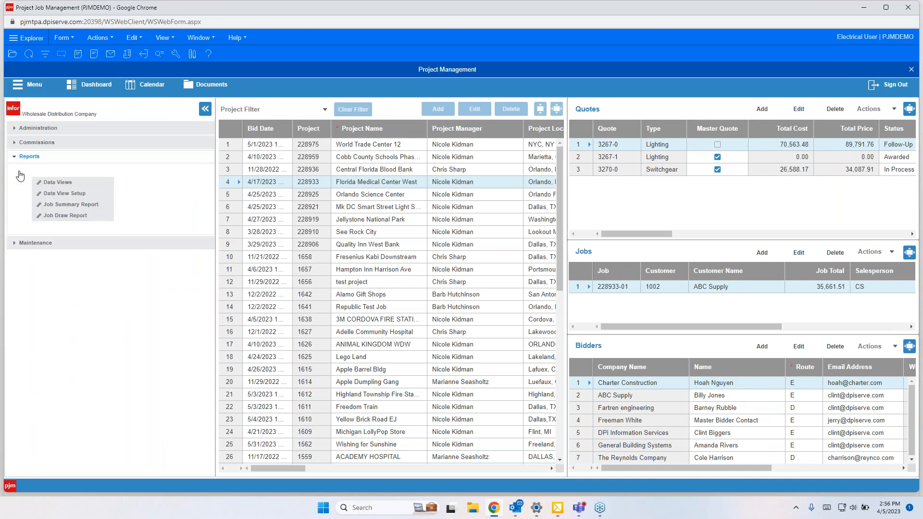
{"action": "left_click", "coordinate": [55, 194]}
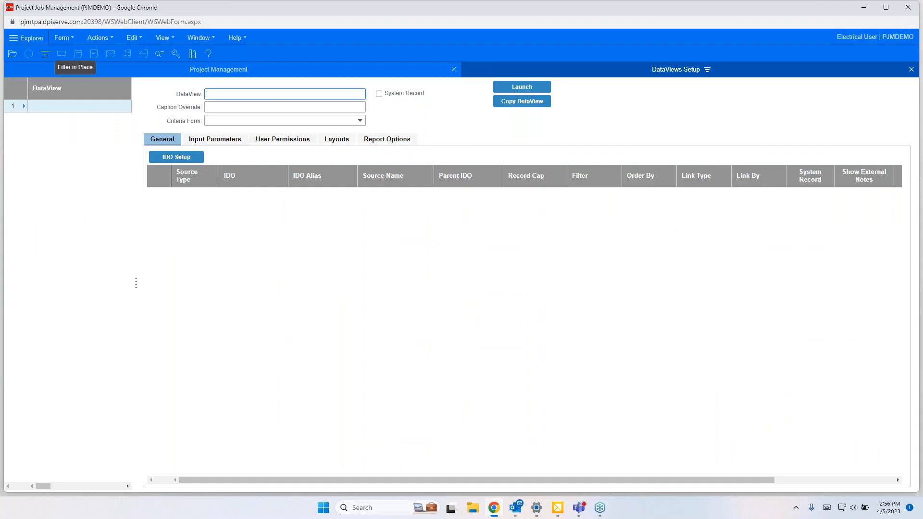
{"action": "left_click", "coordinate": [62, 54]}
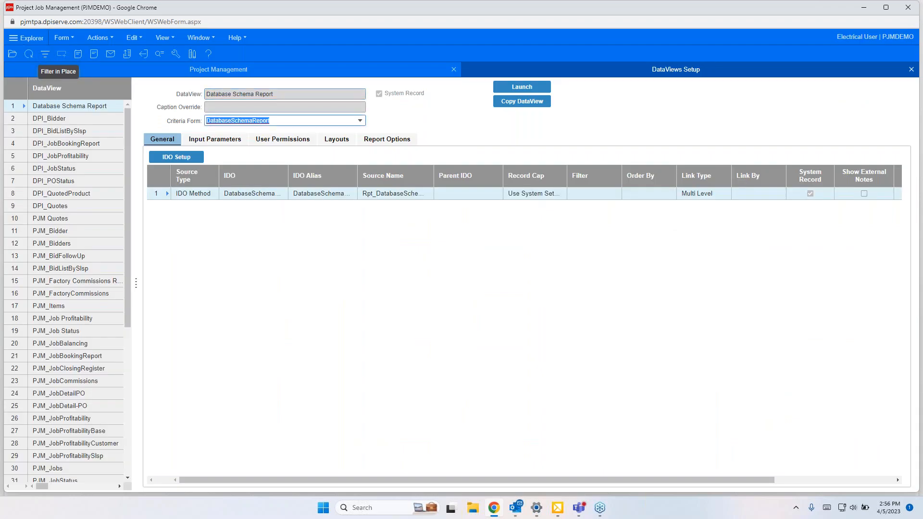
{"action": "left_click", "coordinate": [57, 168]}
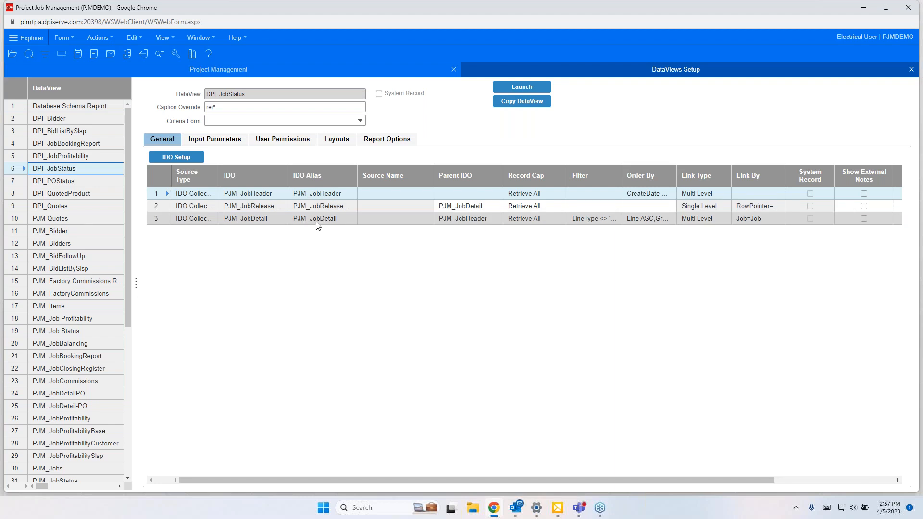
{"action": "left_click", "coordinate": [519, 87]}
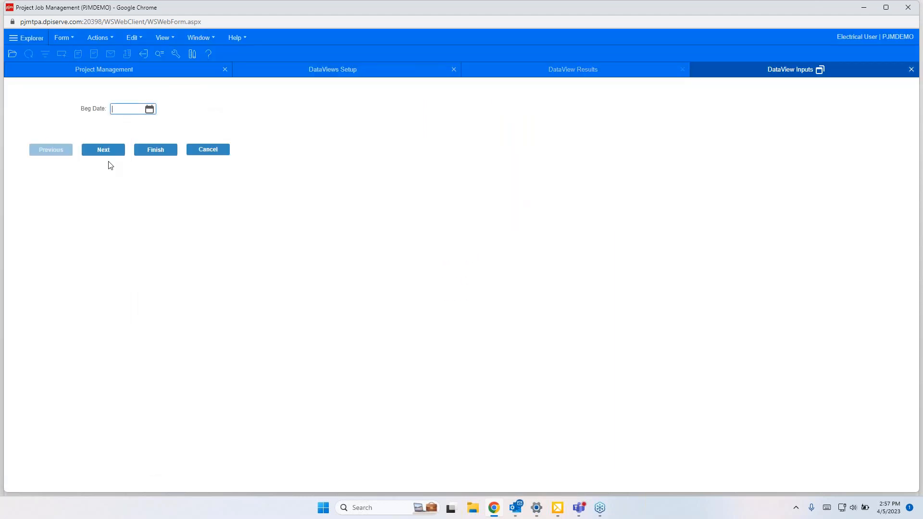
Step: Run the DPI_JobStatus data view without entering a begin date and scroll through the job results
{"action": "left_click", "coordinate": [147, 152]}
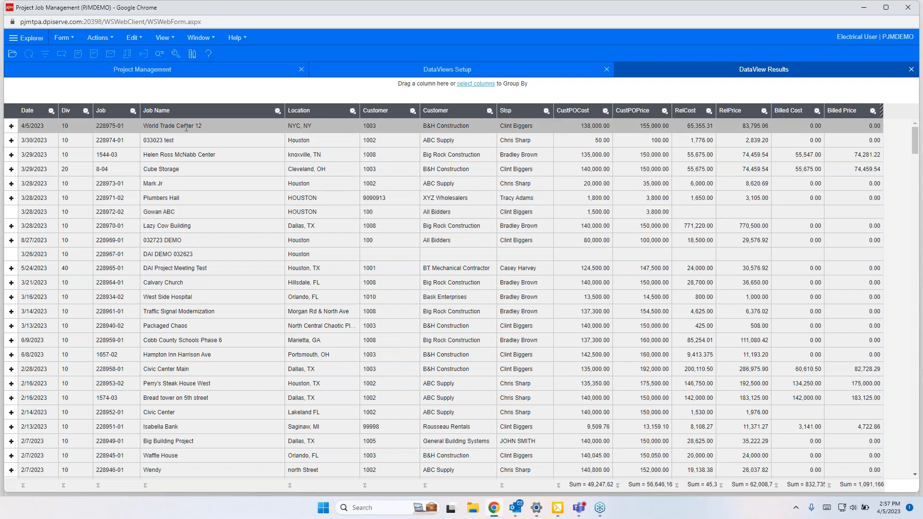
{"action": "scroll", "coordinate": [228, 221], "scroll_direction": "down", "scroll_amount": 1}
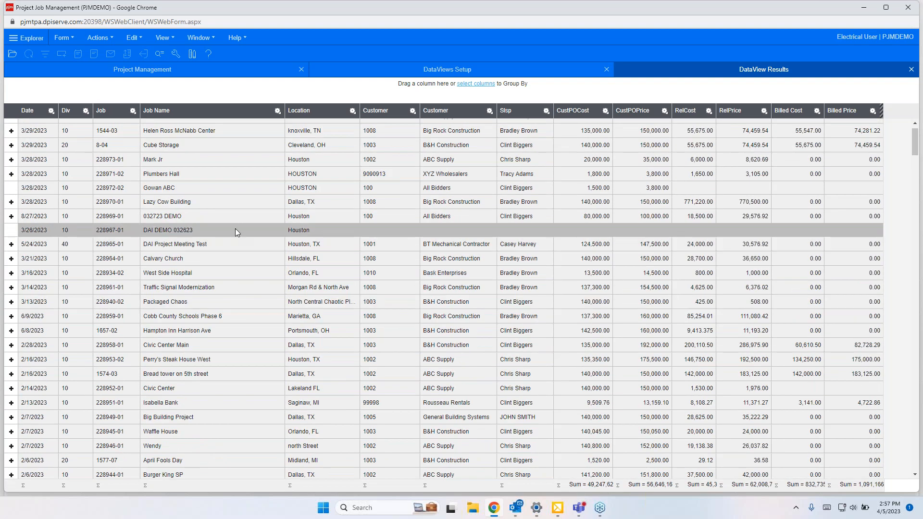
{"action": "scroll", "coordinate": [231, 171], "scroll_direction": "up", "scroll_amount": 2}
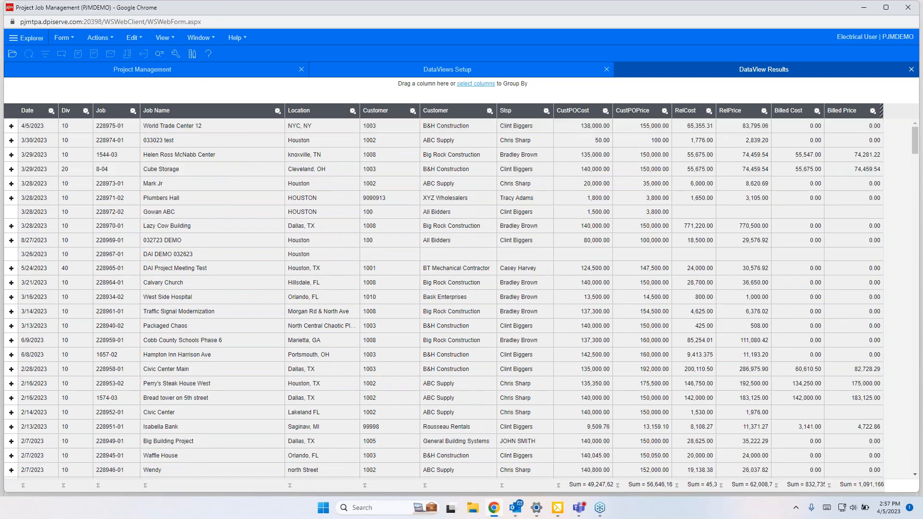
Step: Expand the World Trade Center 12 job to review its detail lines, collapse it, and close the results form
{"action": "left_click", "coordinate": [11, 126]}
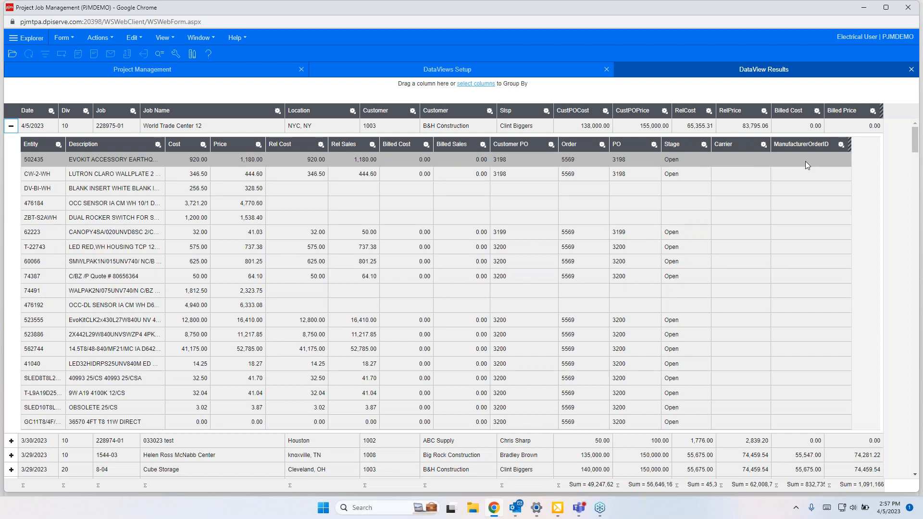
{"action": "scroll", "coordinate": [797, 212], "scroll_direction": "down", "scroll_amount": 2}
{"action": "scroll", "coordinate": [795, 221], "scroll_direction": "up", "scroll_amount": 2}
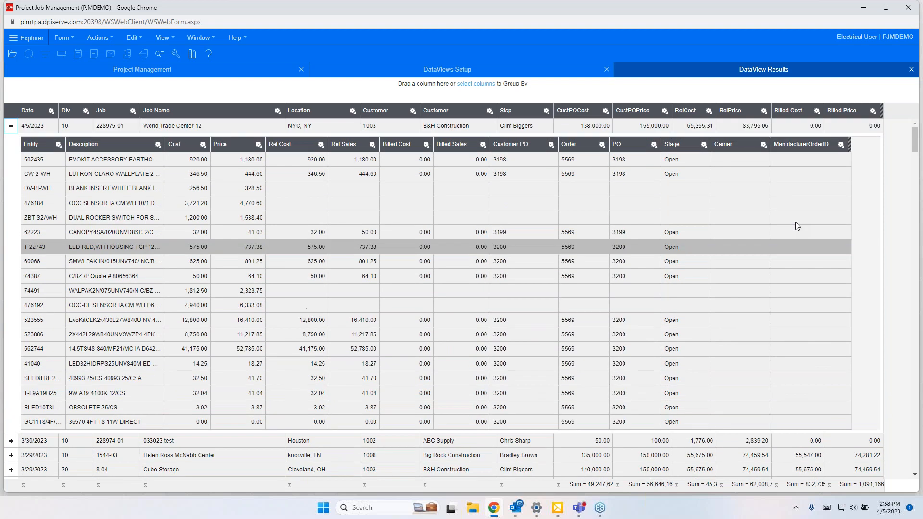
{"action": "left_click", "coordinate": [11, 127]}
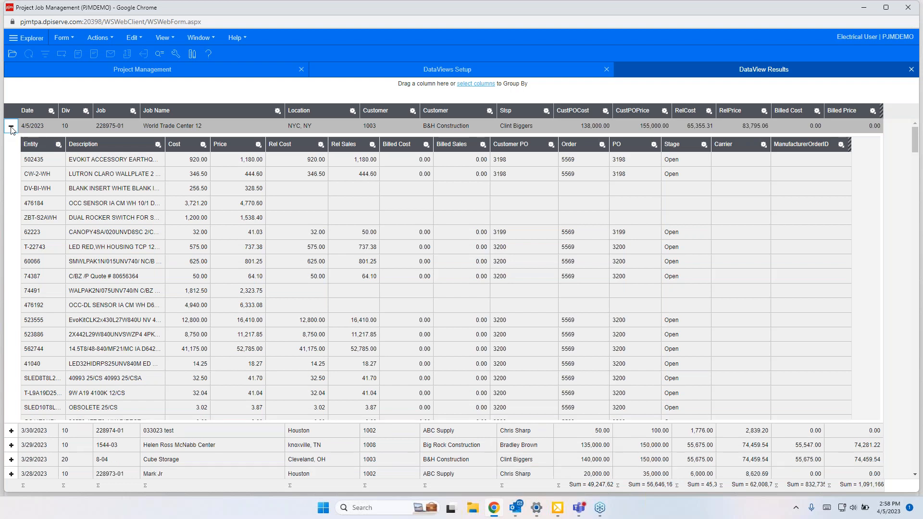
{"action": "left_click", "coordinate": [911, 69]}
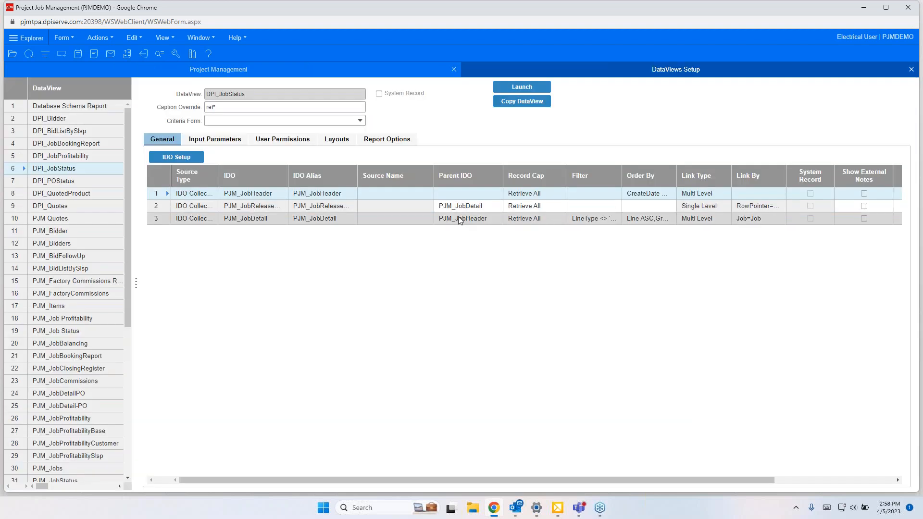